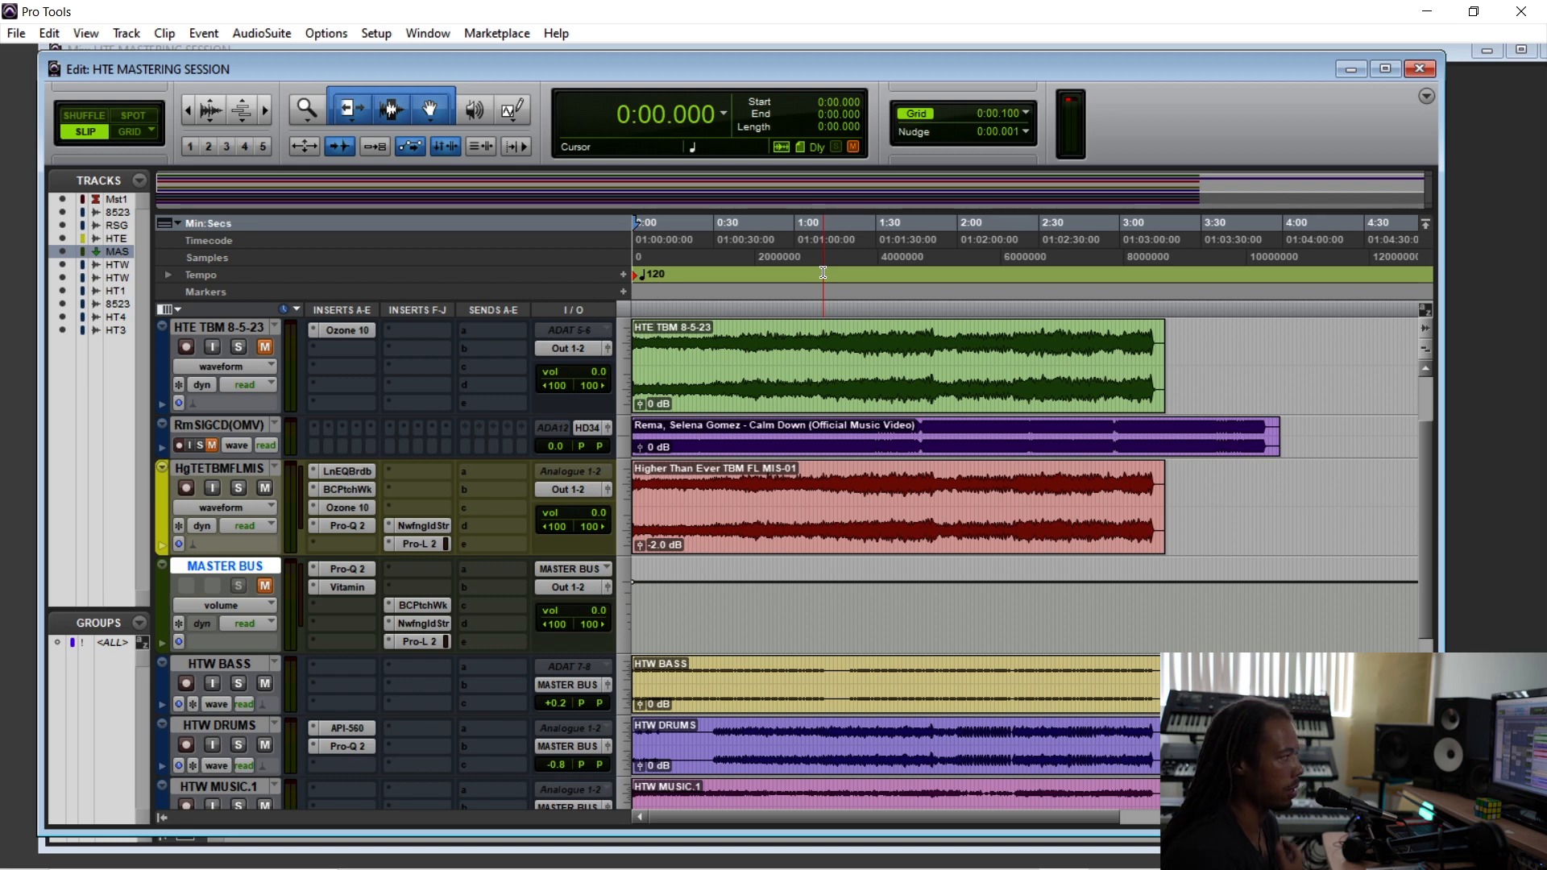
- Look over the session's tracks, from Master 1 and the reference tracks to the stems feeding the MASTER BUS
scroll(344, 467, "up", 8)
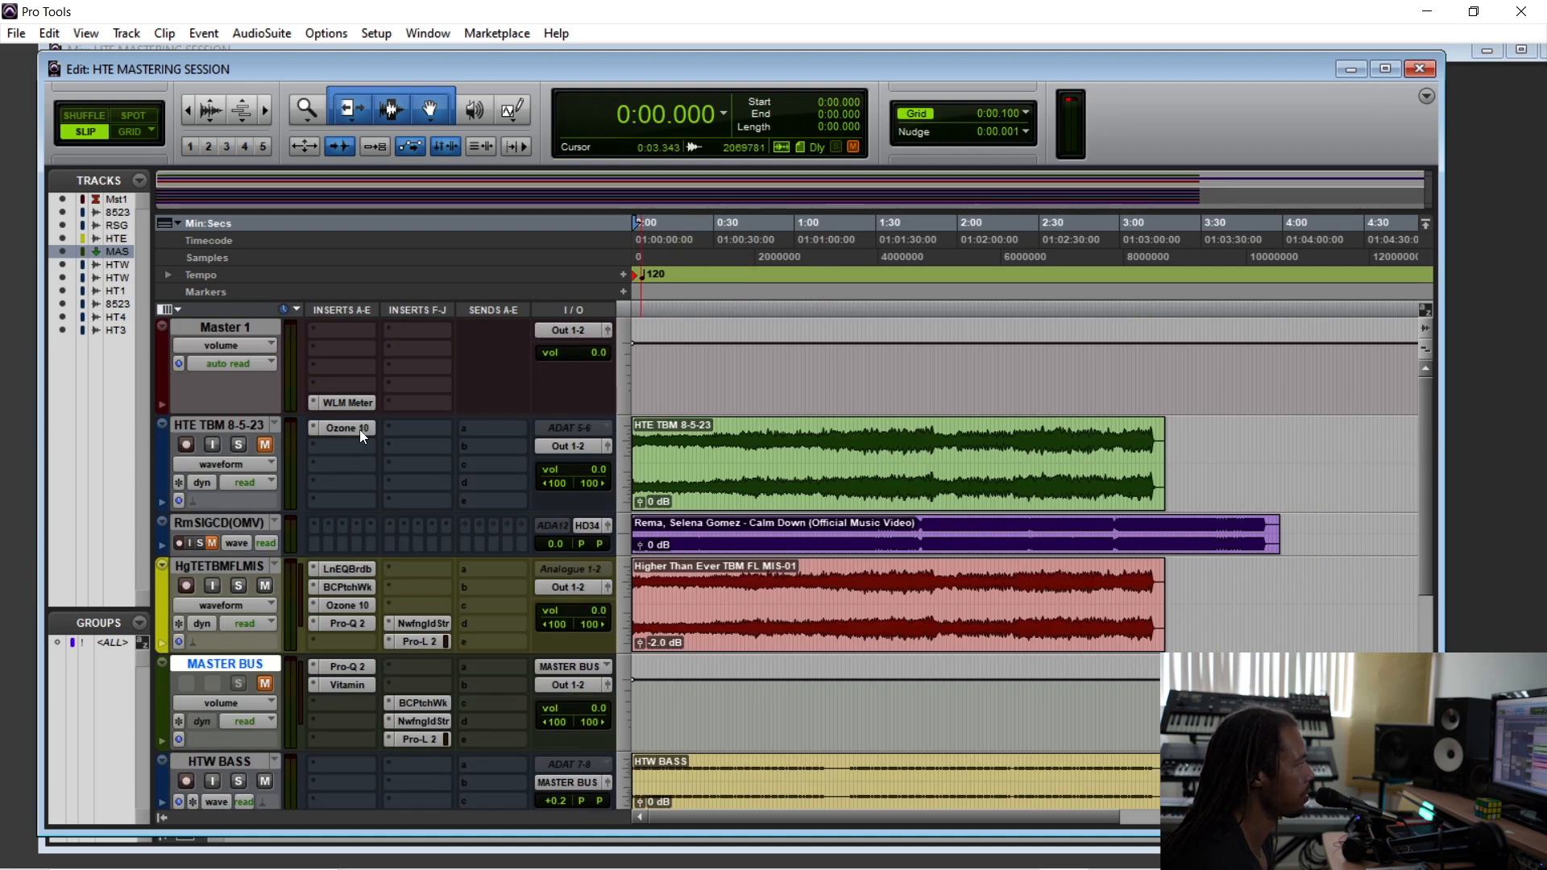
scroll(354, 419, "down", 5)
scroll(783, 522, "up", 5)
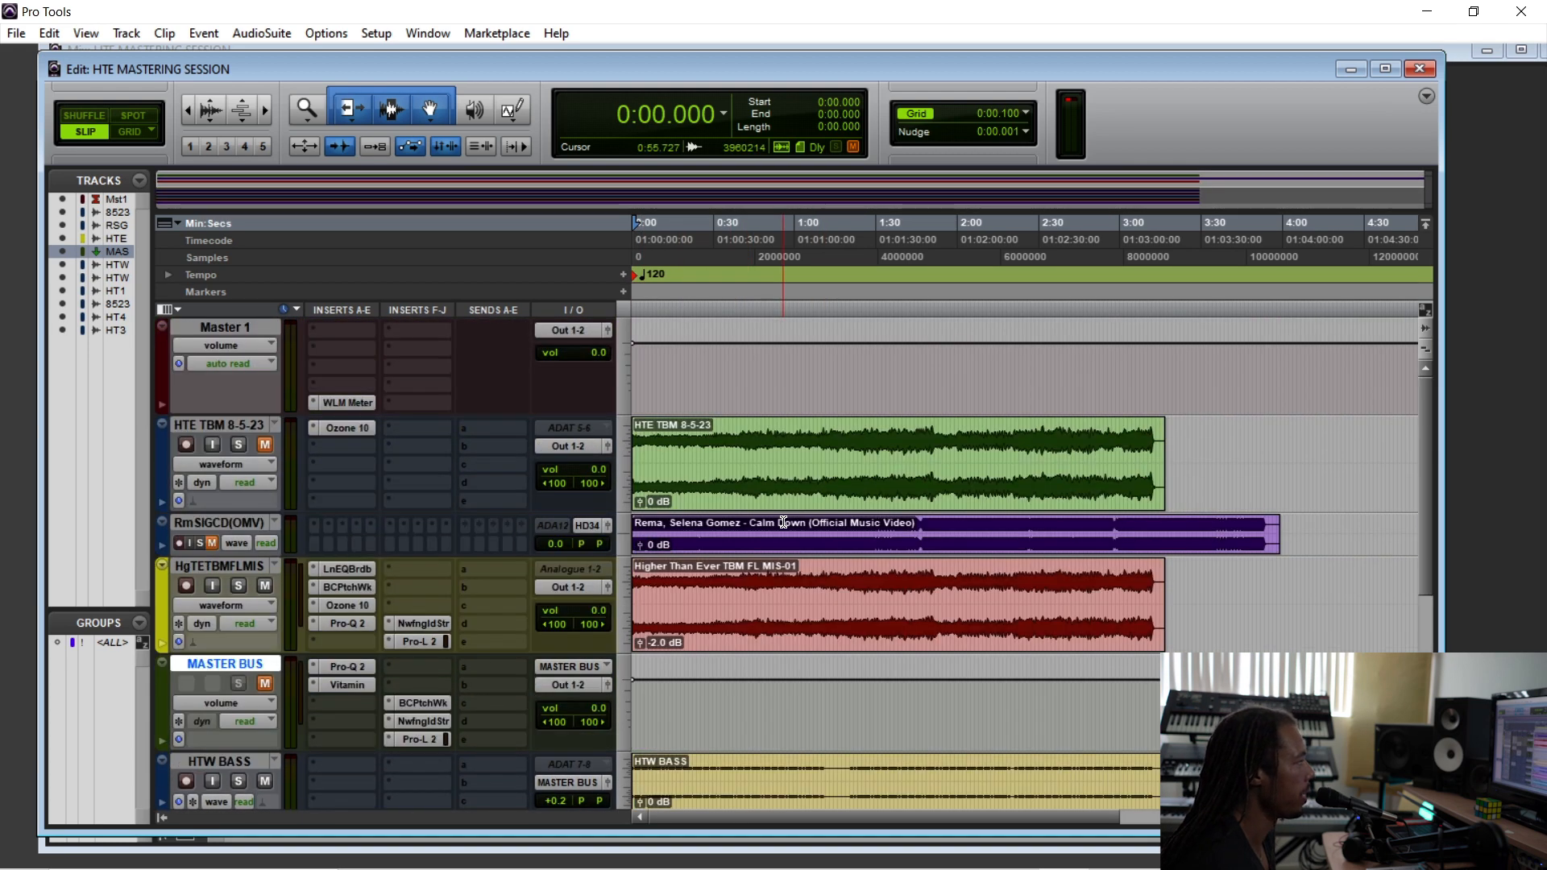
scroll(783, 522, "down", 6)
scroll(709, 517, "up", 2)
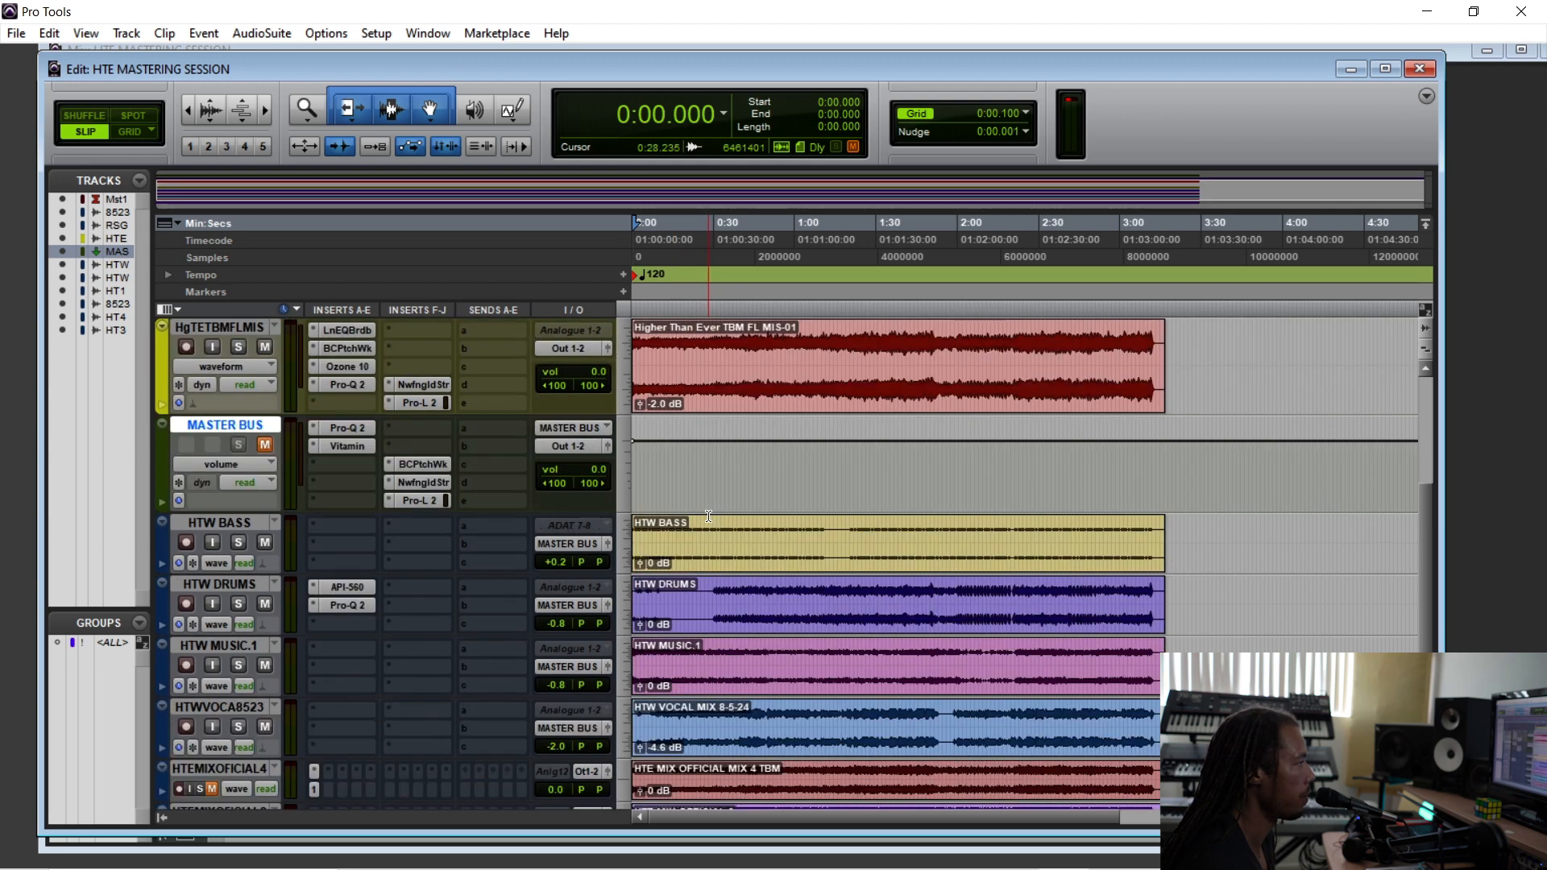
scroll(709, 517, "up", 2)
scroll(709, 517, "down", 2)
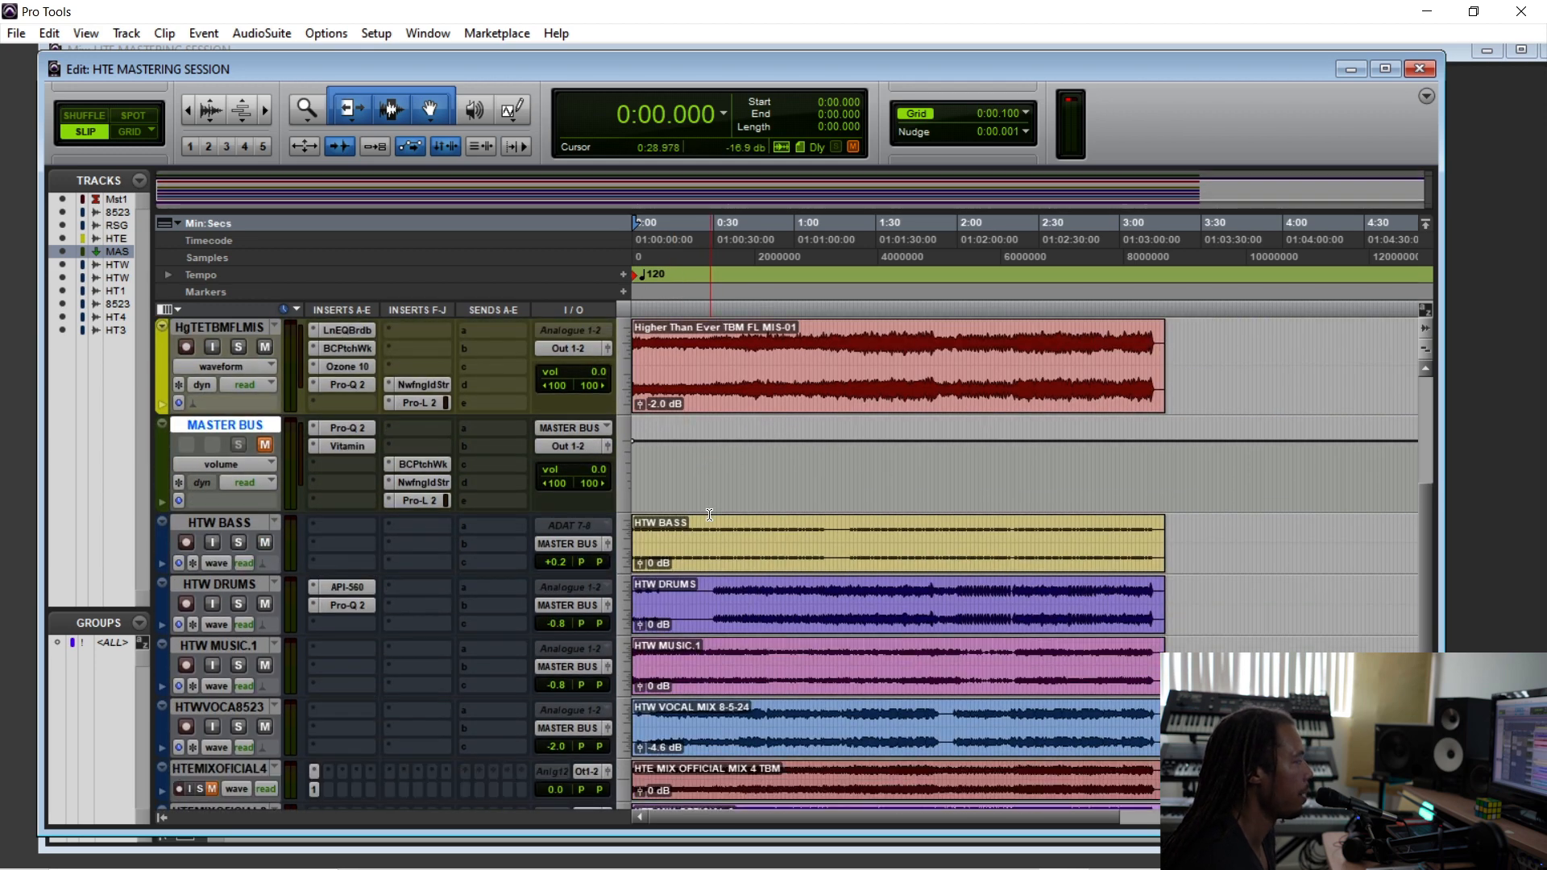
scroll(709, 515, "up", 2)
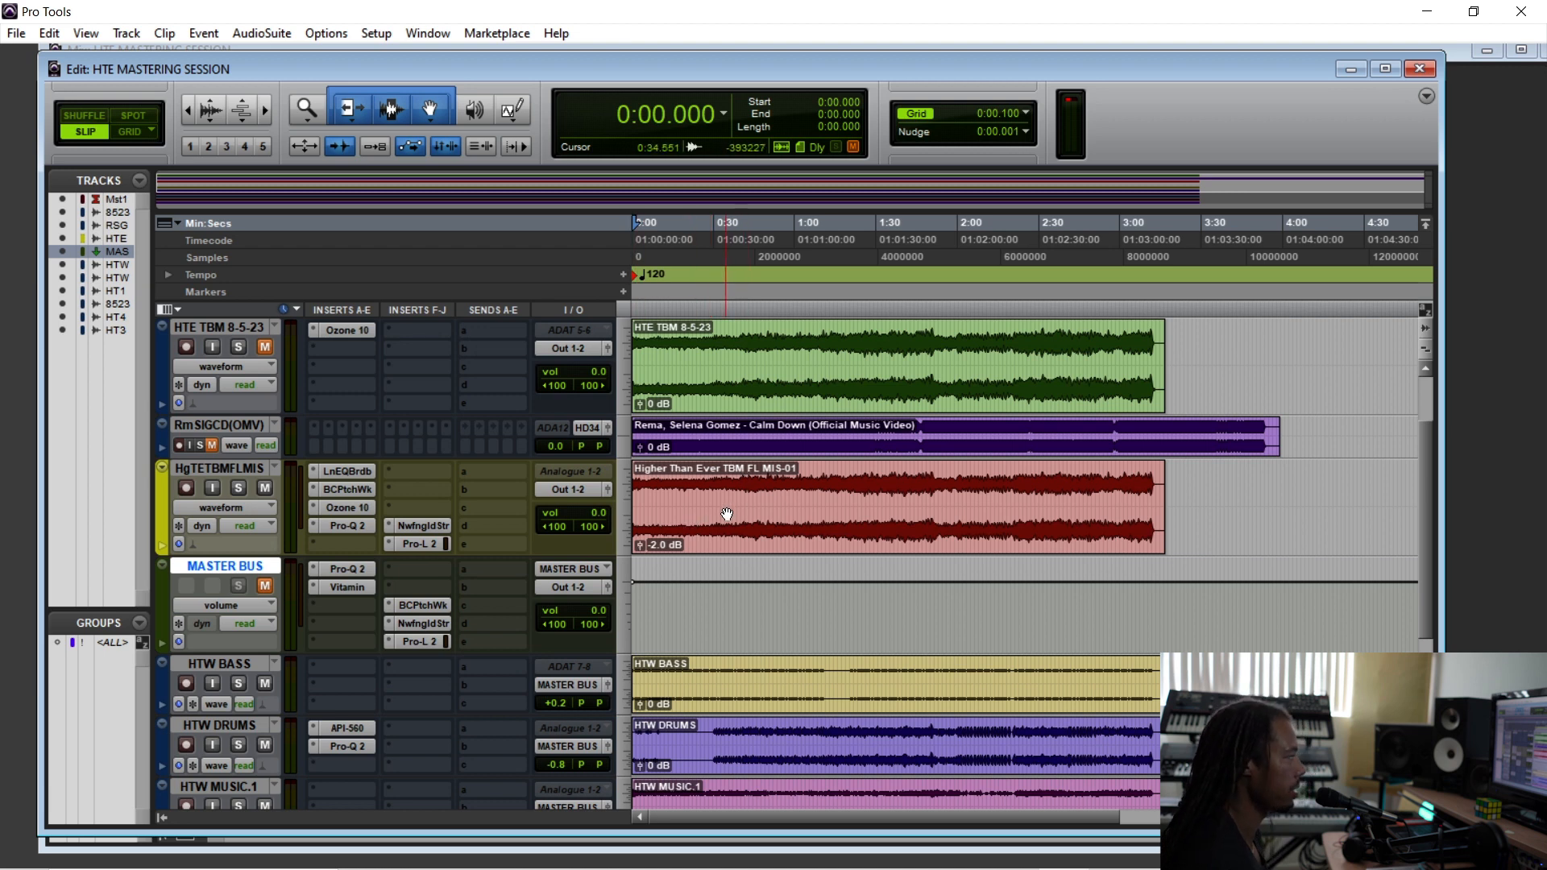
scroll(709, 515, "down", 1)
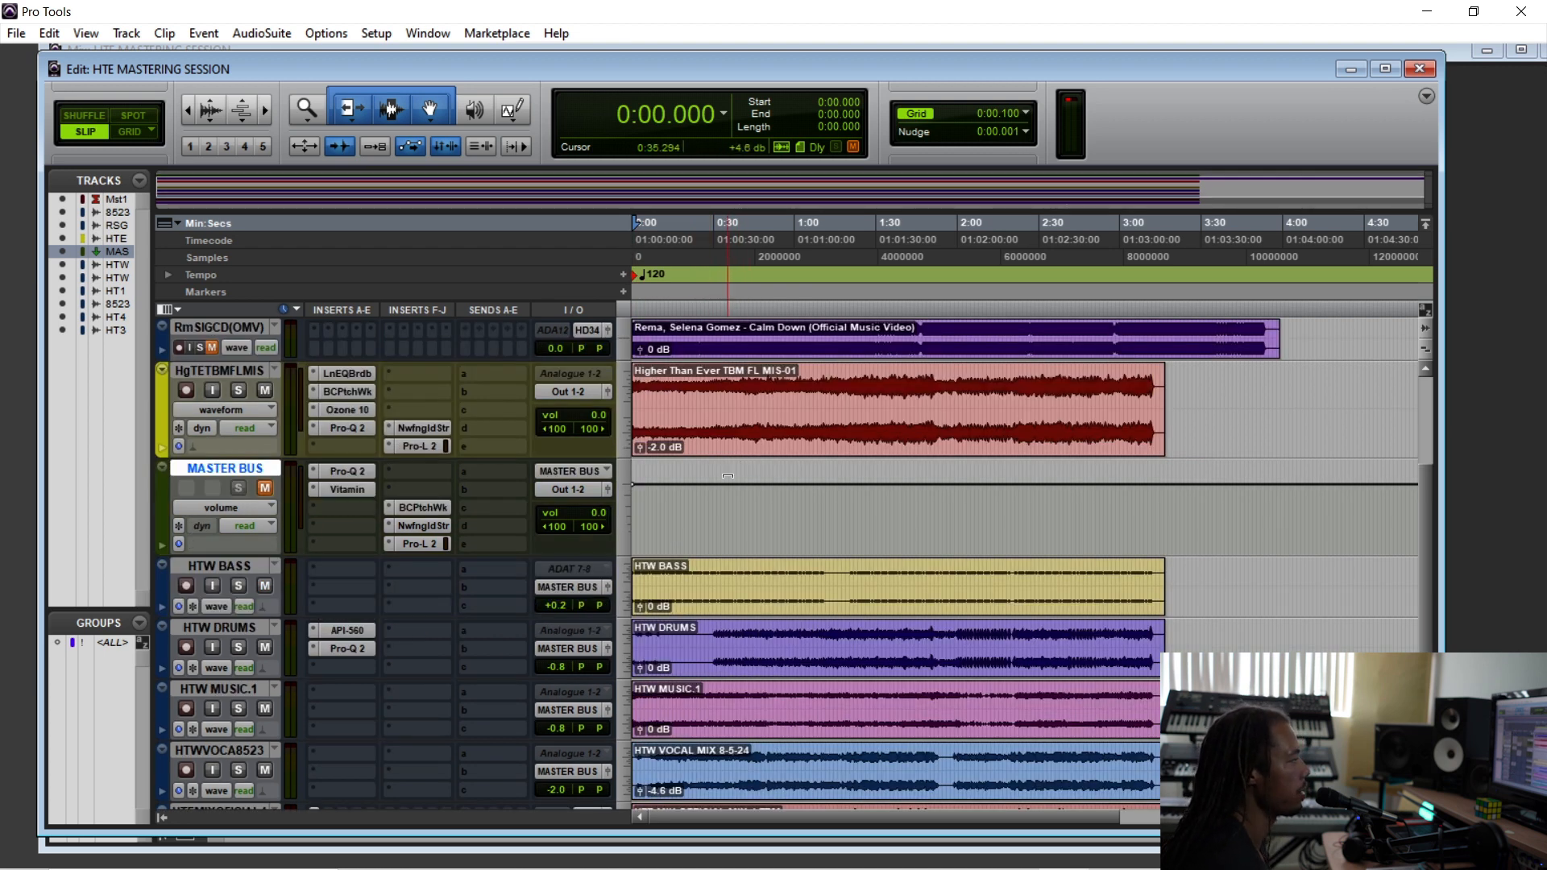
scroll(728, 476, "down", 2)
scroll(701, 456, "up", 2)
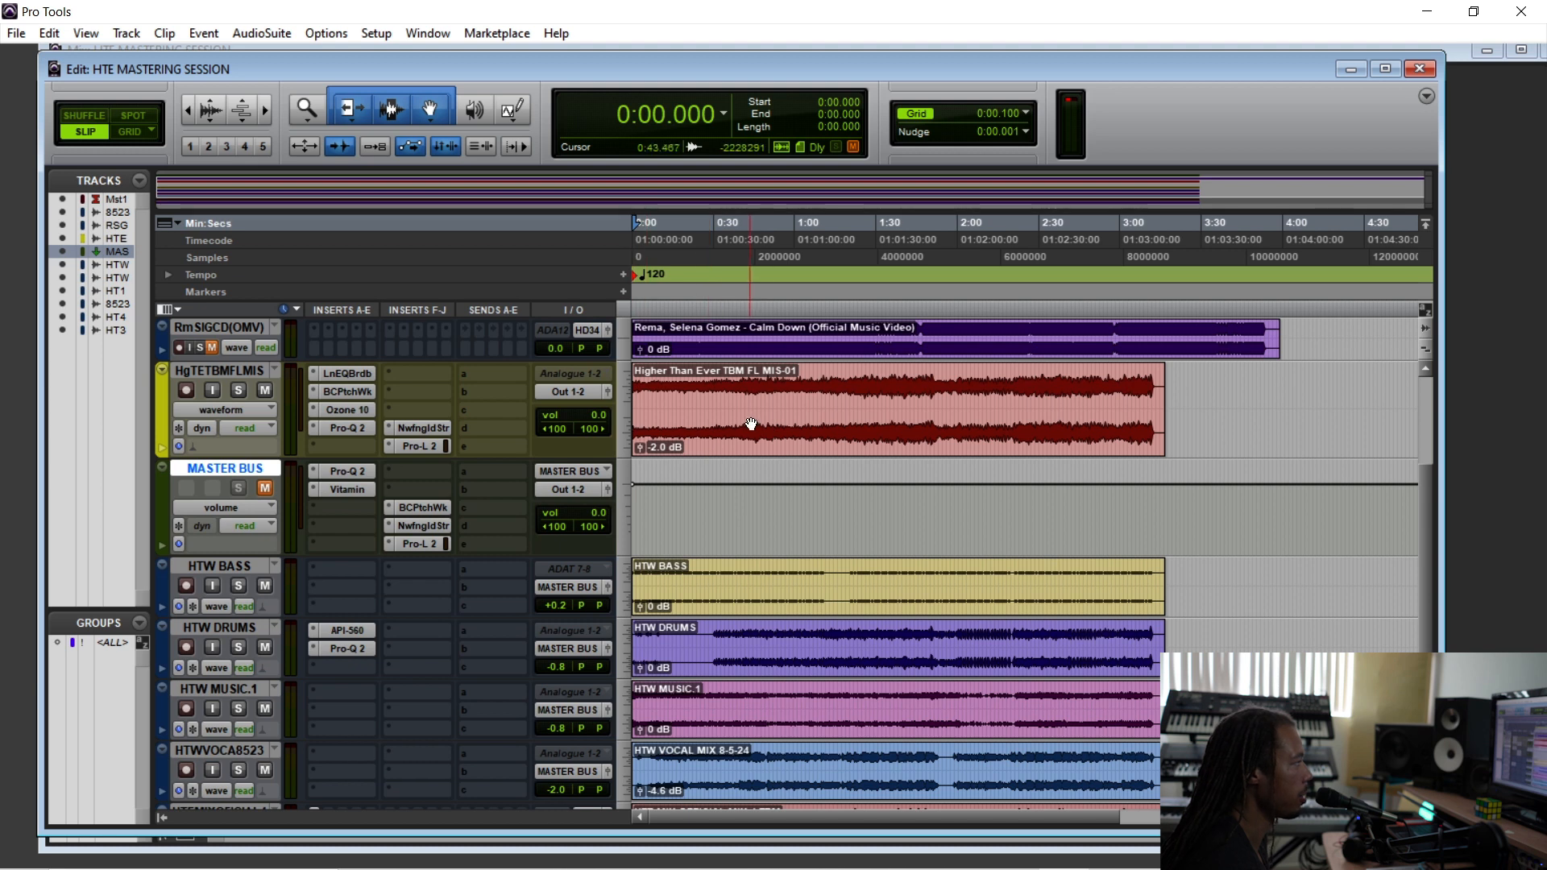
- Select the passage from about 1:23.6 to 1:51.1 on the Higher Than Ever TBM FL MIS-01 clip
left_click(742, 385)
left_click_drag(765, 386, 932, 386)
left_click(843, 387)
left_click(892, 387)
left_click(907, 386)
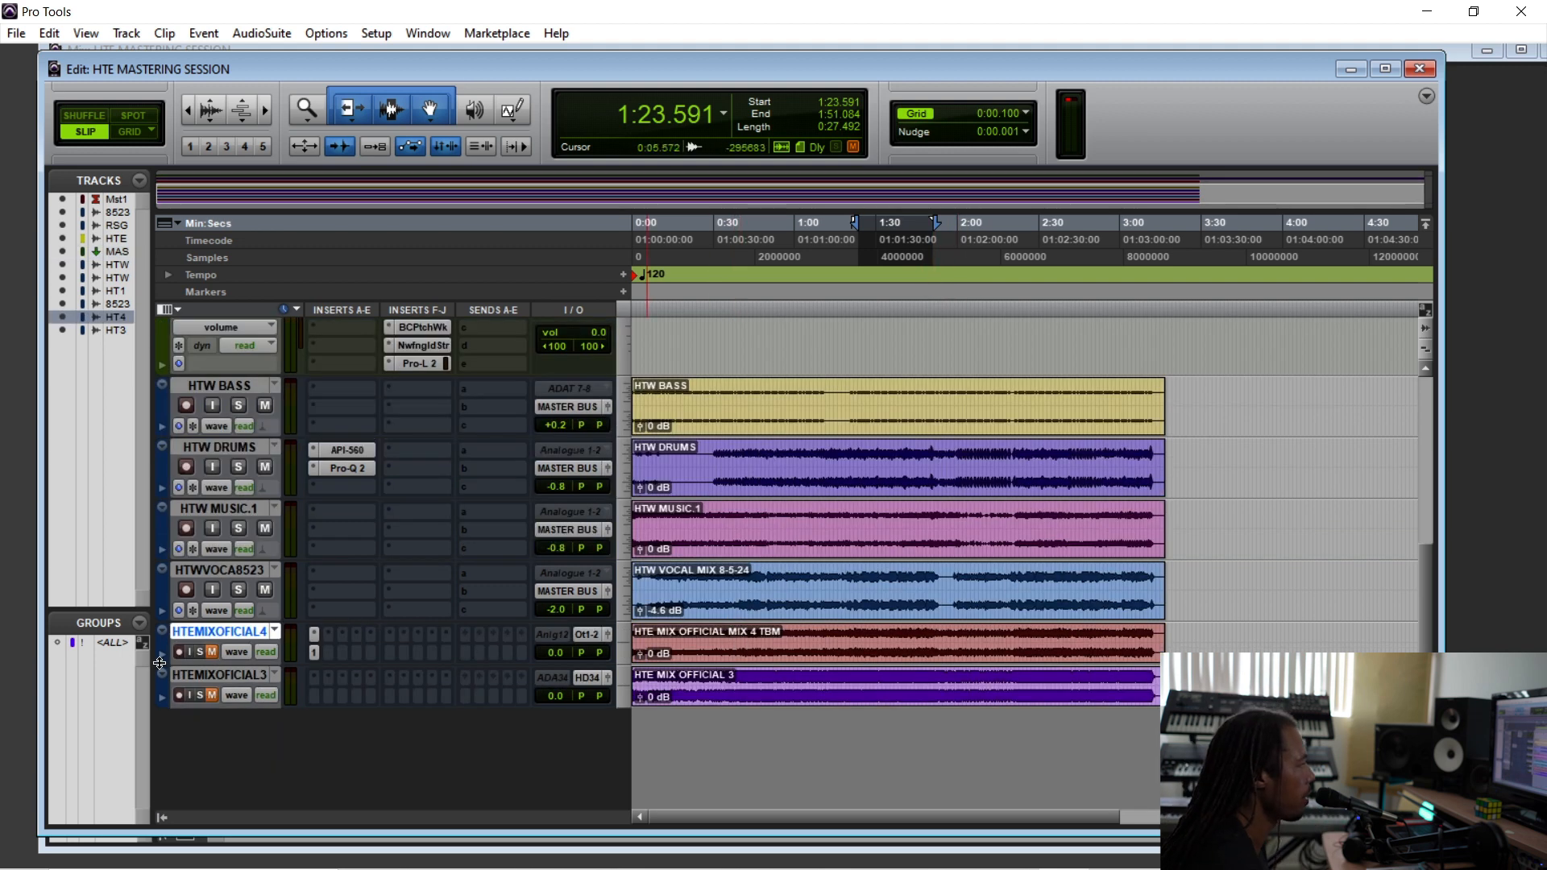
- Highlight the four stem tracks from HTW BASS to HTWVOCA8523, and finally select only the MASTER BUS track
left_click(239, 675)
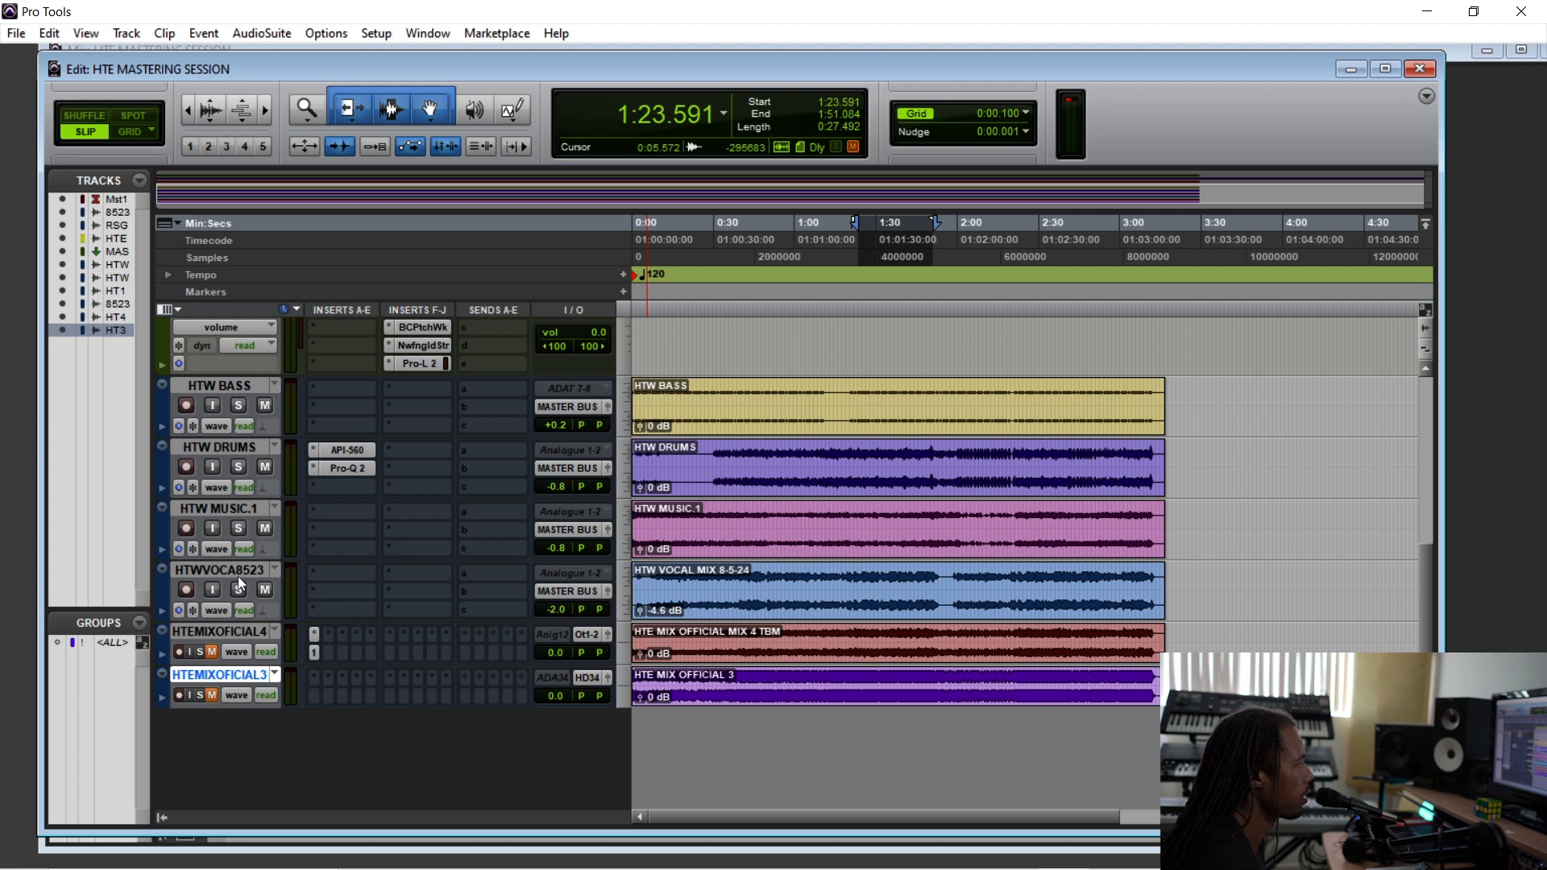
left_click(239, 573)
scroll(239, 540, "up", 1)
left_click(234, 428, "shift")
scroll(236, 451, "up", 2)
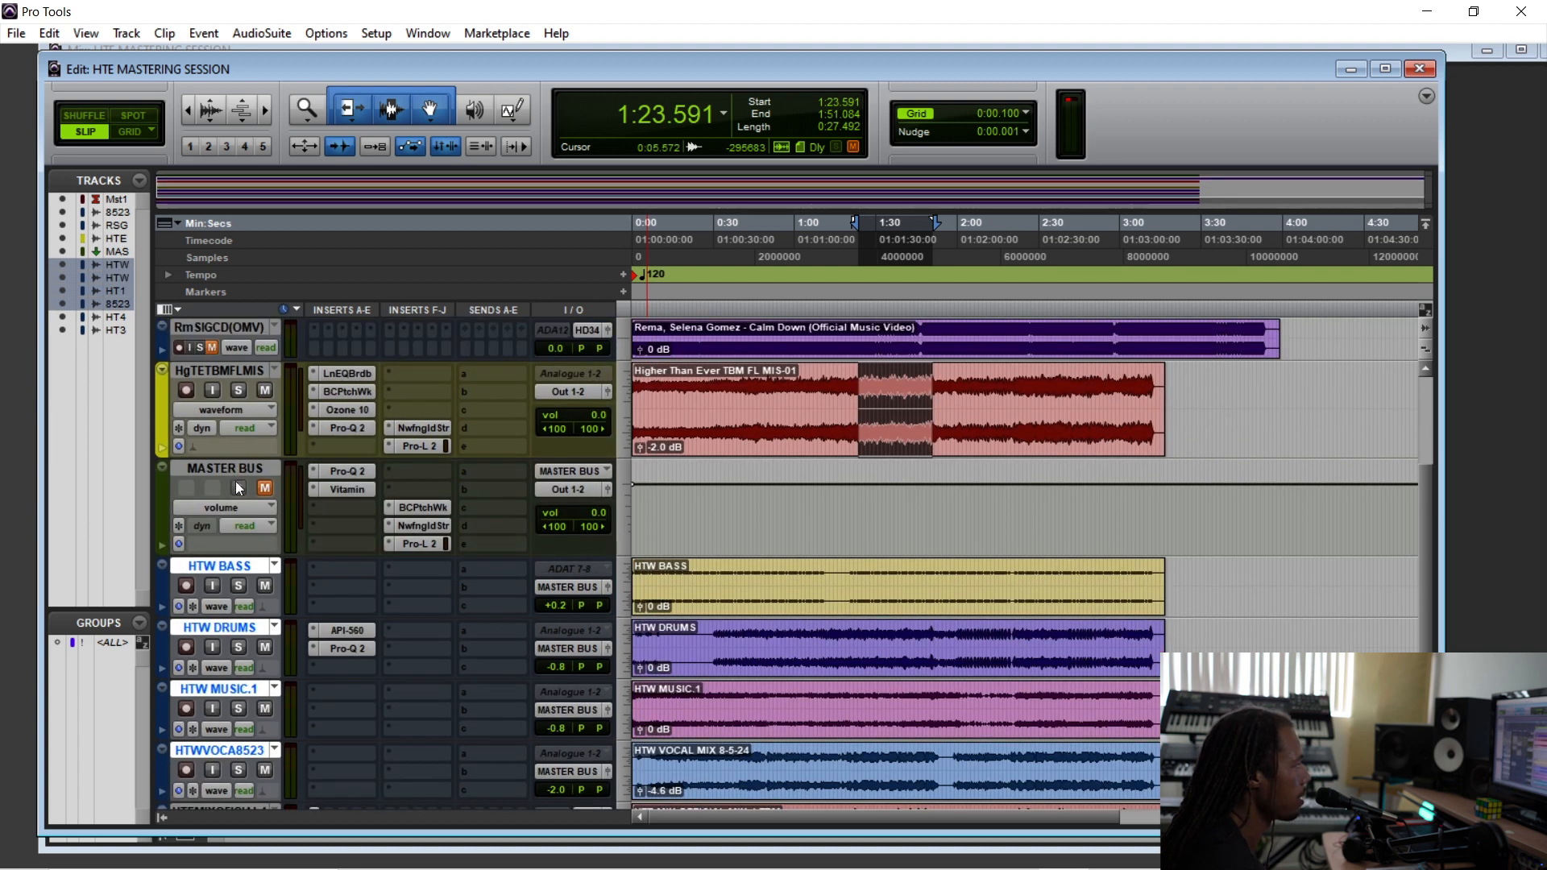
left_click(223, 471)
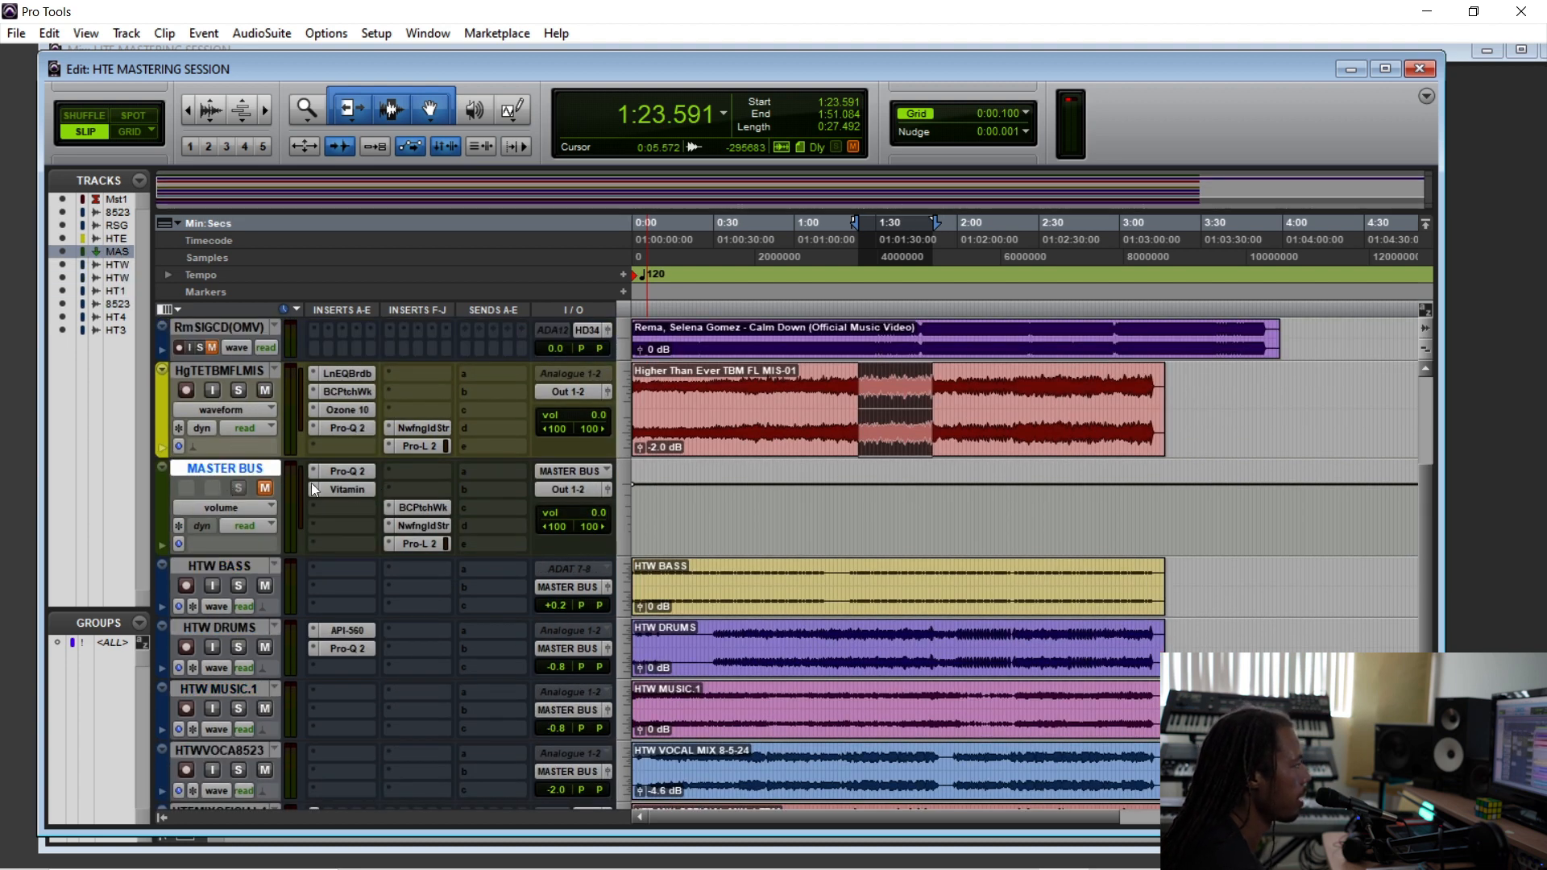
- Place the edit cursor at about 1:07.6 on the Higher Than Ever TBM FL MIS-01 clip
scroll(753, 589, "up", 2)
left_click_drag(753, 589, 1105, 589)
left_click(786, 591)
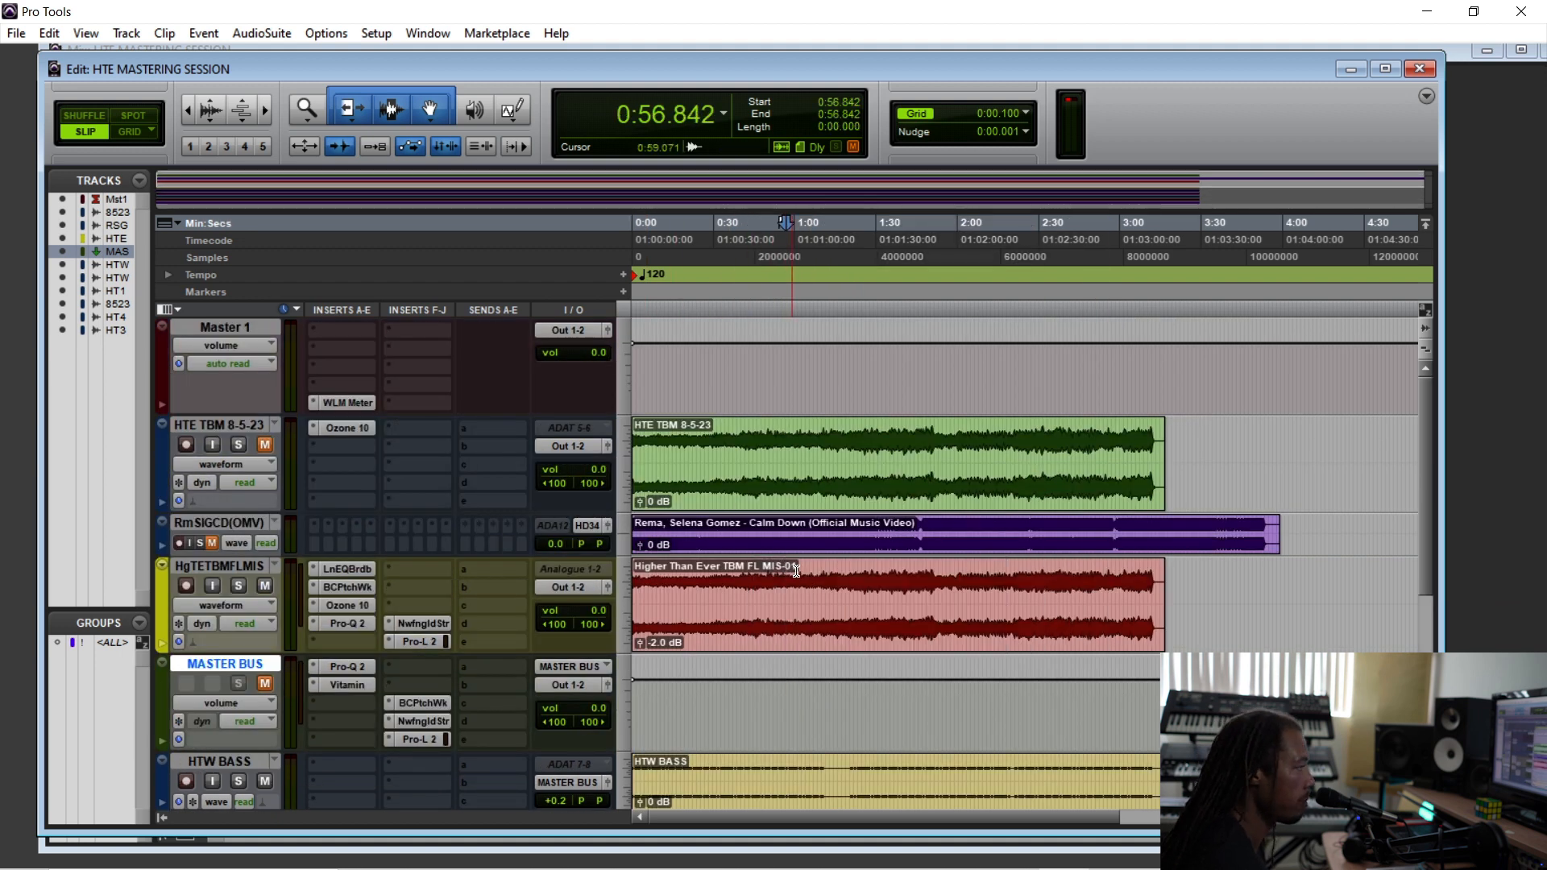
left_click(819, 591)
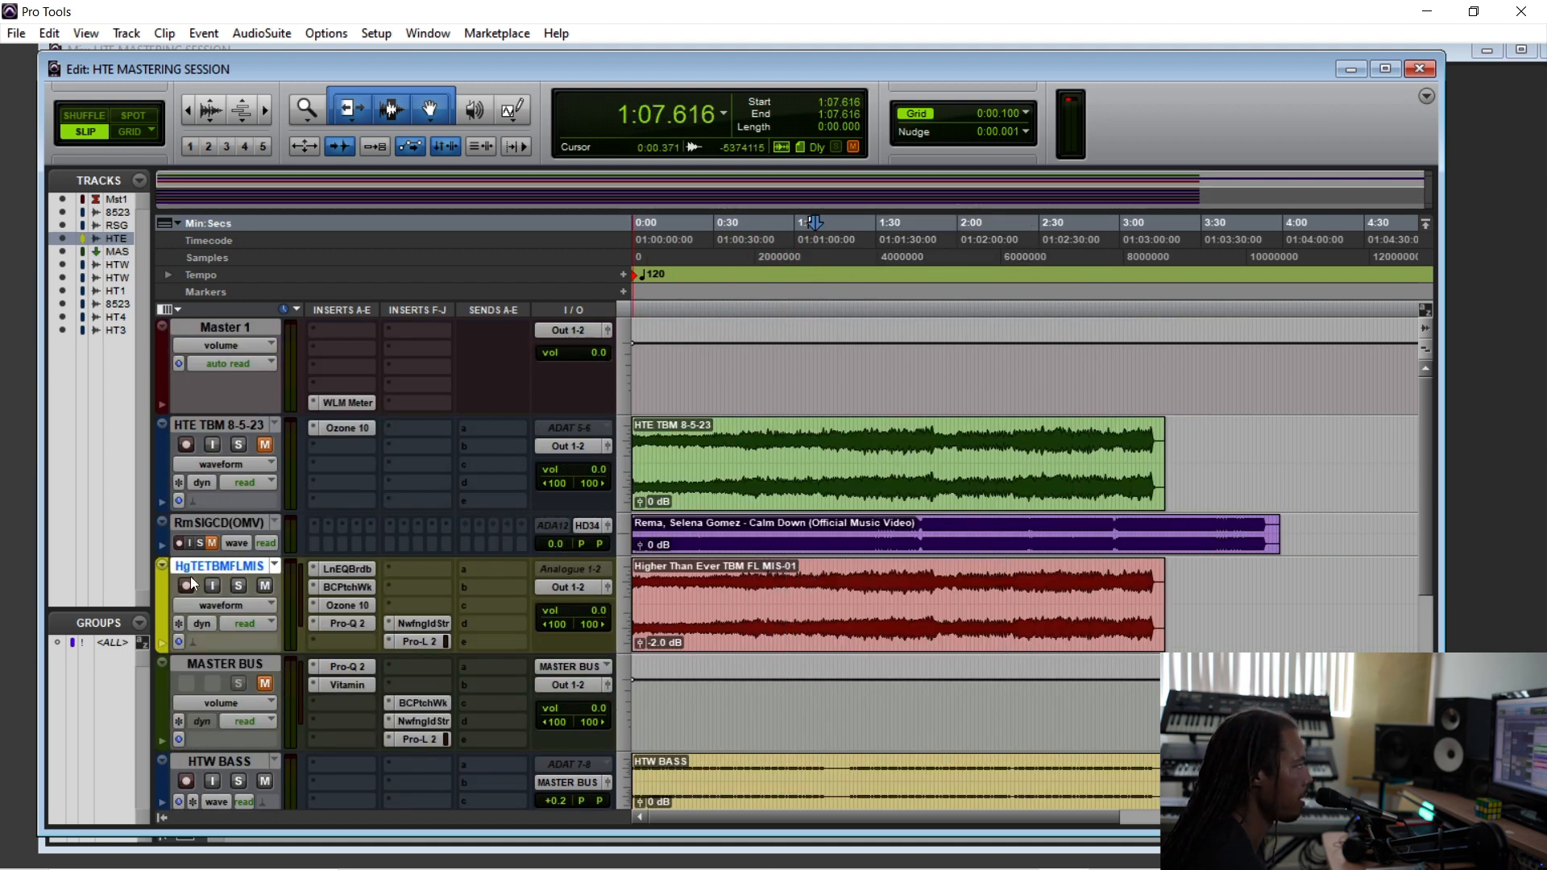
- Increase the height of the HgTETBMFLMIS track so its waveform is displayed larger
left_click(240, 649)
left_click(230, 651)
left_click_drag(231, 651, 231, 707)
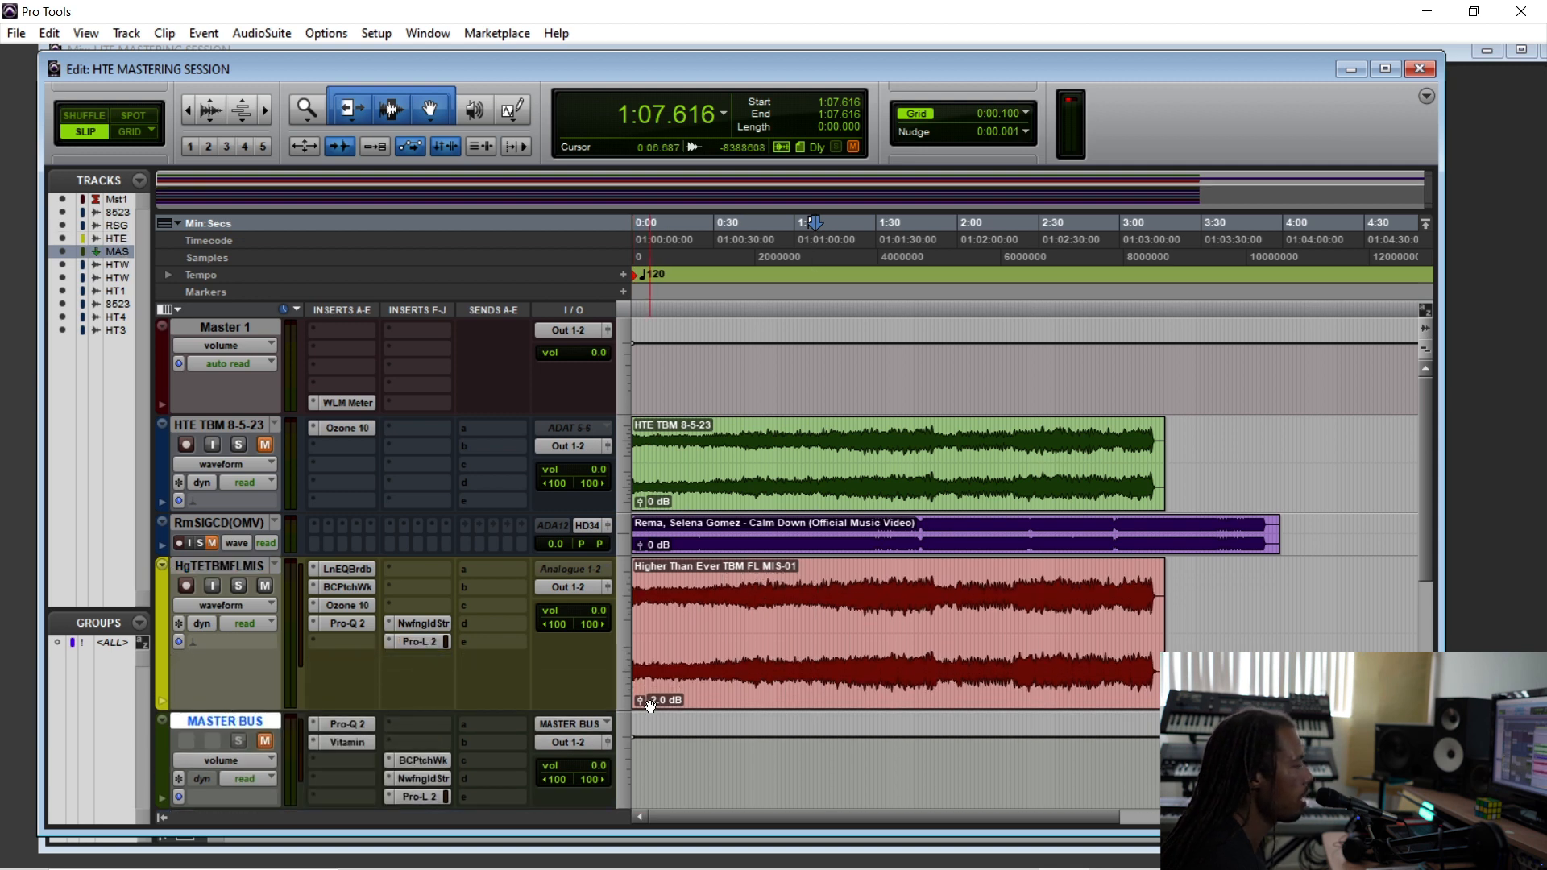
- Place the edit cursor at about 1:24.0 on the red mix clip and select the HgTETBMFLMIS track
left_click_drag(850, 597, 909, 596)
left_click(850, 589)
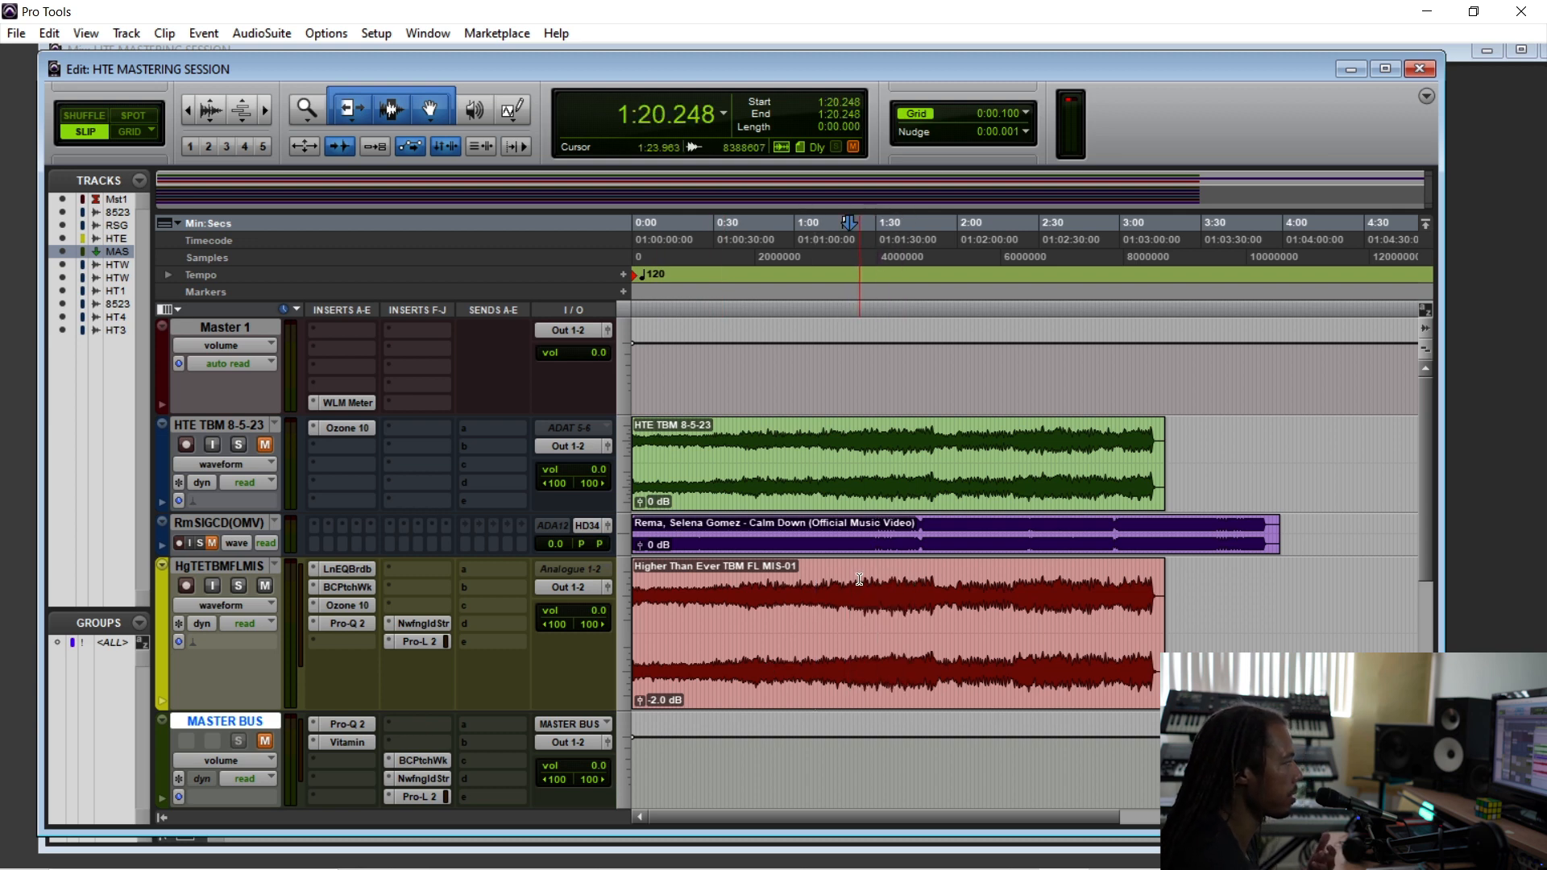
left_click(860, 600)
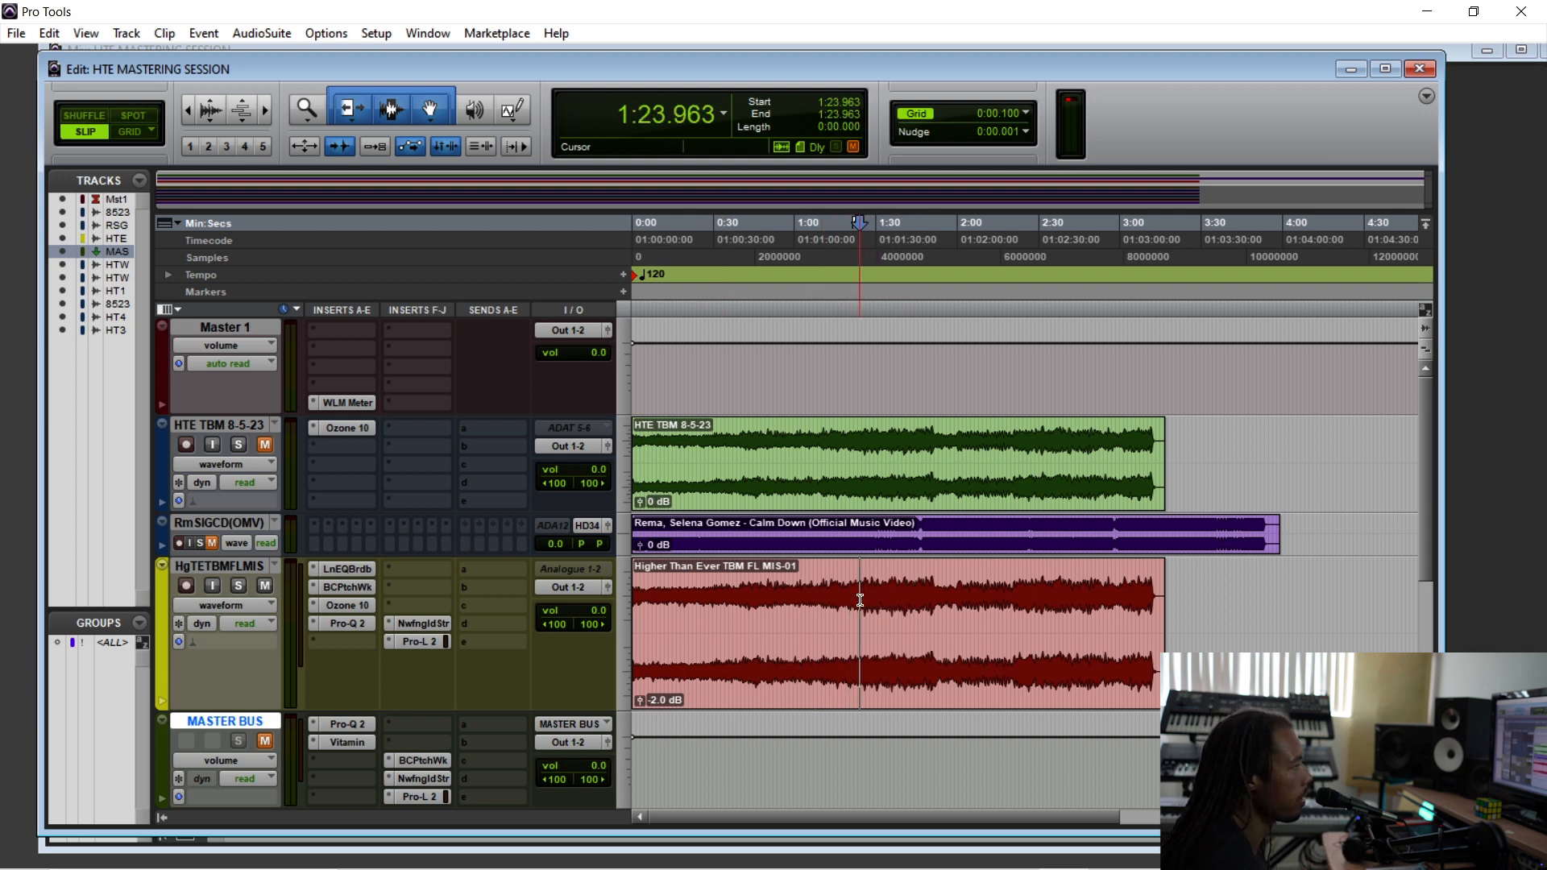
left_click(229, 567)
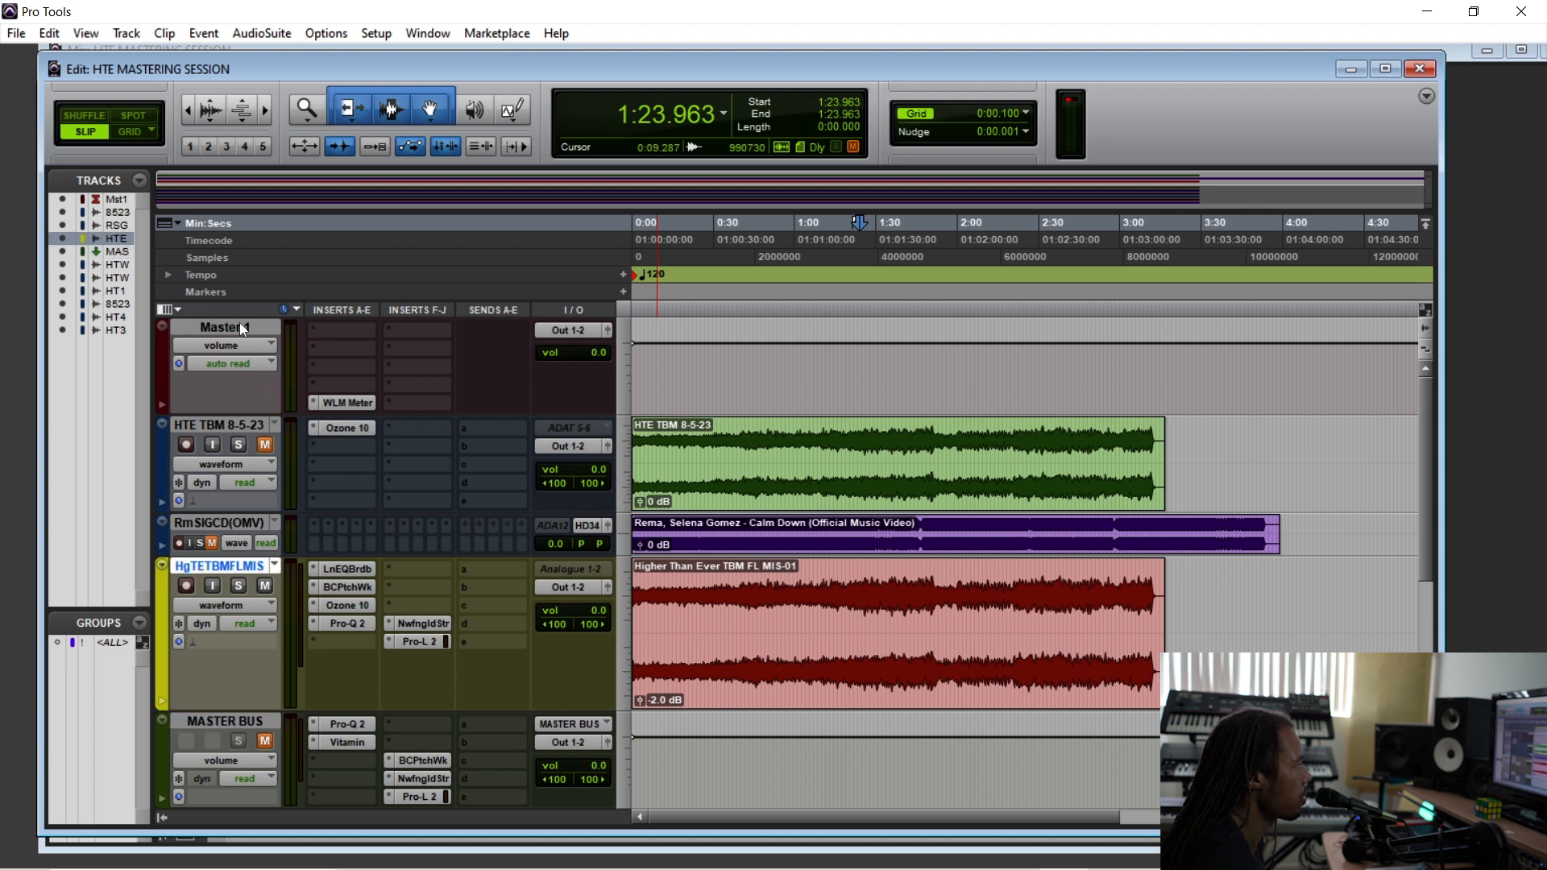
- Check the mix loudness with Master 1's WLM Meter during playback from about 1:28, and close the meter
left_click(345, 402)
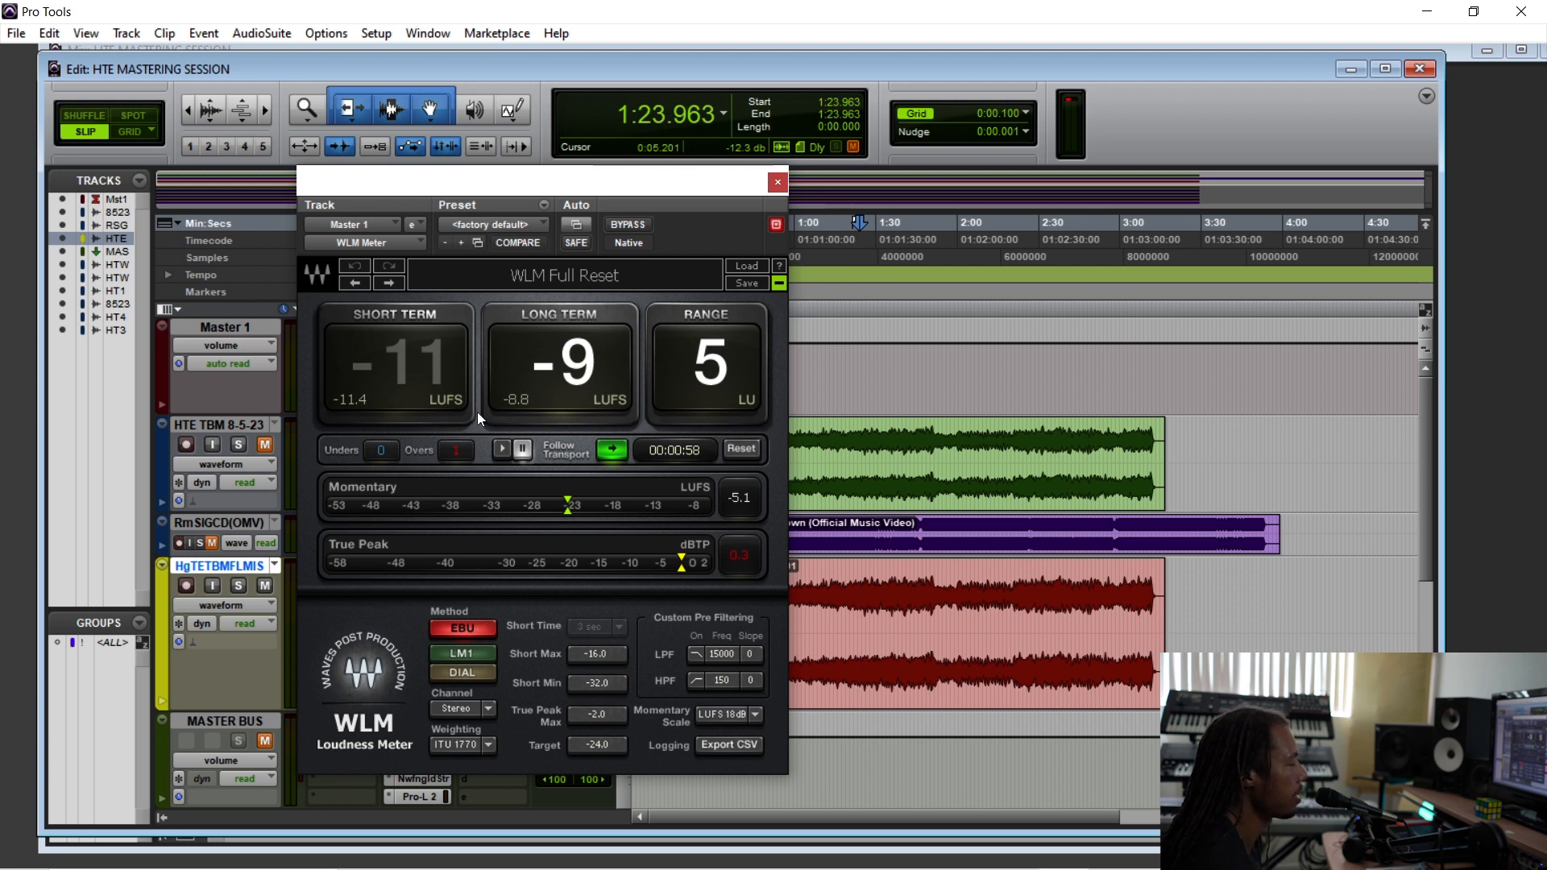
left_click(400, 318)
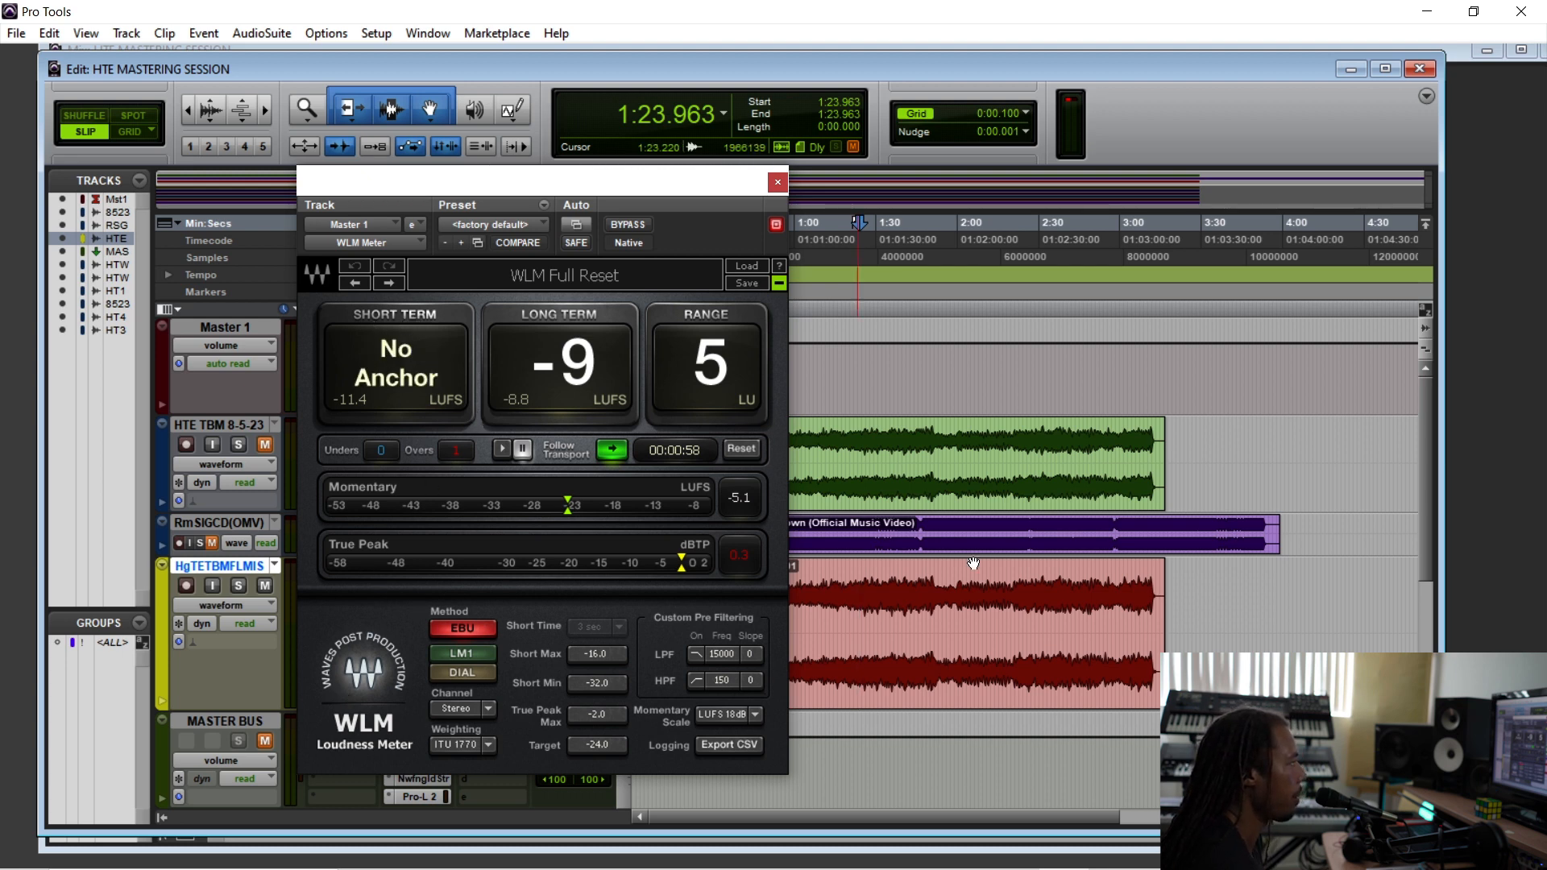
left_click(873, 577)
left_click(870, 580)
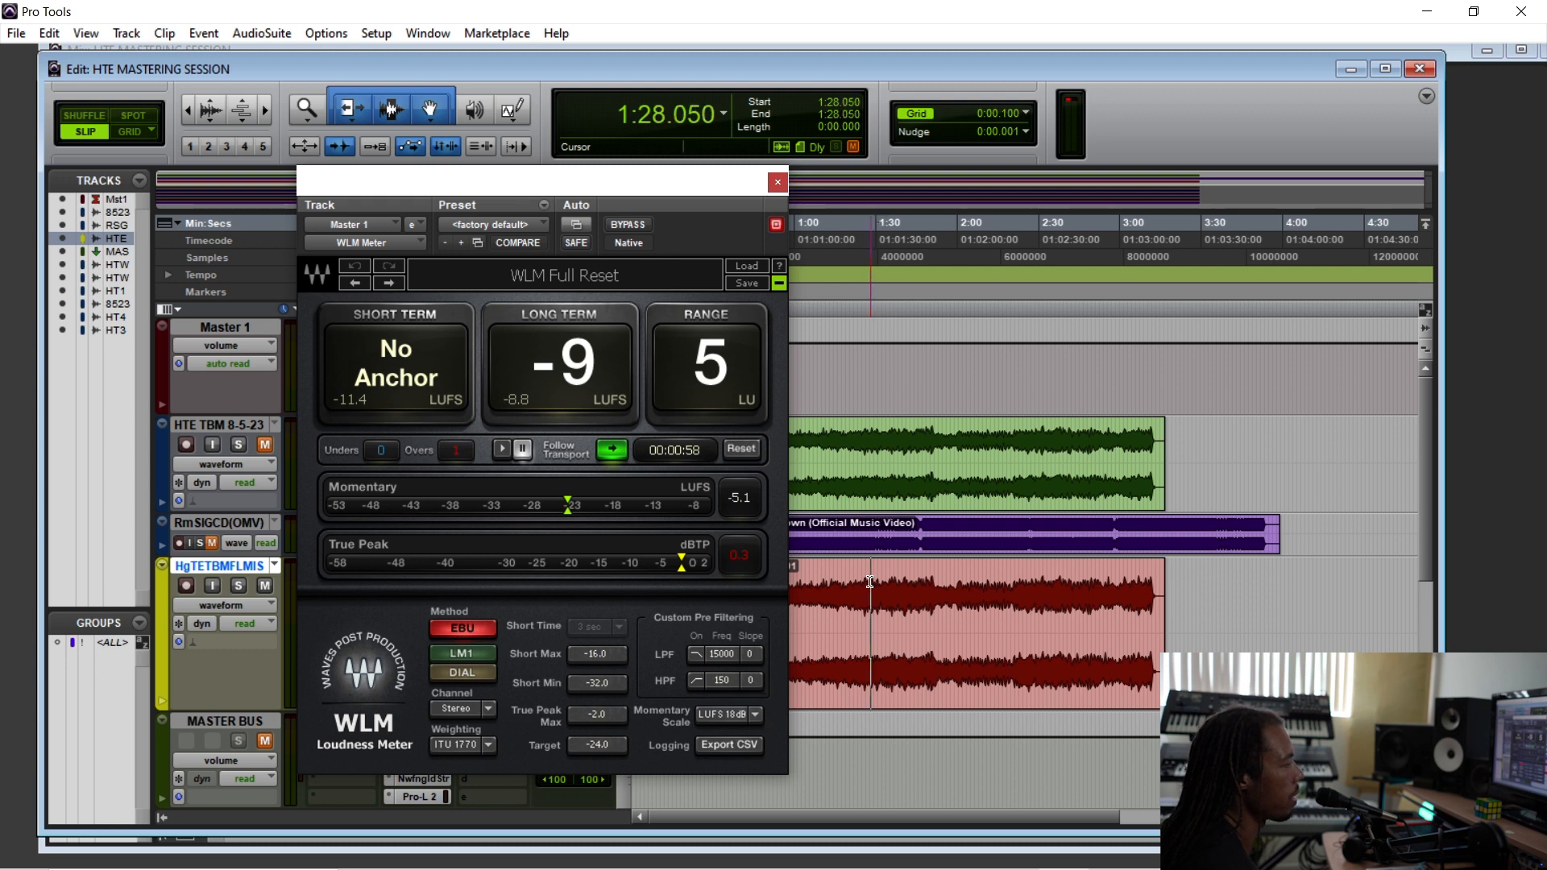
key("space")
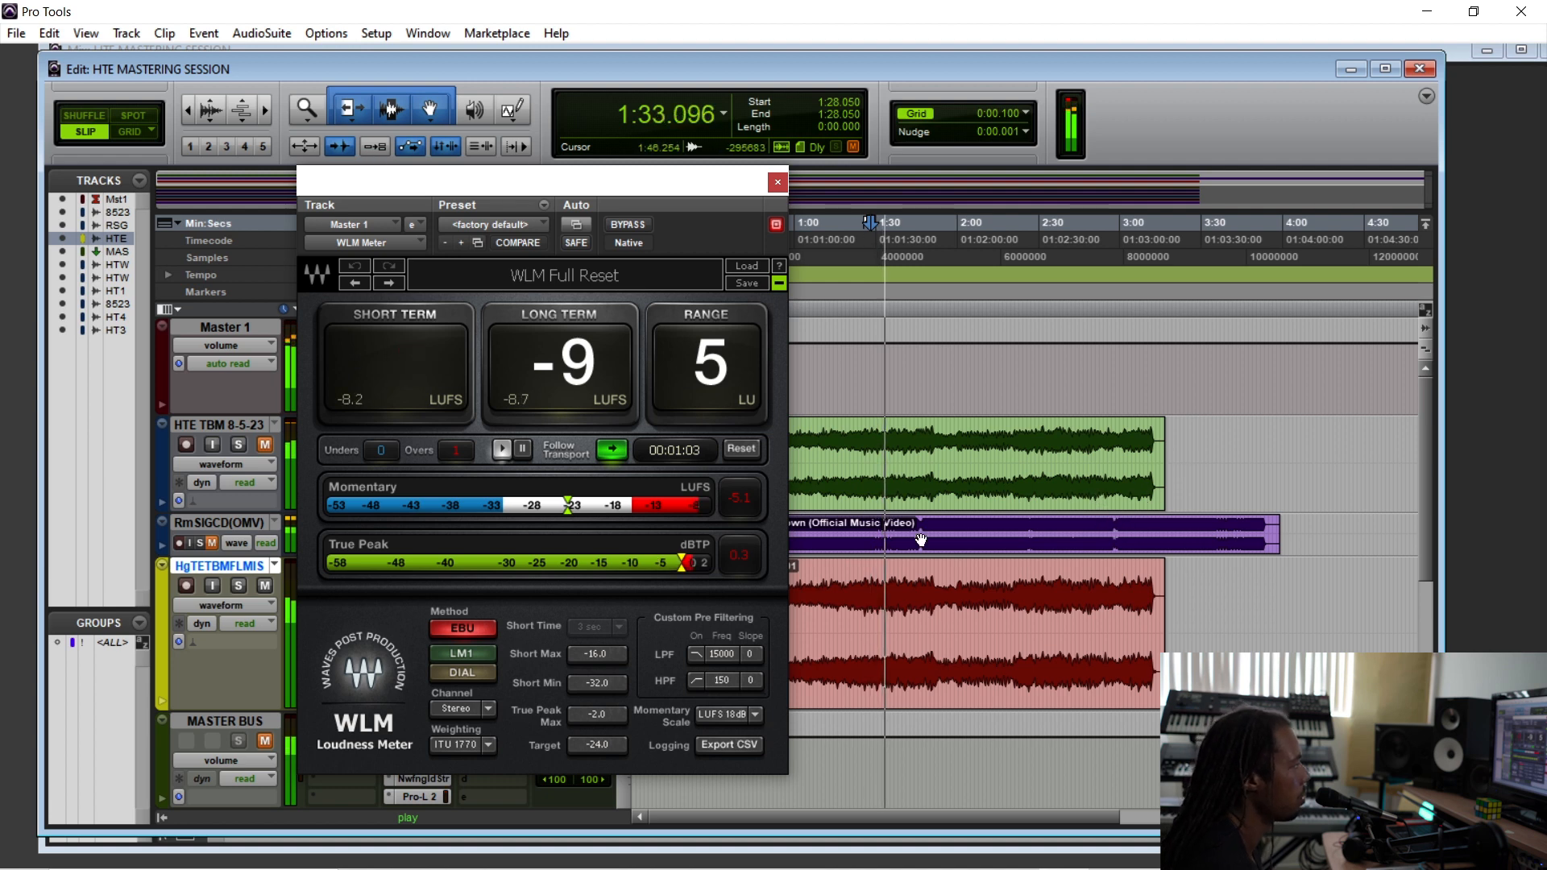
key("space")
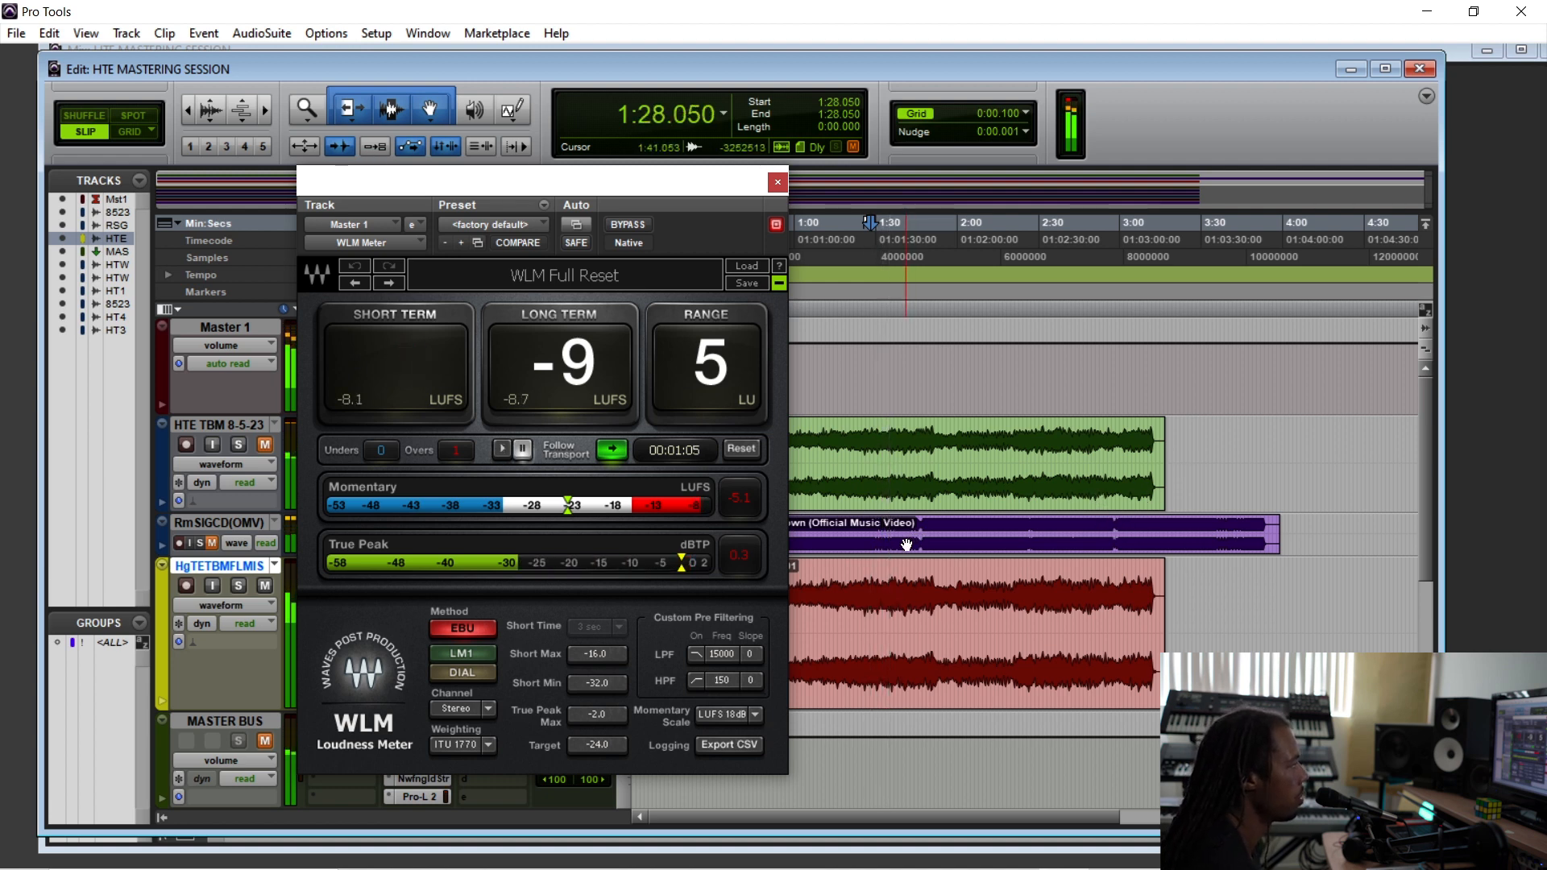
left_click_drag(638, 182, 650, 177)
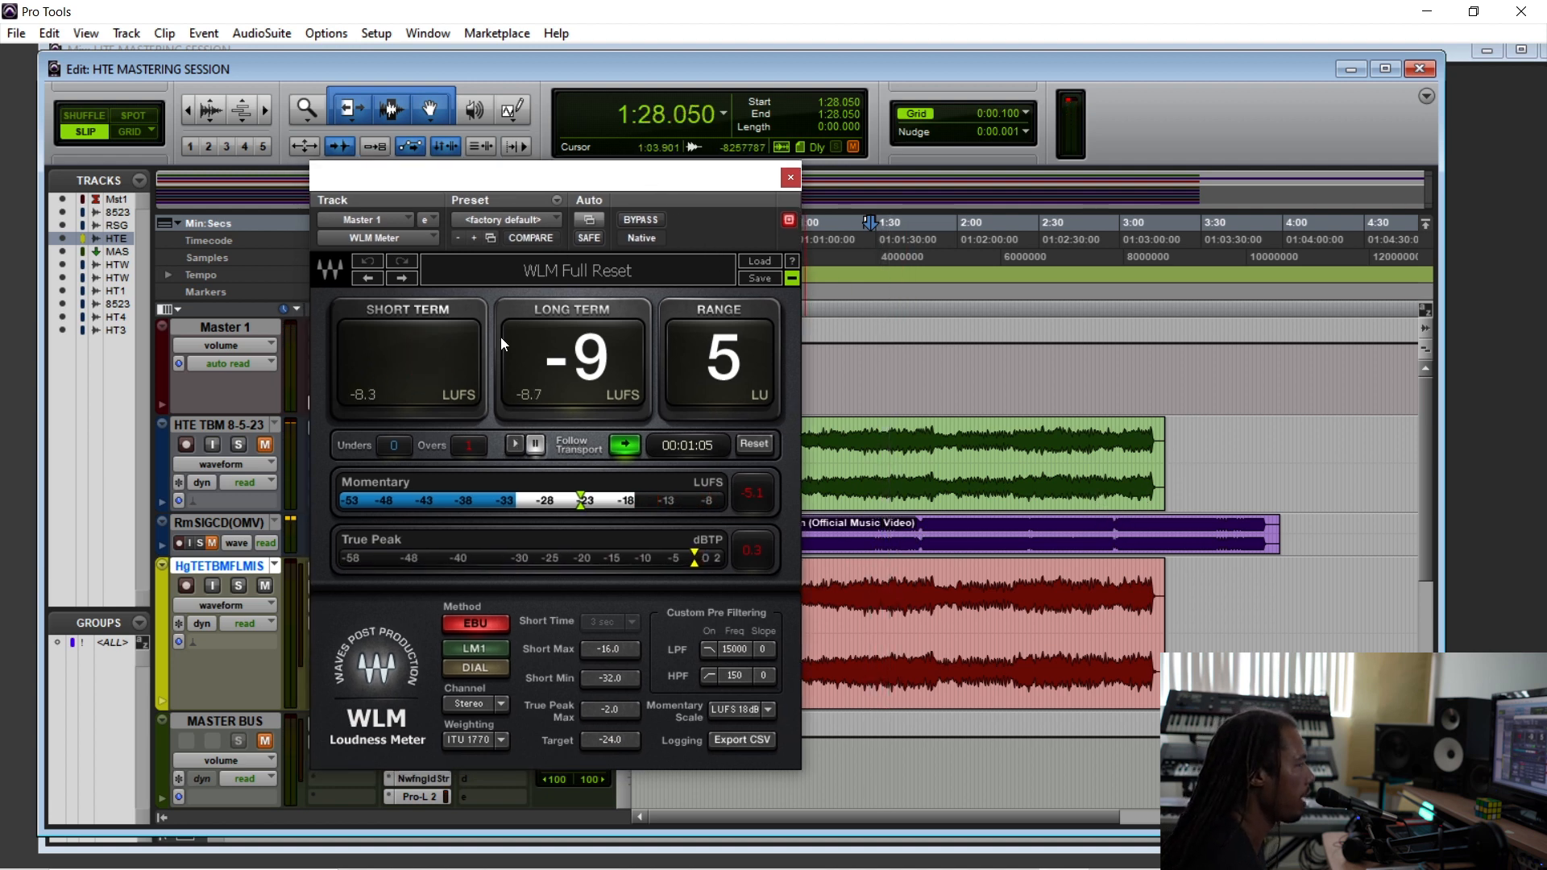
left_click(790, 178)
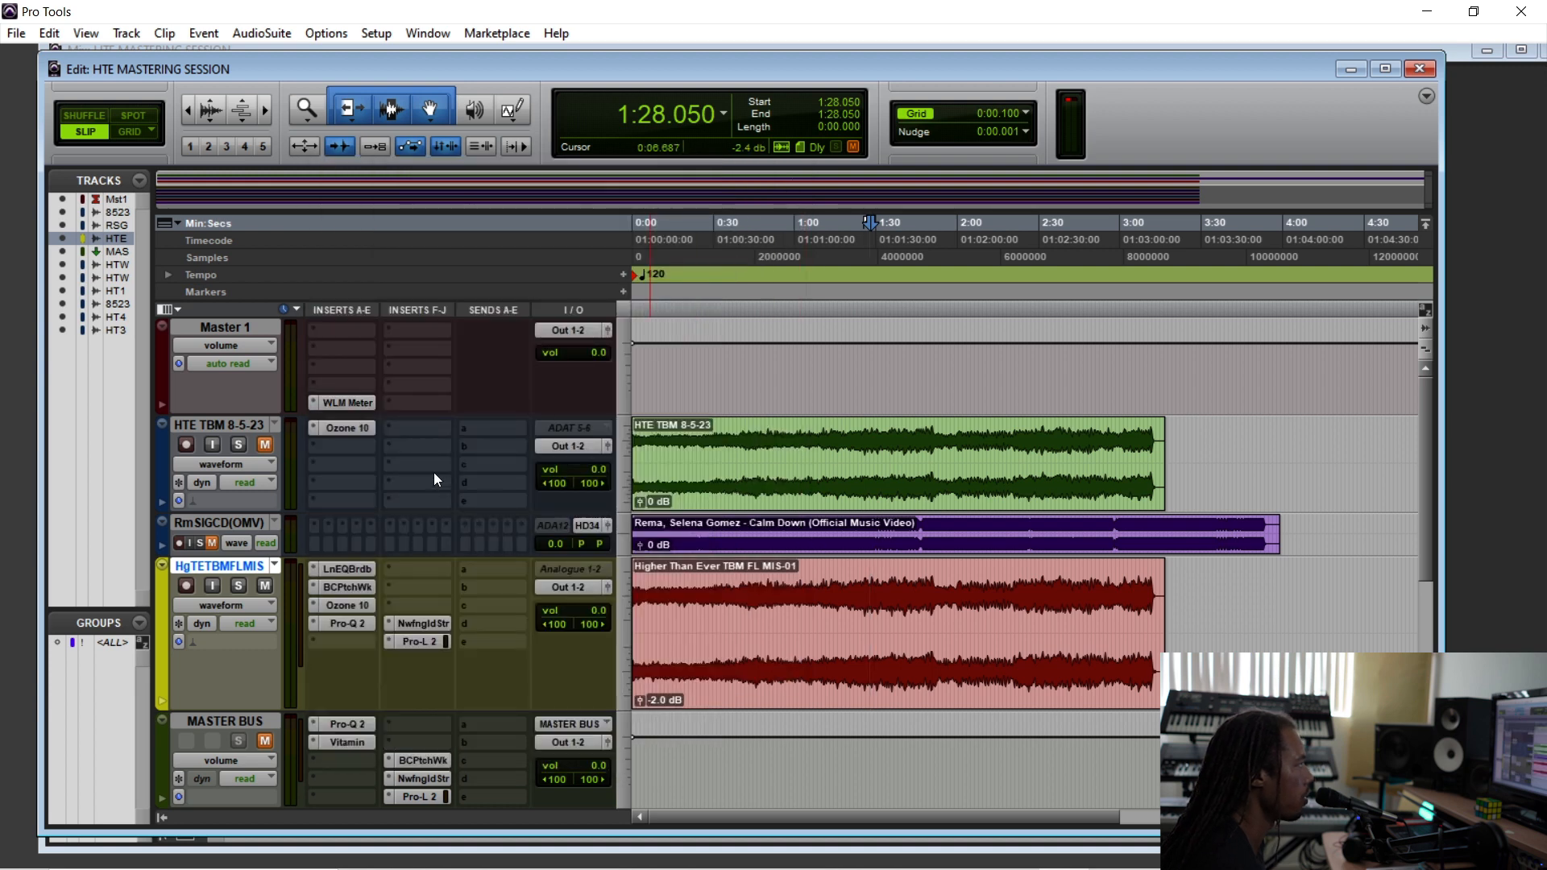
- Bypass the LinEQ, BCPtchWk, Ozone 10 and Pro-Q 2 inserts on HgTETBMFLMIS and set the edit cursor at about 1:29.5
left_click(239, 585)
left_click(239, 586)
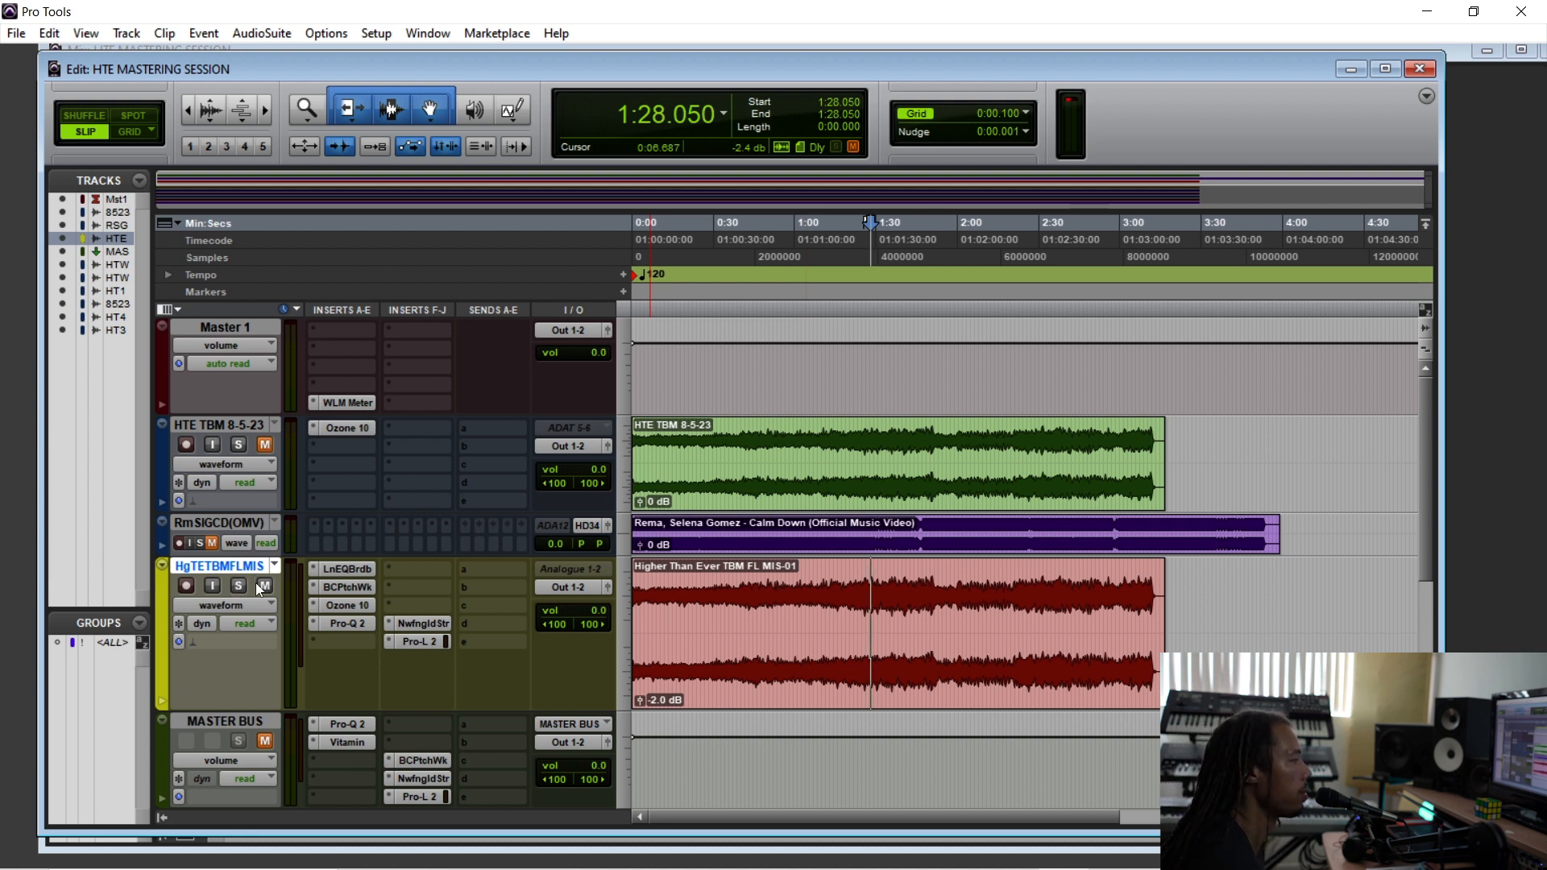
left_click(351, 572)
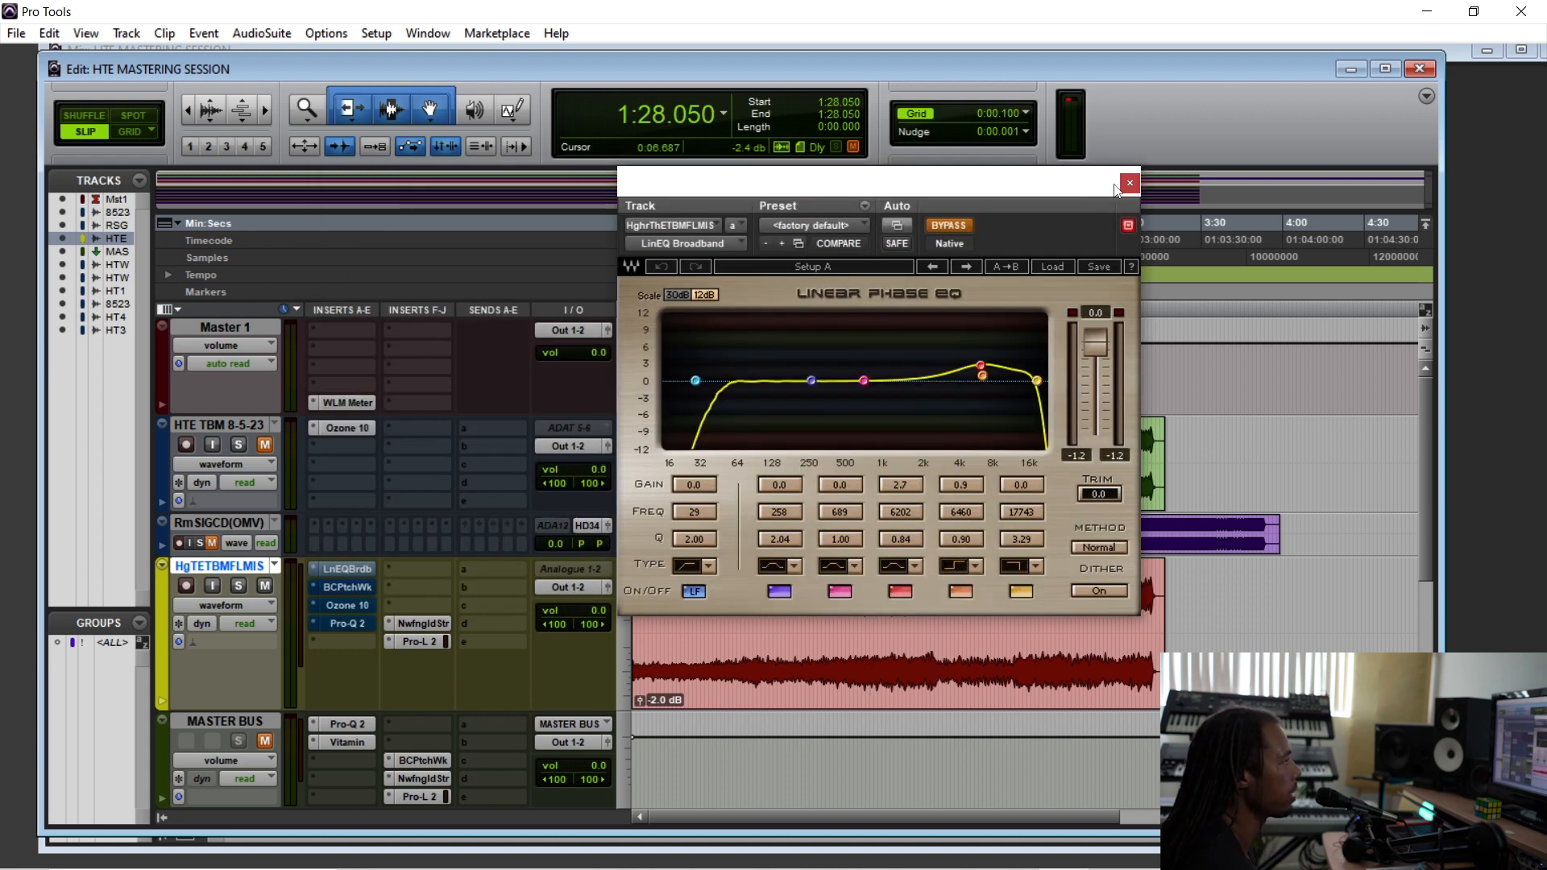
left_click(1128, 187)
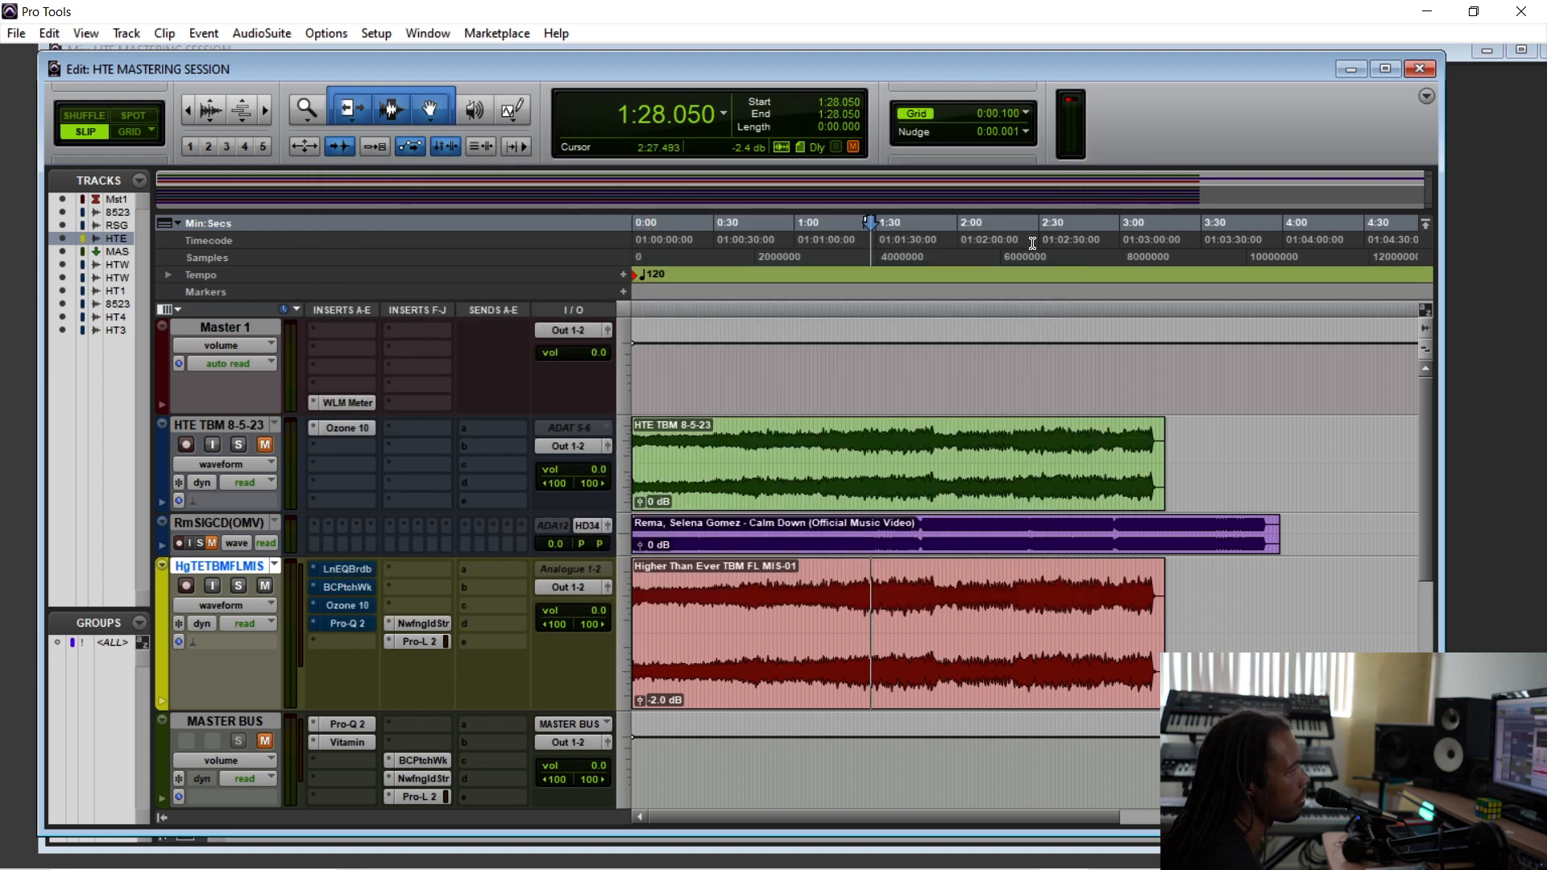
left_click(874, 594)
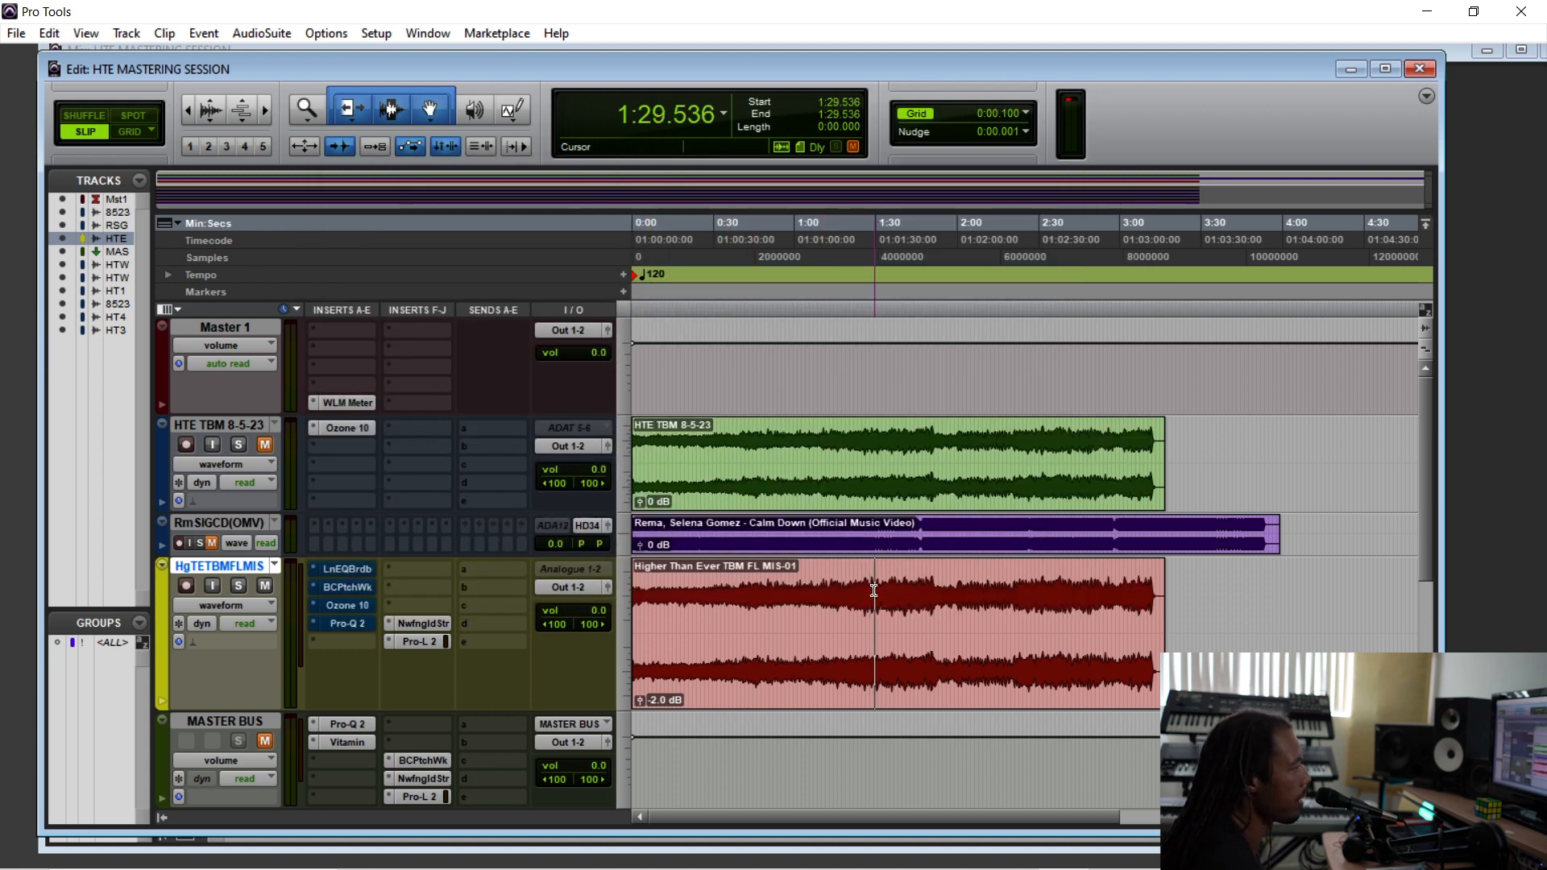
- Examine the drive and clipper shape settings of the Newfangled Saturate insert on the HgTETBMFLMIS track
left_click(416, 642)
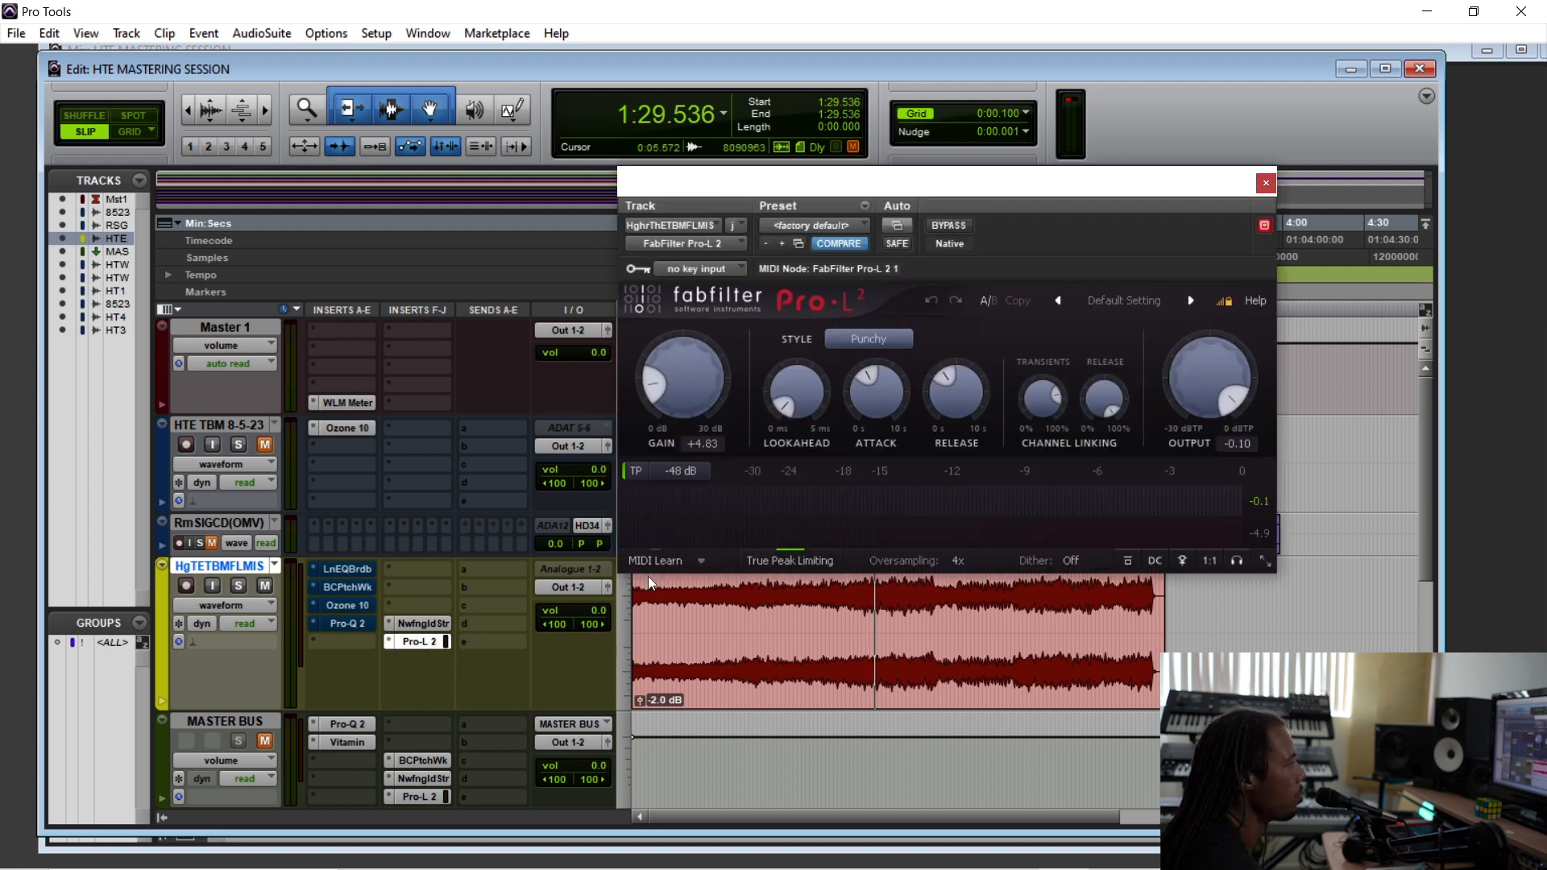
left_click(421, 625)
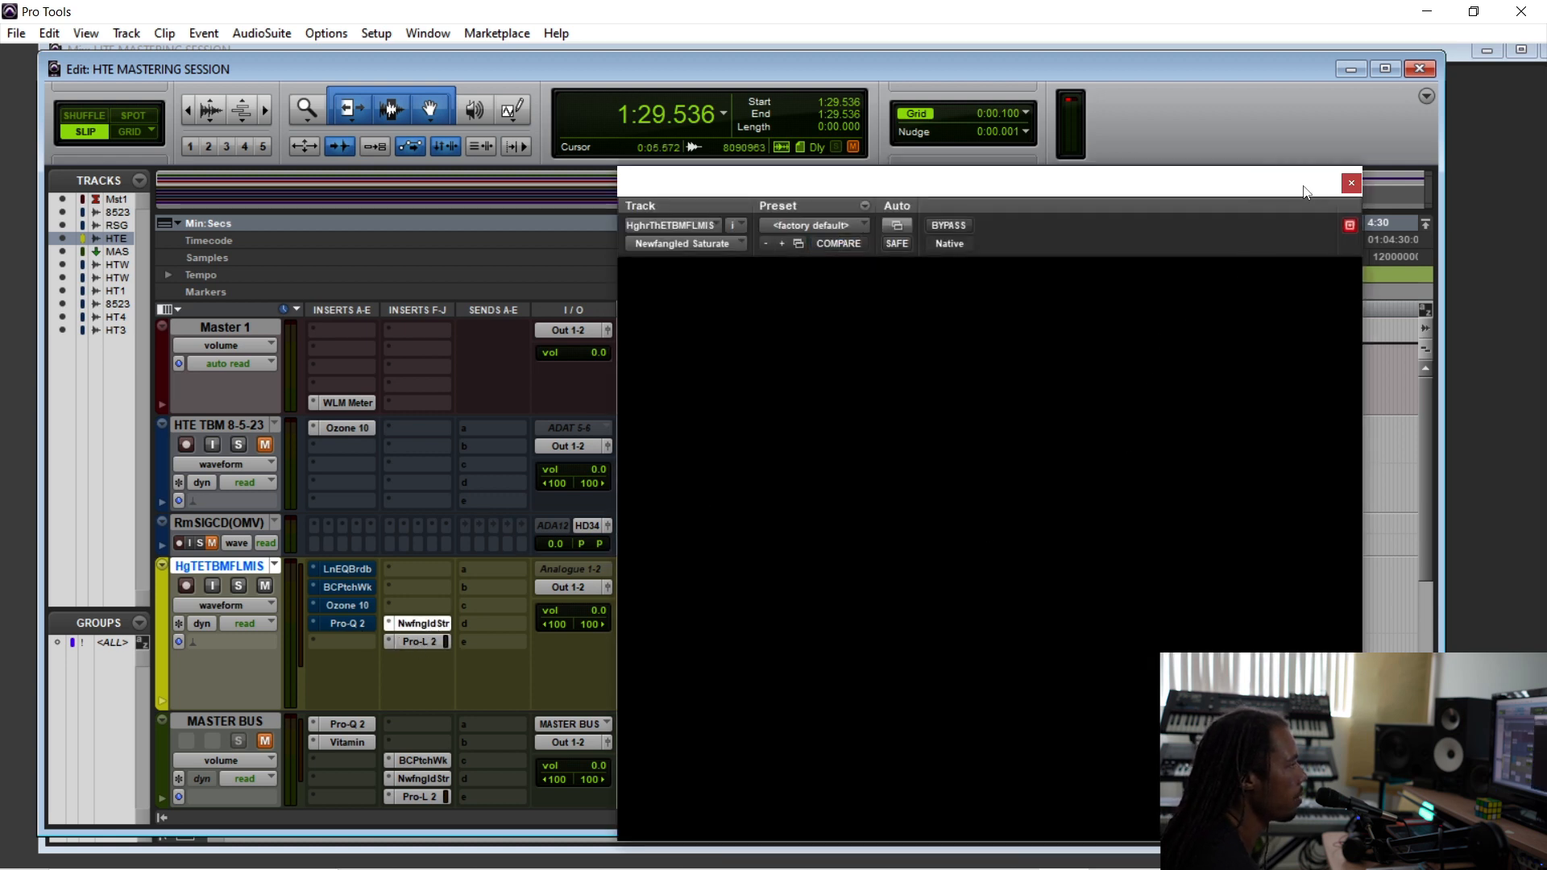
left_click(1351, 183)
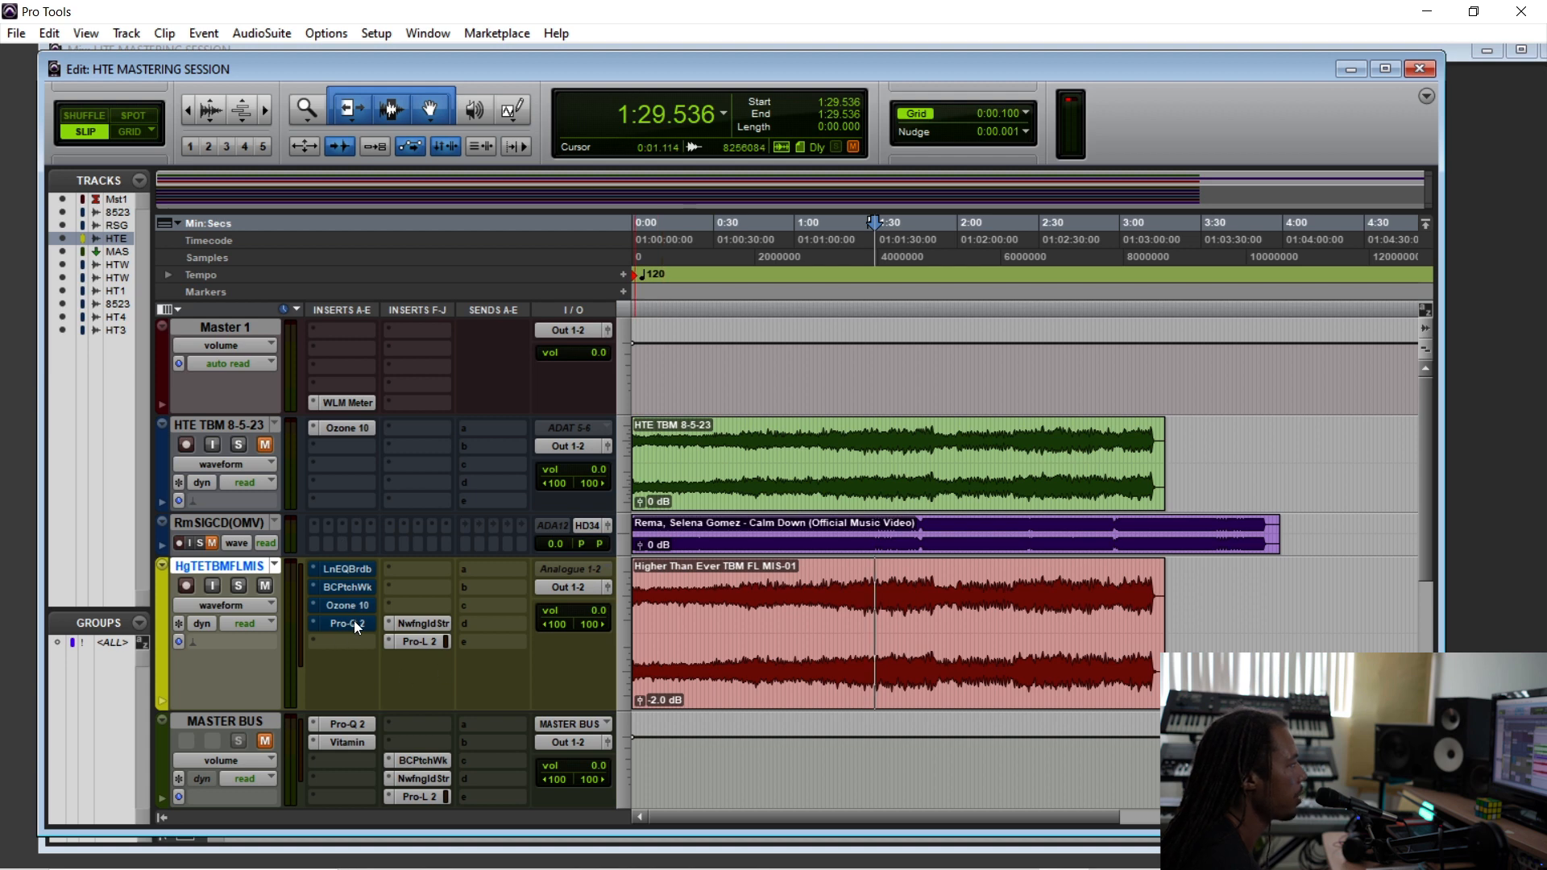
left_click(419, 625)
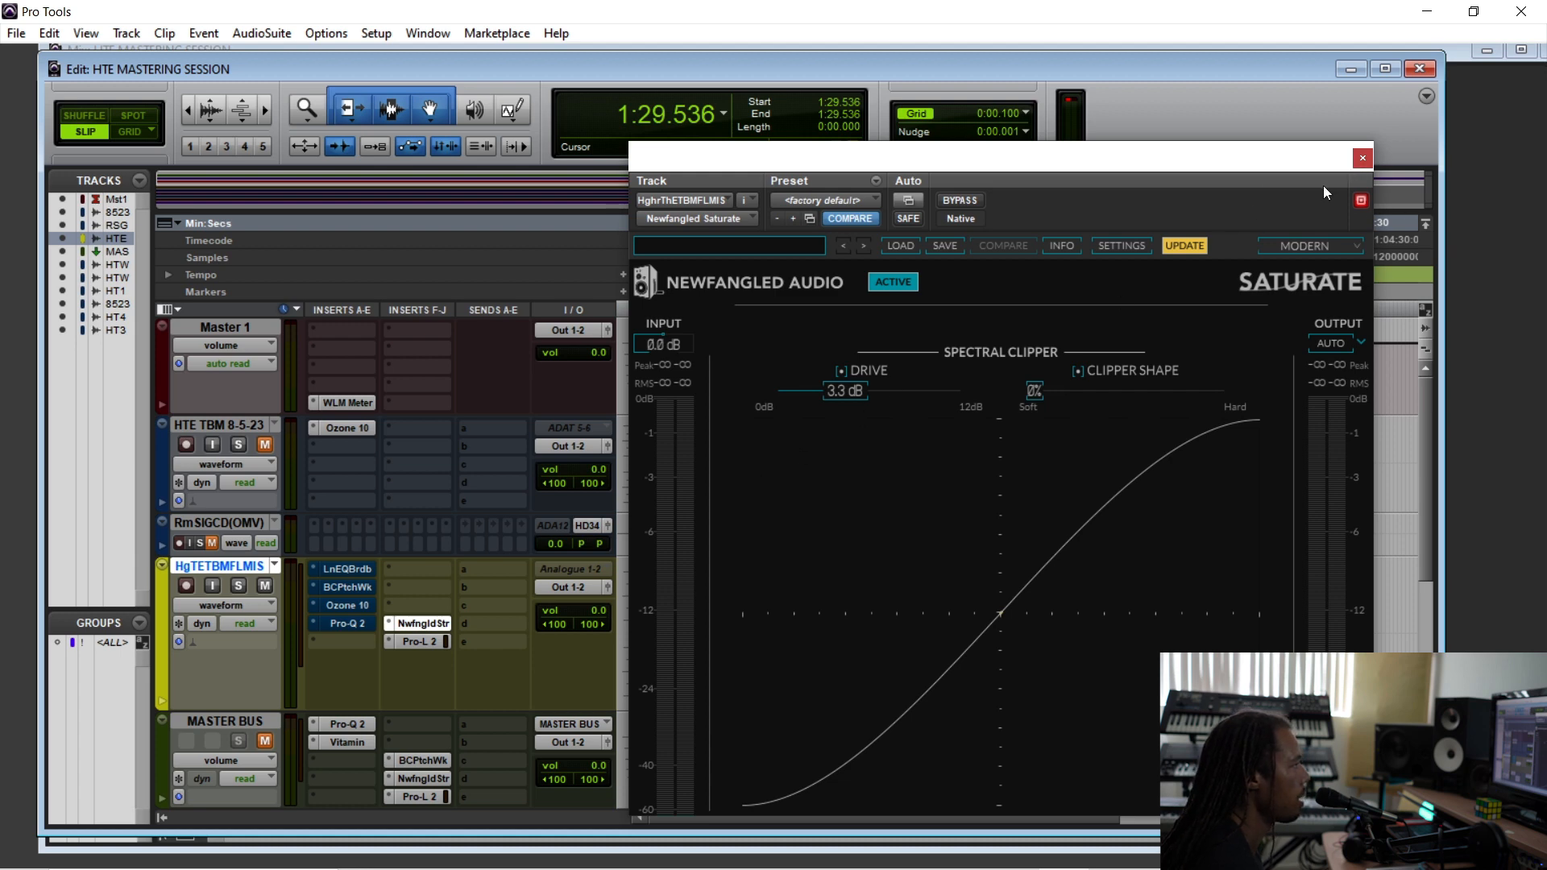
left_click(1363, 158)
- Inspect the output level, lookahead and style settings of the Pro-L 2 limiter on the HgTETBMFLMIS track
left_click(419, 642)
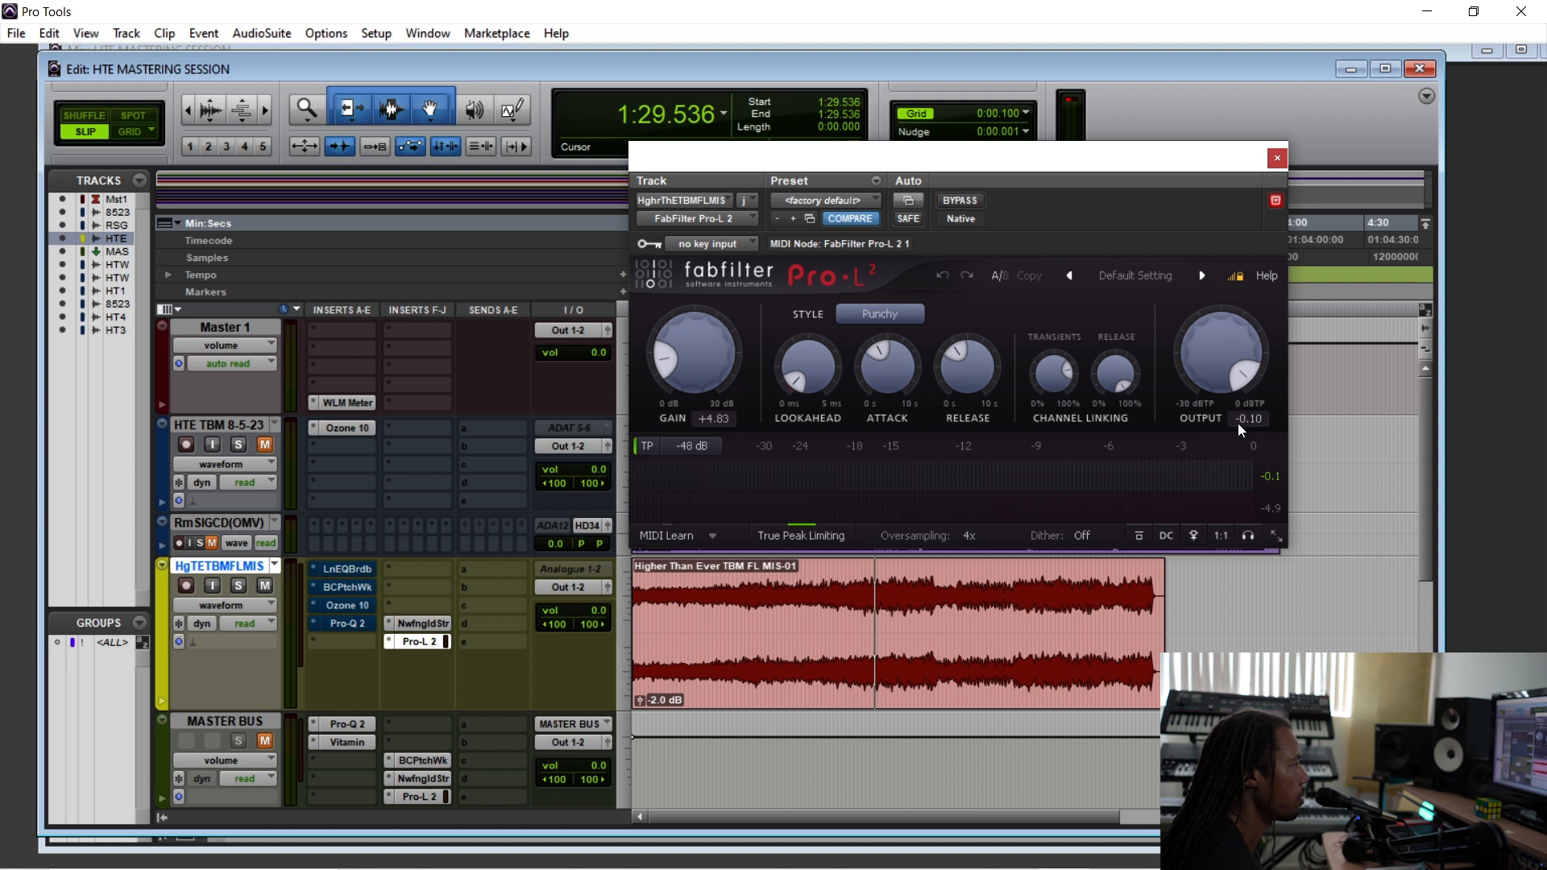
mouse_move(1219, 365)
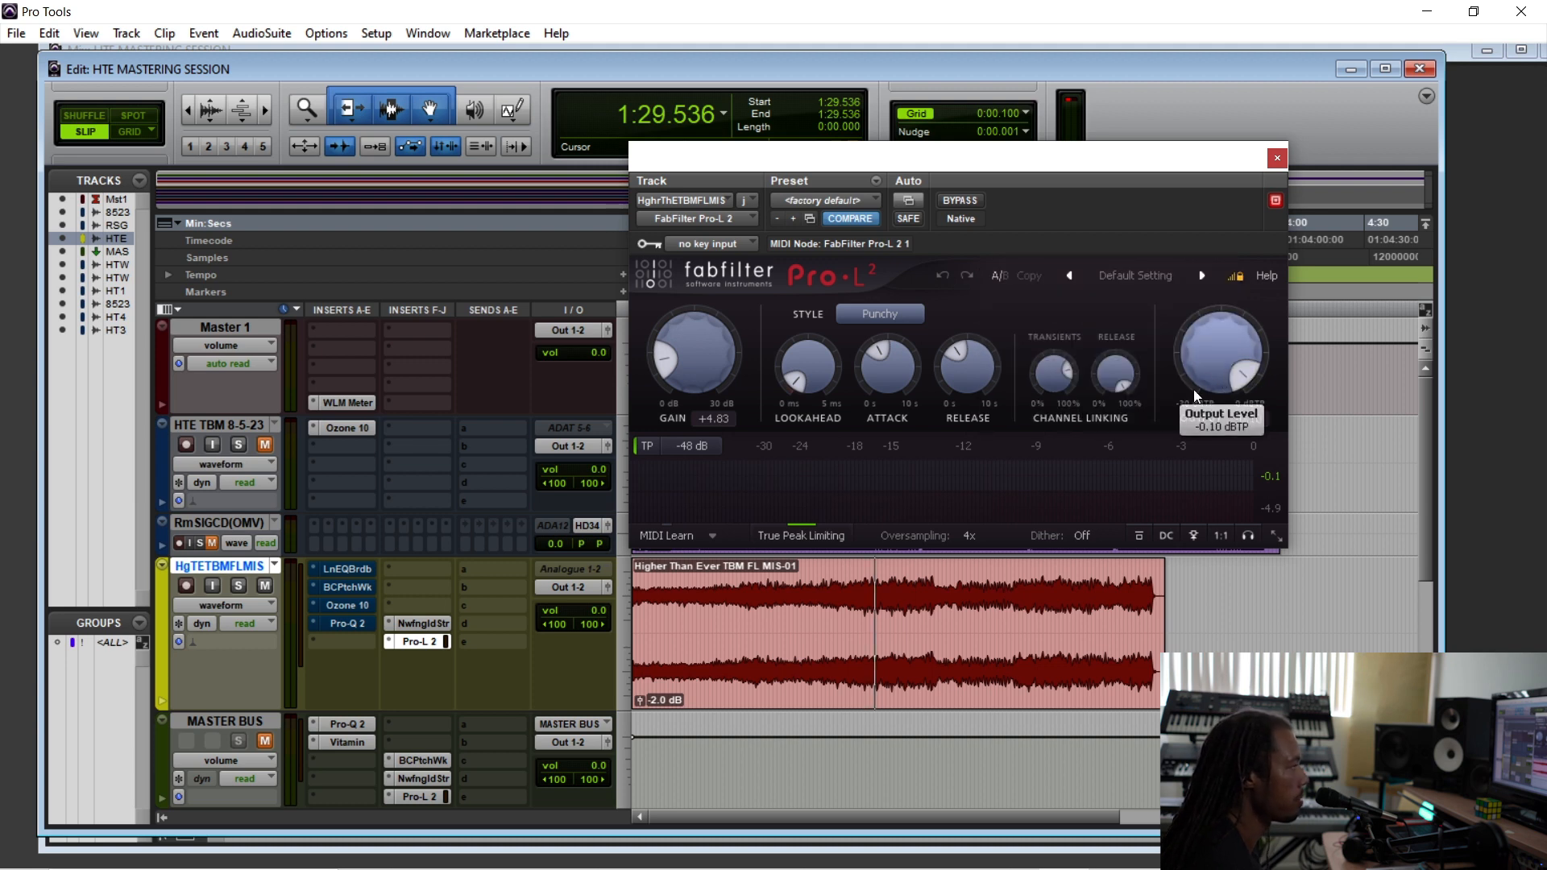
mouse_move(794, 375)
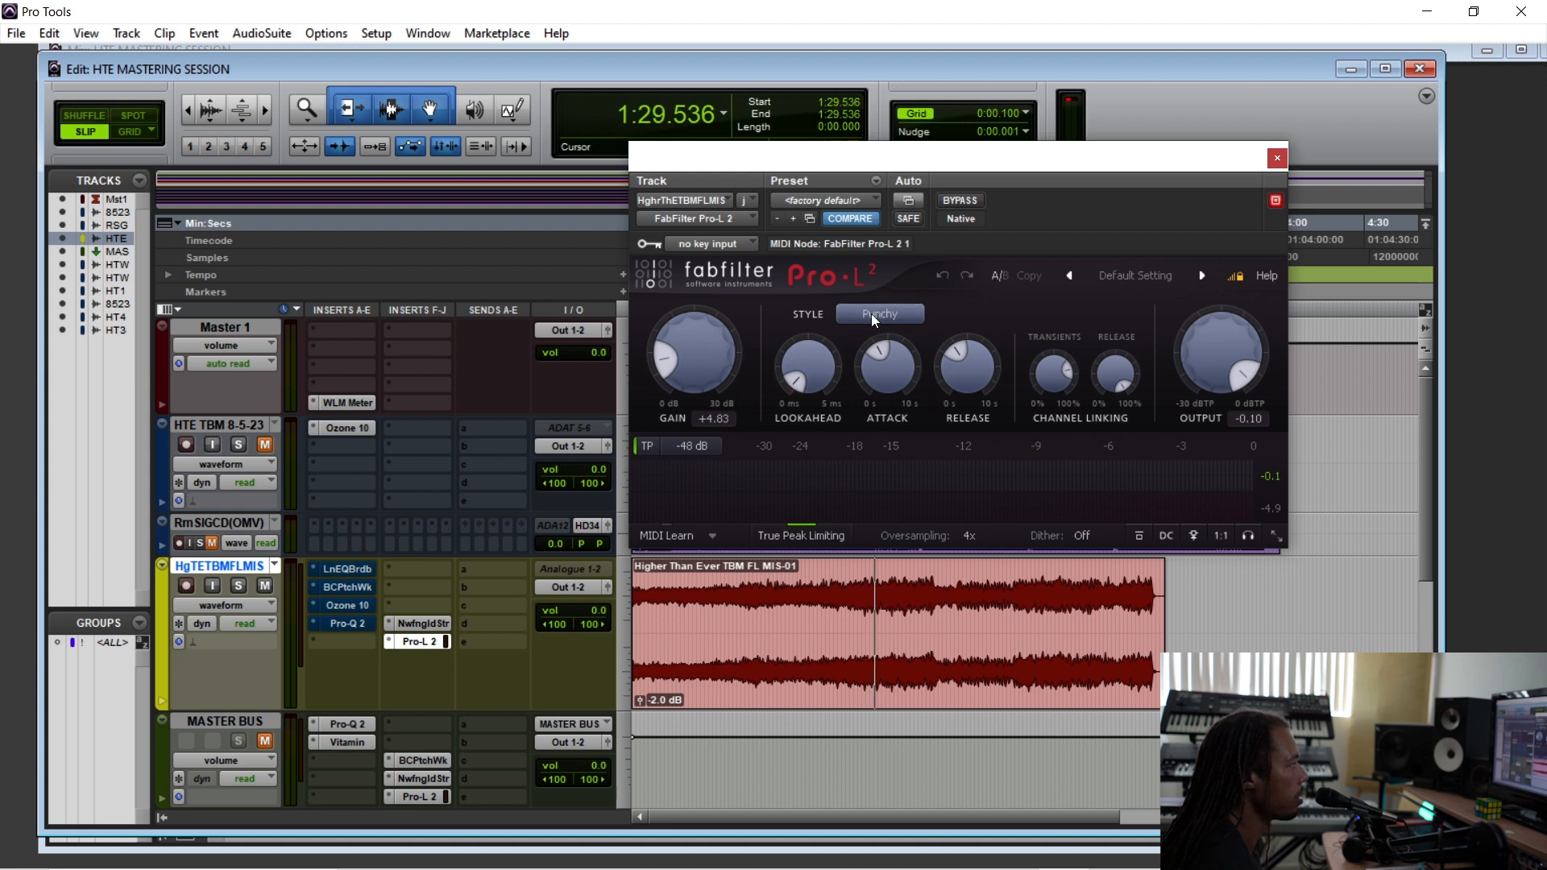
- Close the Pro-L 2 window and compare playback from about 1:28.8 with the track's Newfangled Saturate and Pro-L 2 inserts bypassed and active
left_click(1277, 158)
left_click(871, 564)
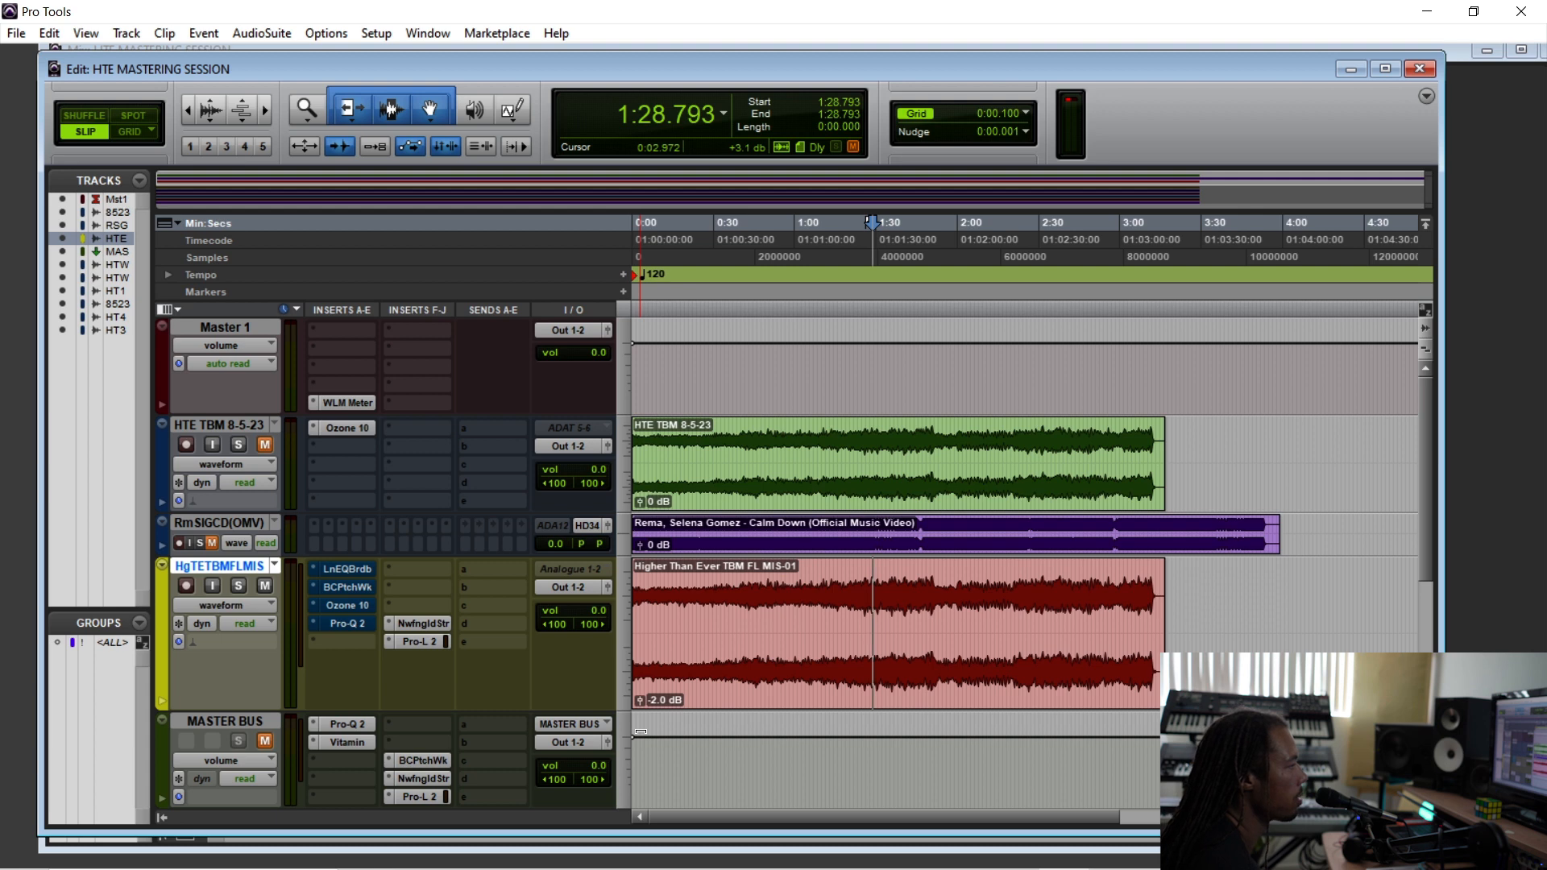
key("space")
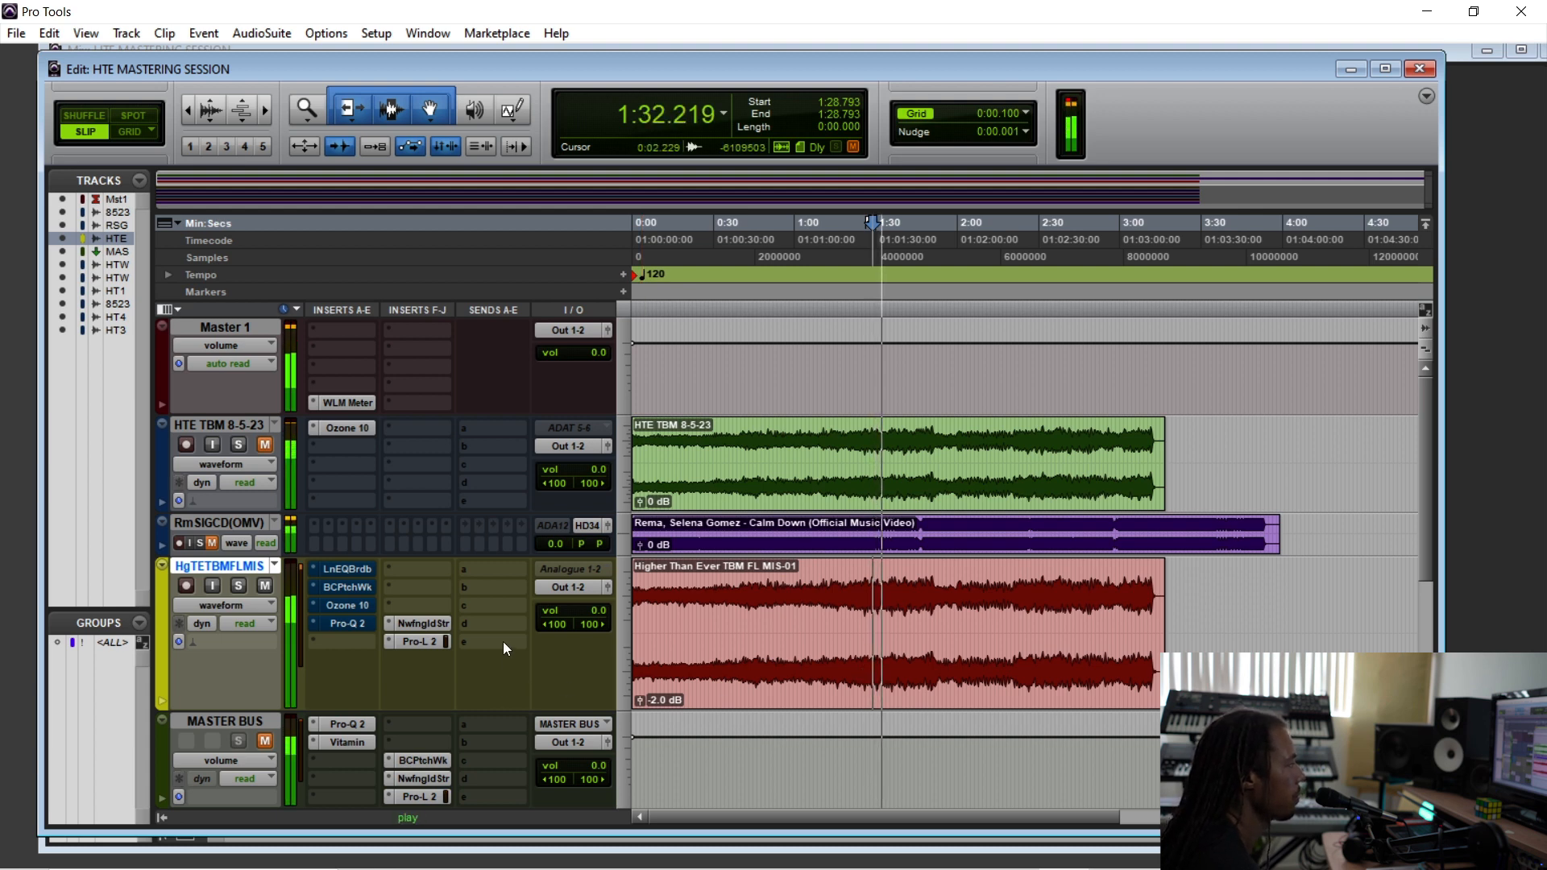
left_click(424, 623, "ctrl")
left_click(422, 637, "ctrl")
key("space")
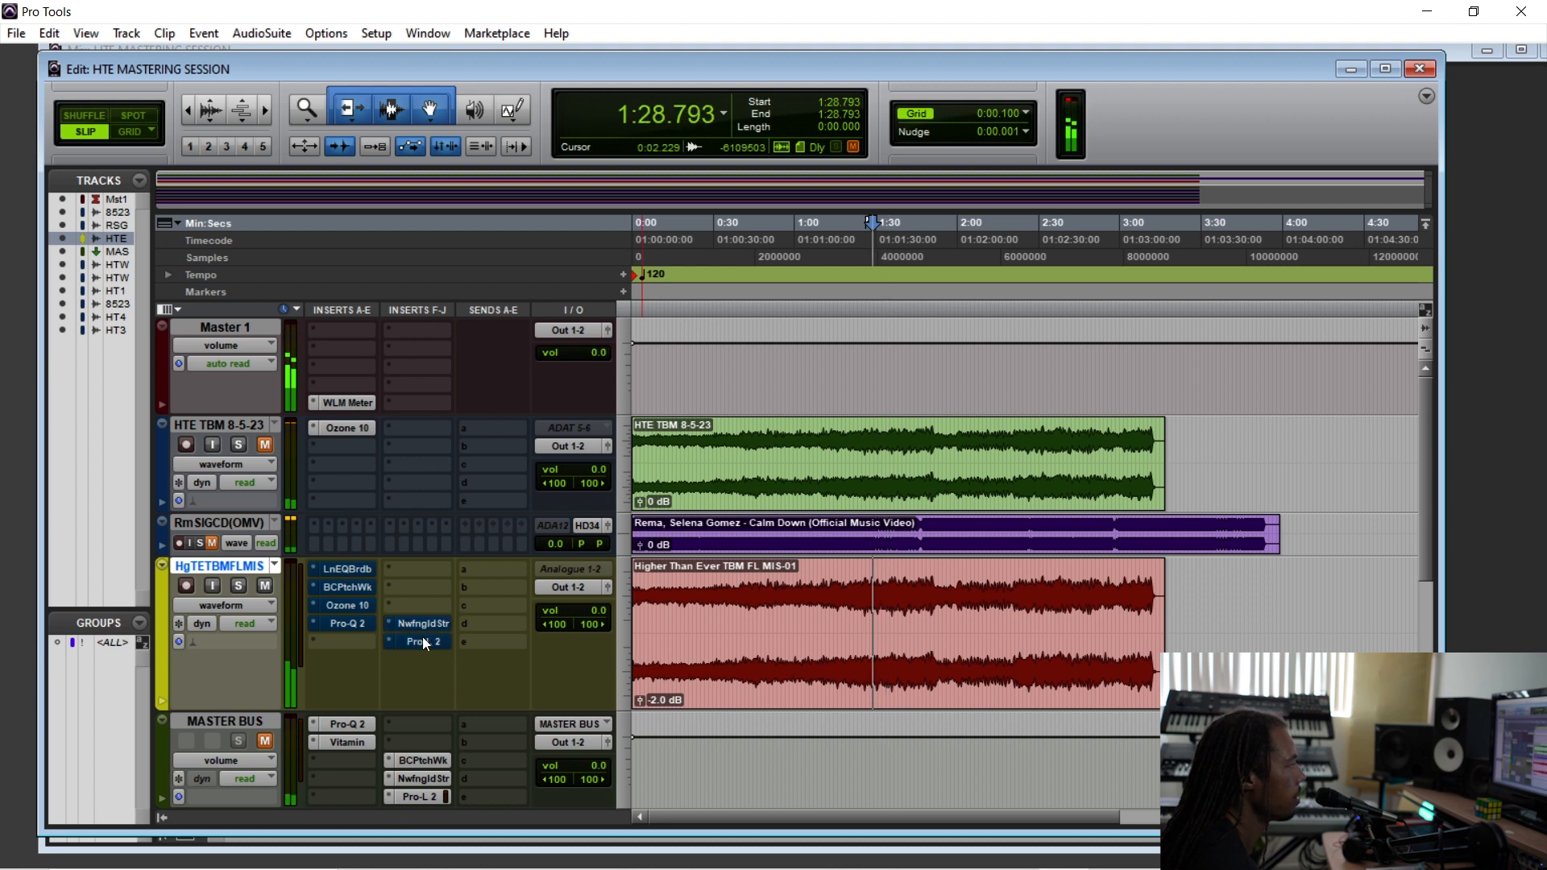
key("space")
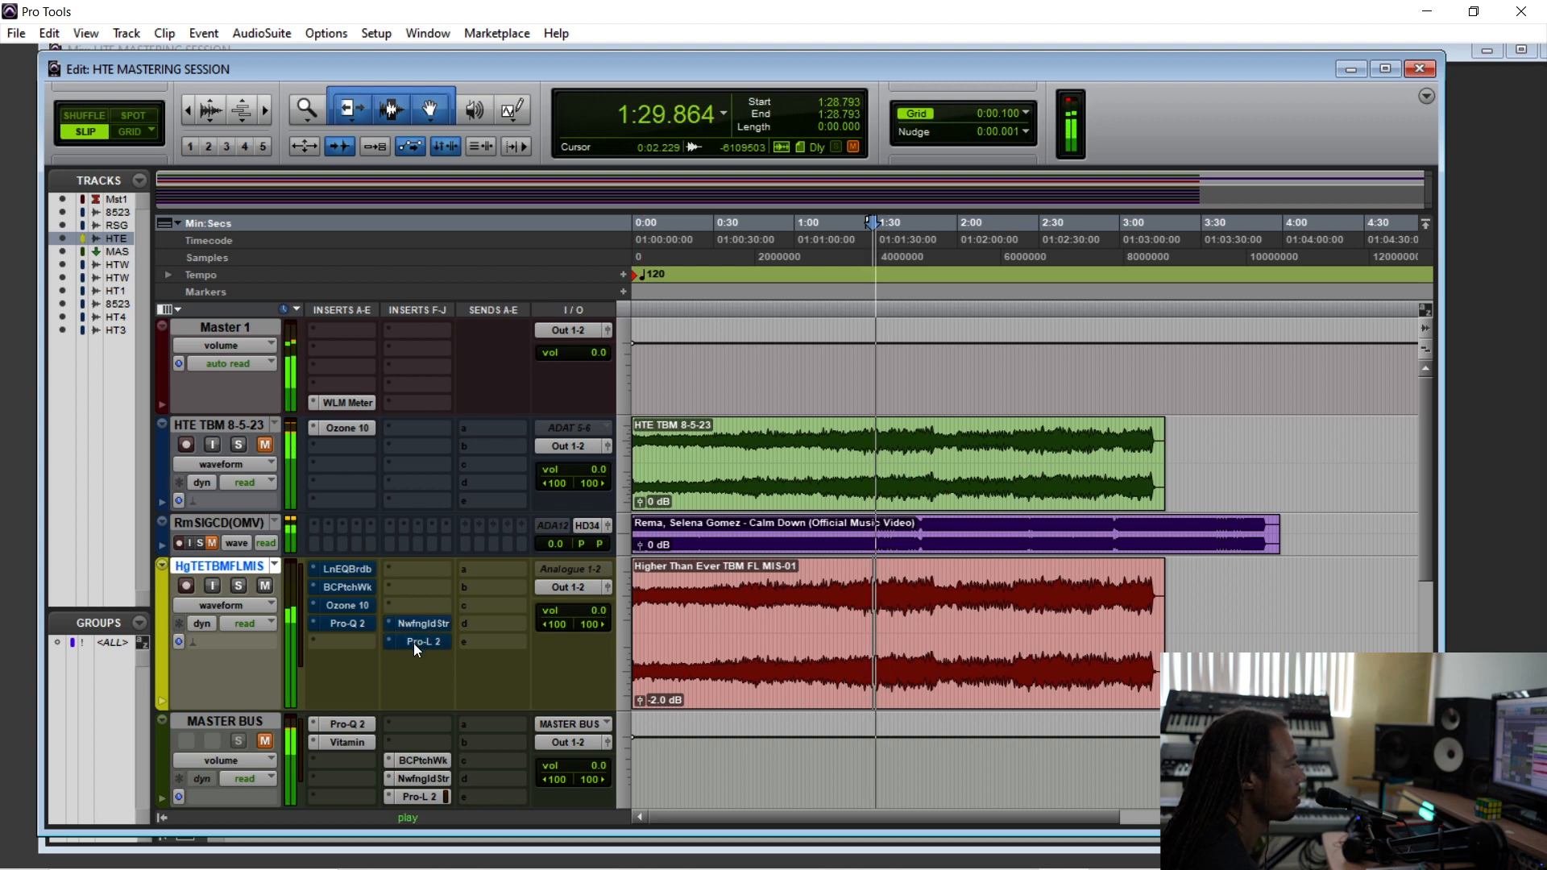
left_click(422, 625, "ctrl")
key("space")
left_click(423, 629, "ctrl")
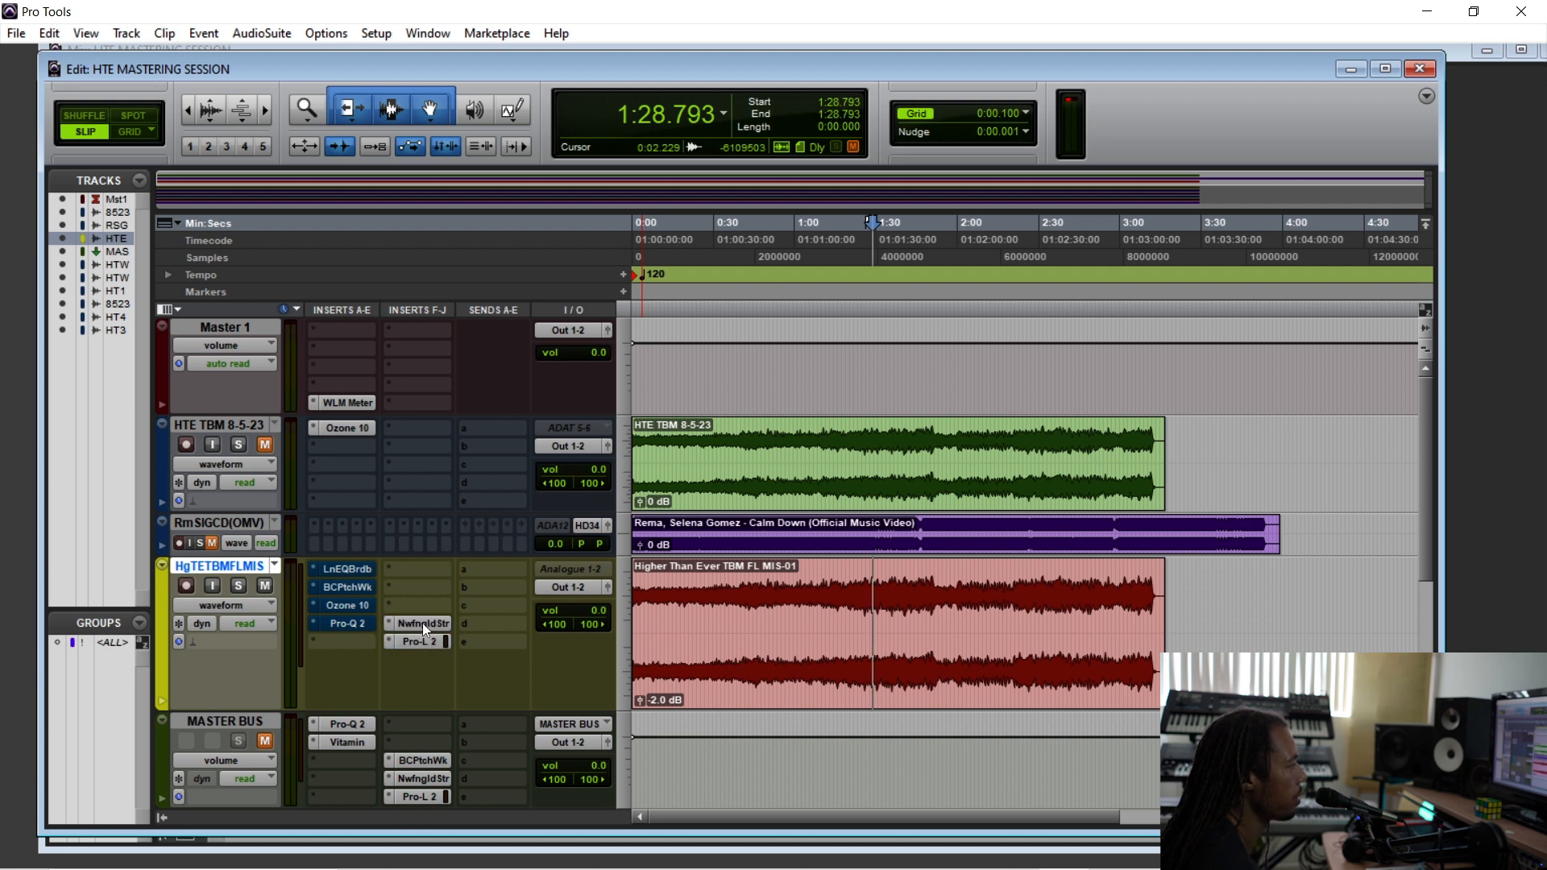
key("space")
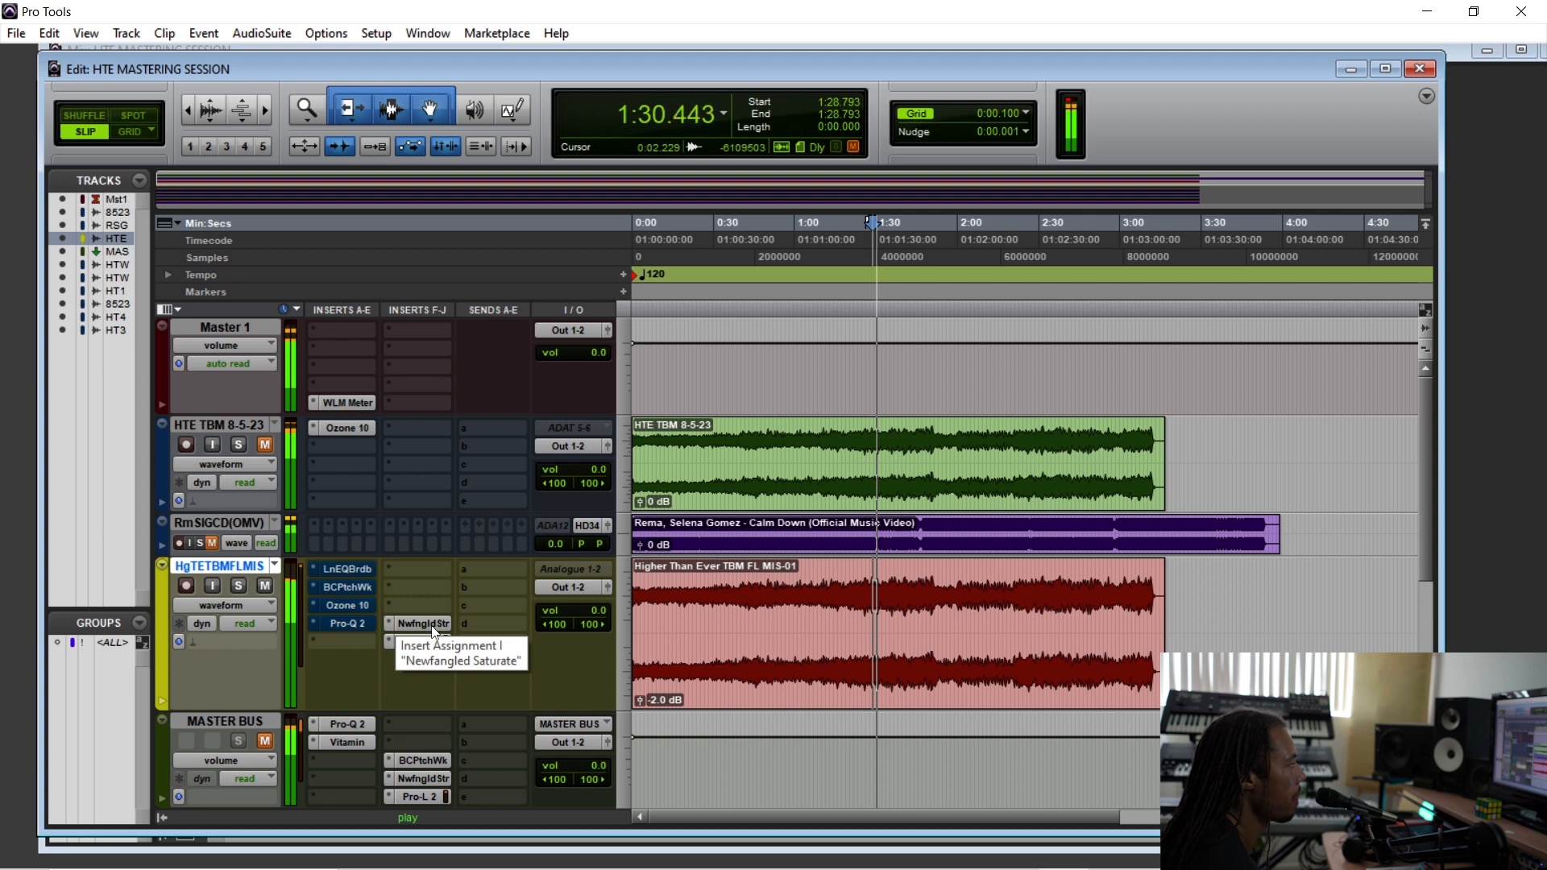
key("space")
- Activate the LinEQ Broadband insert on the HgTETBMFLMIS track and play the mix with its window open
left_click(359, 570)
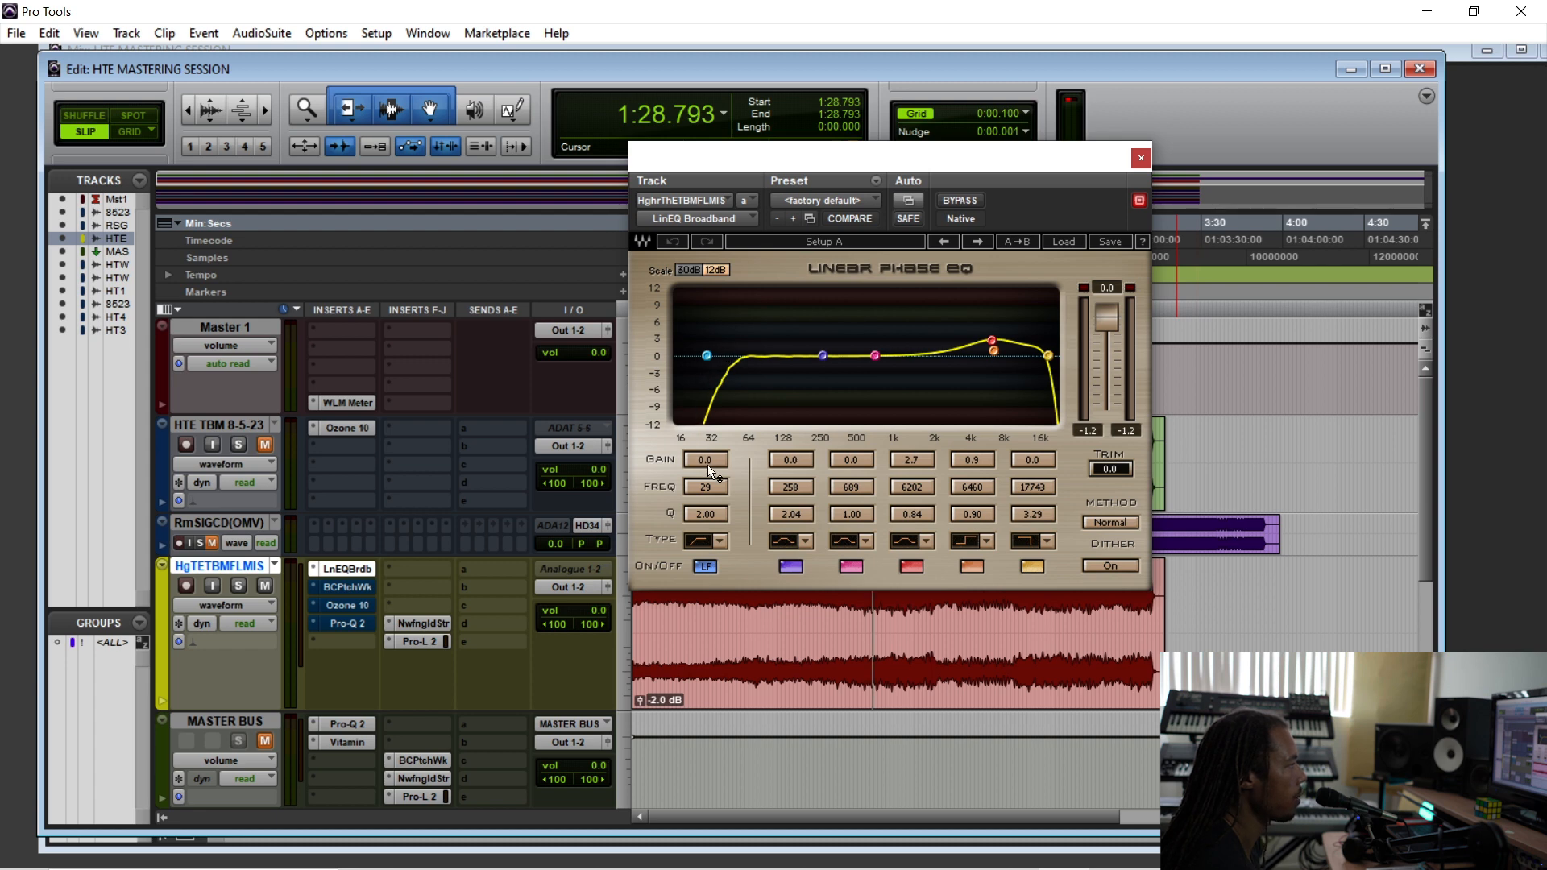
left_click_drag(984, 173, 1003, 158)
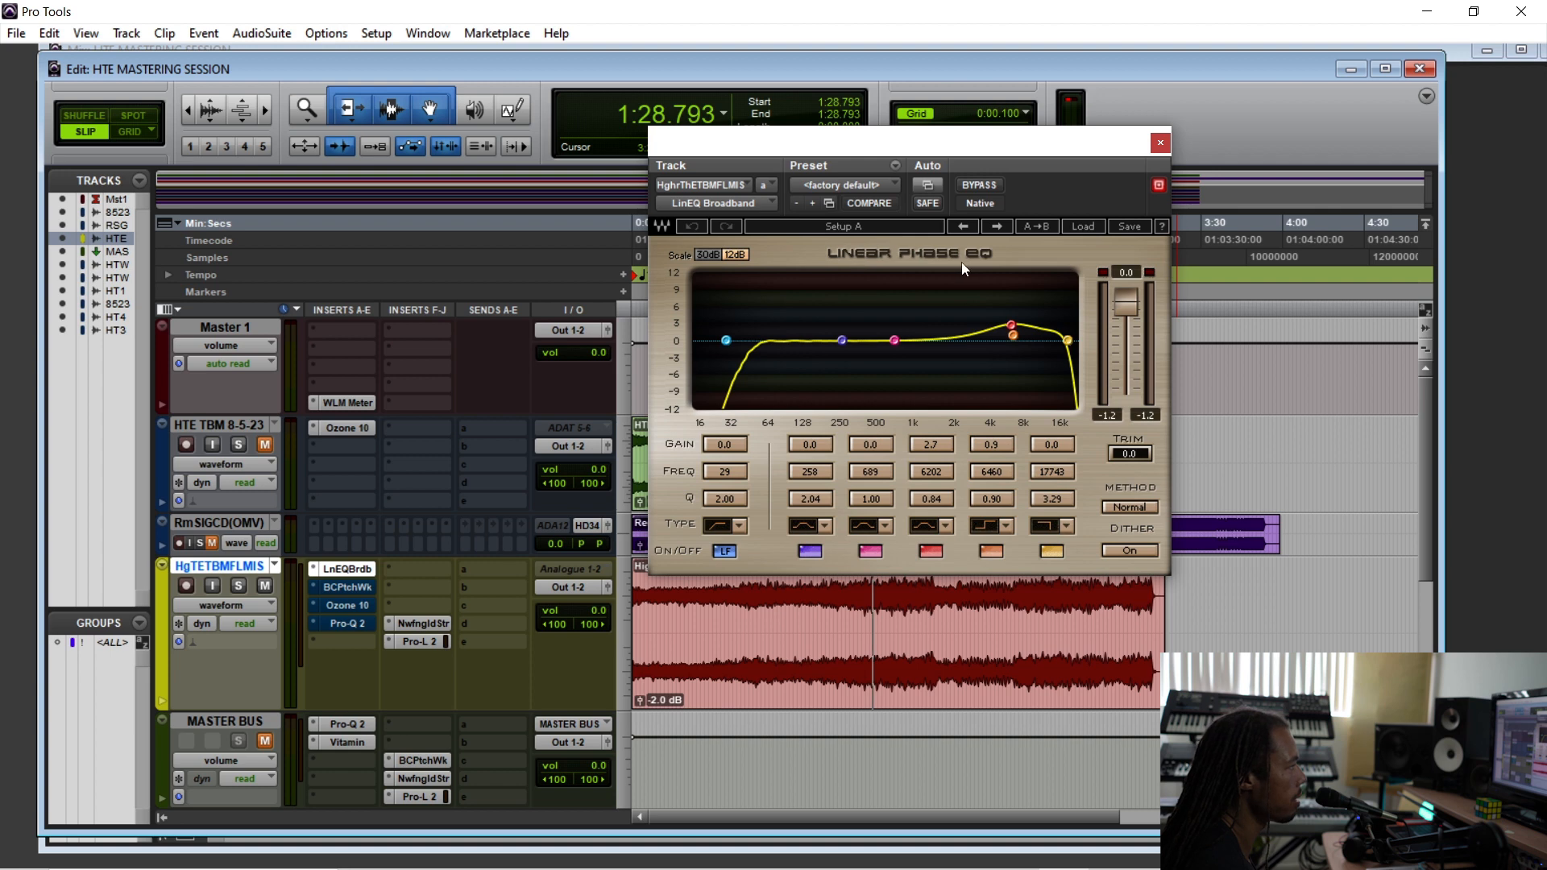
left_click_drag(985, 158, 1168, 112)
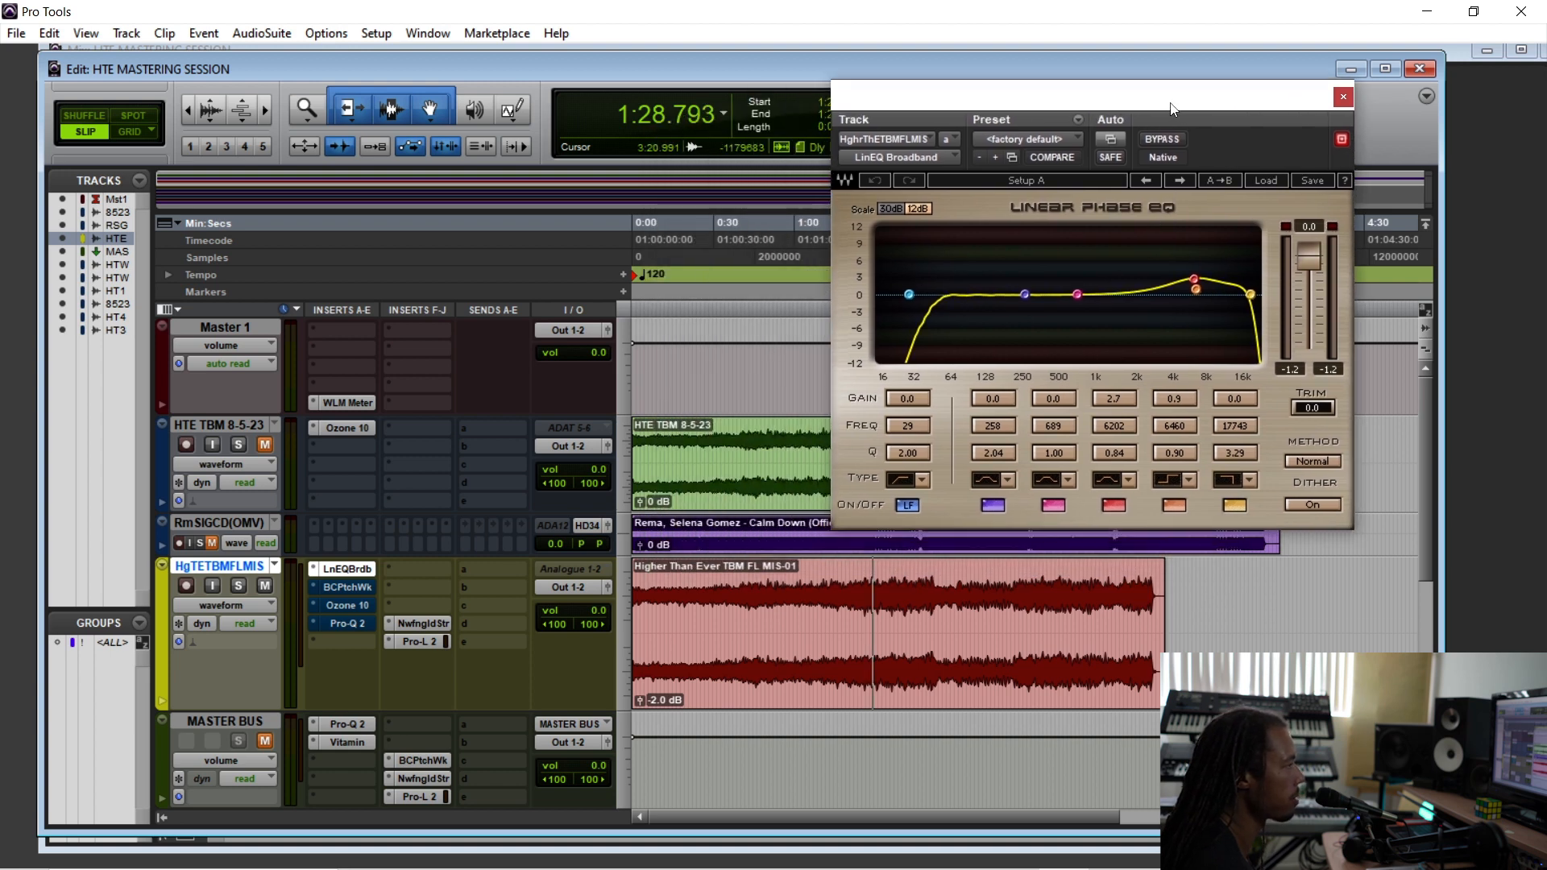
left_click(870, 583)
key("space")
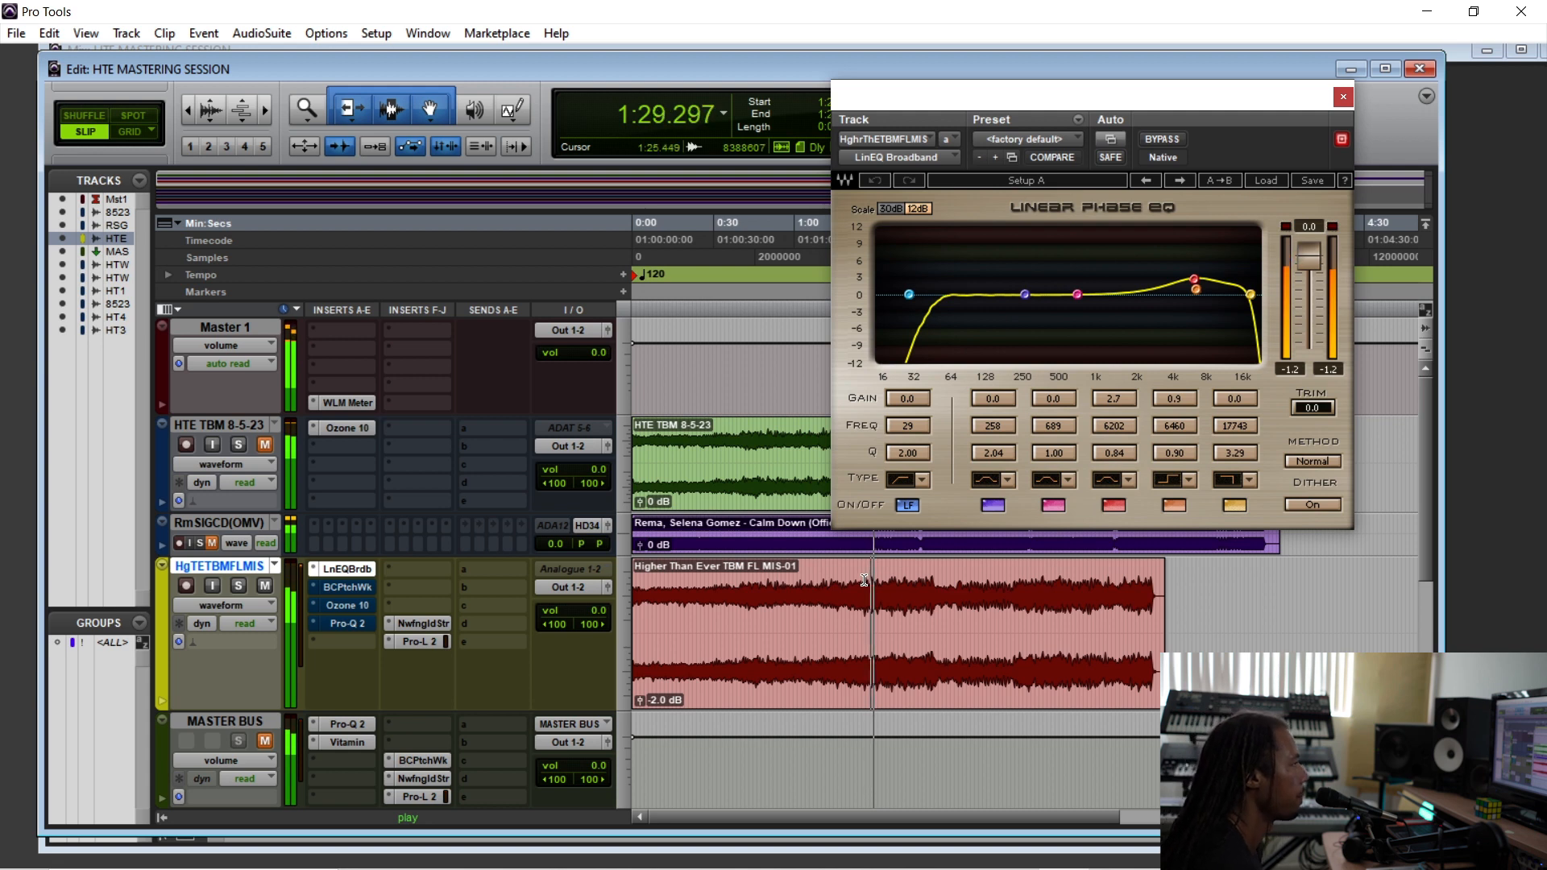
- Compare playback from about 1:27.3 with LinEQ Broadband bypassed and active, and close its window
left_click(1170, 137)
key("space")
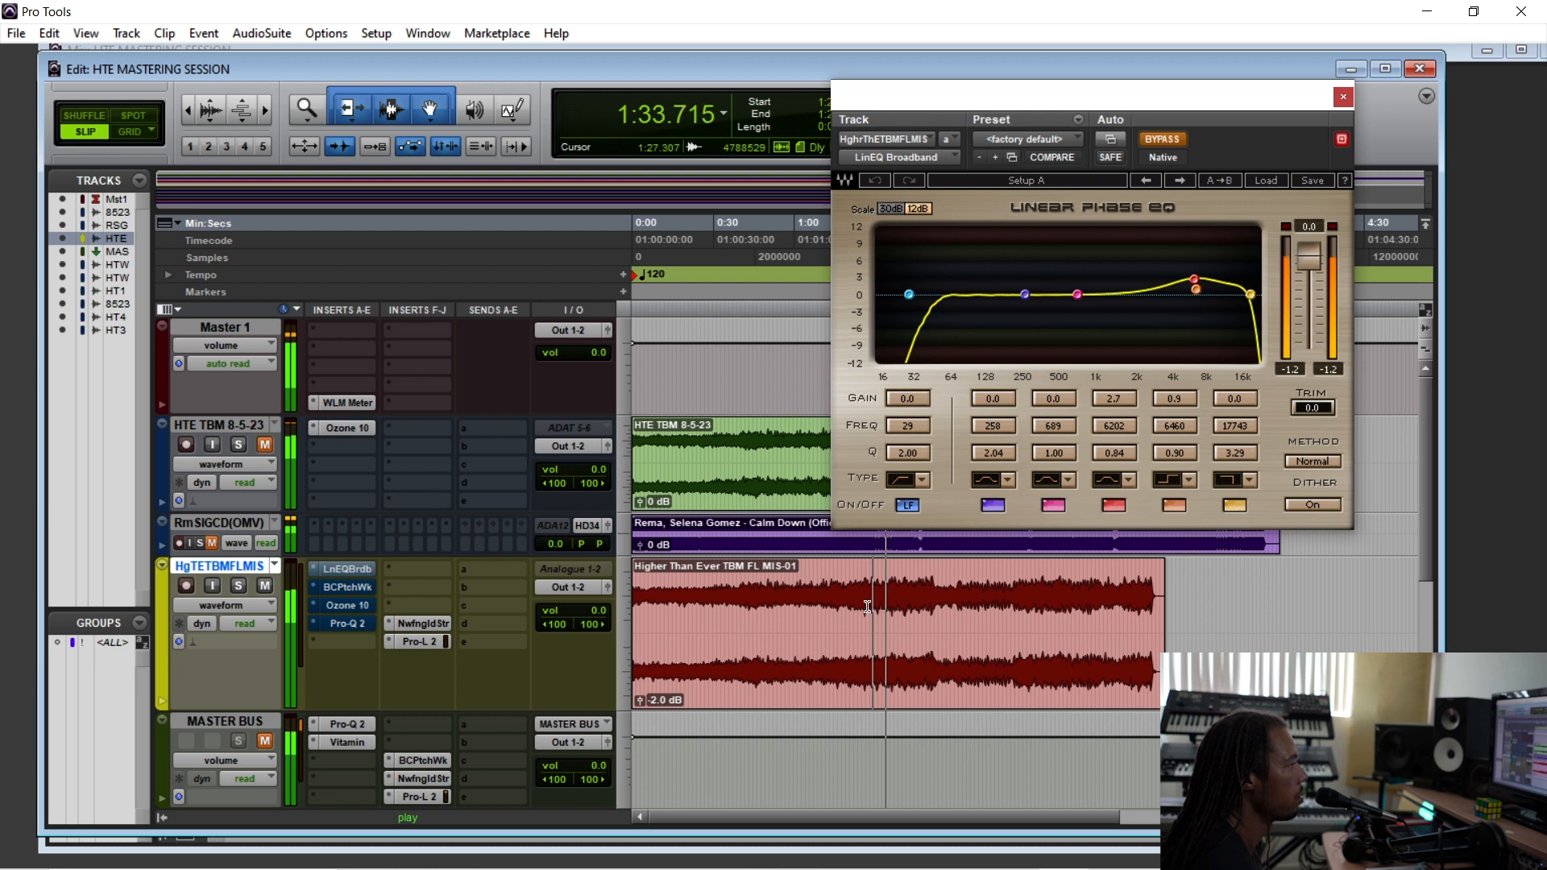
key("space")
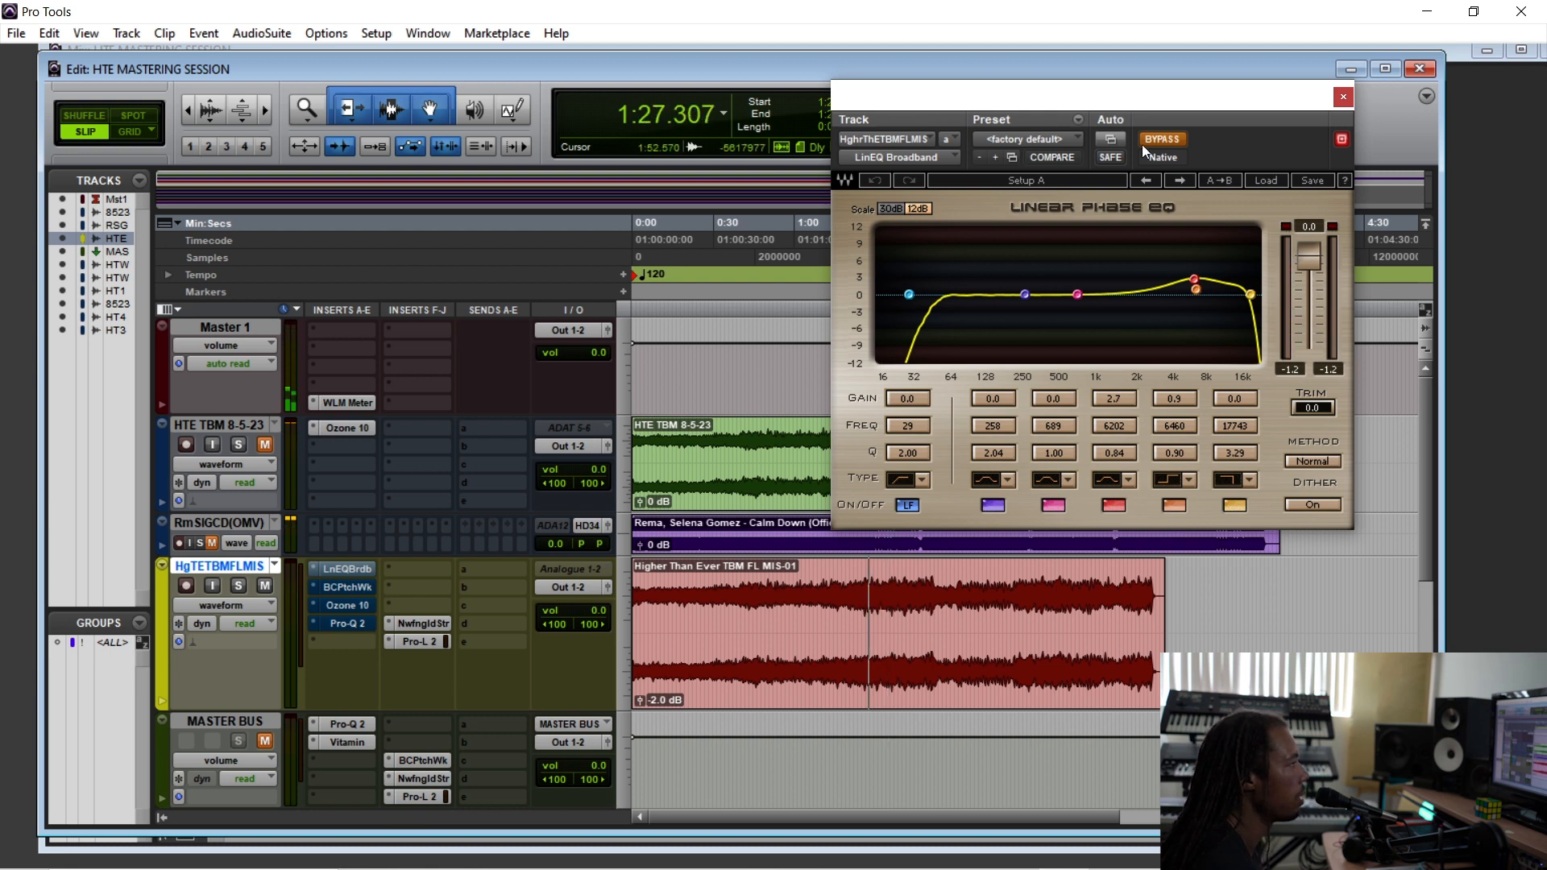
left_click(1160, 139)
key("space")
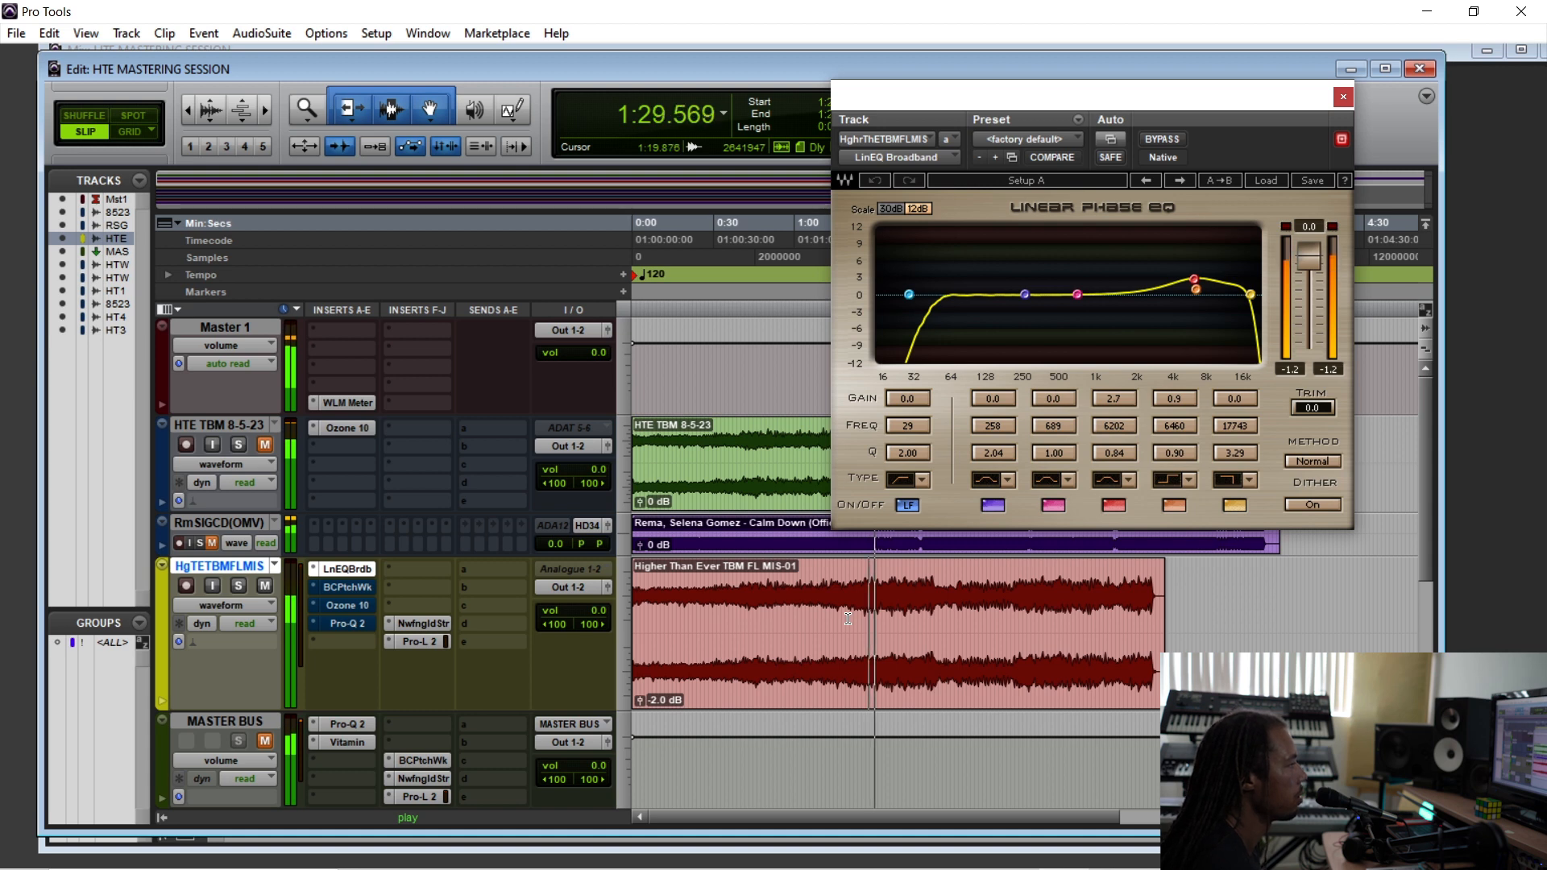
key("space")
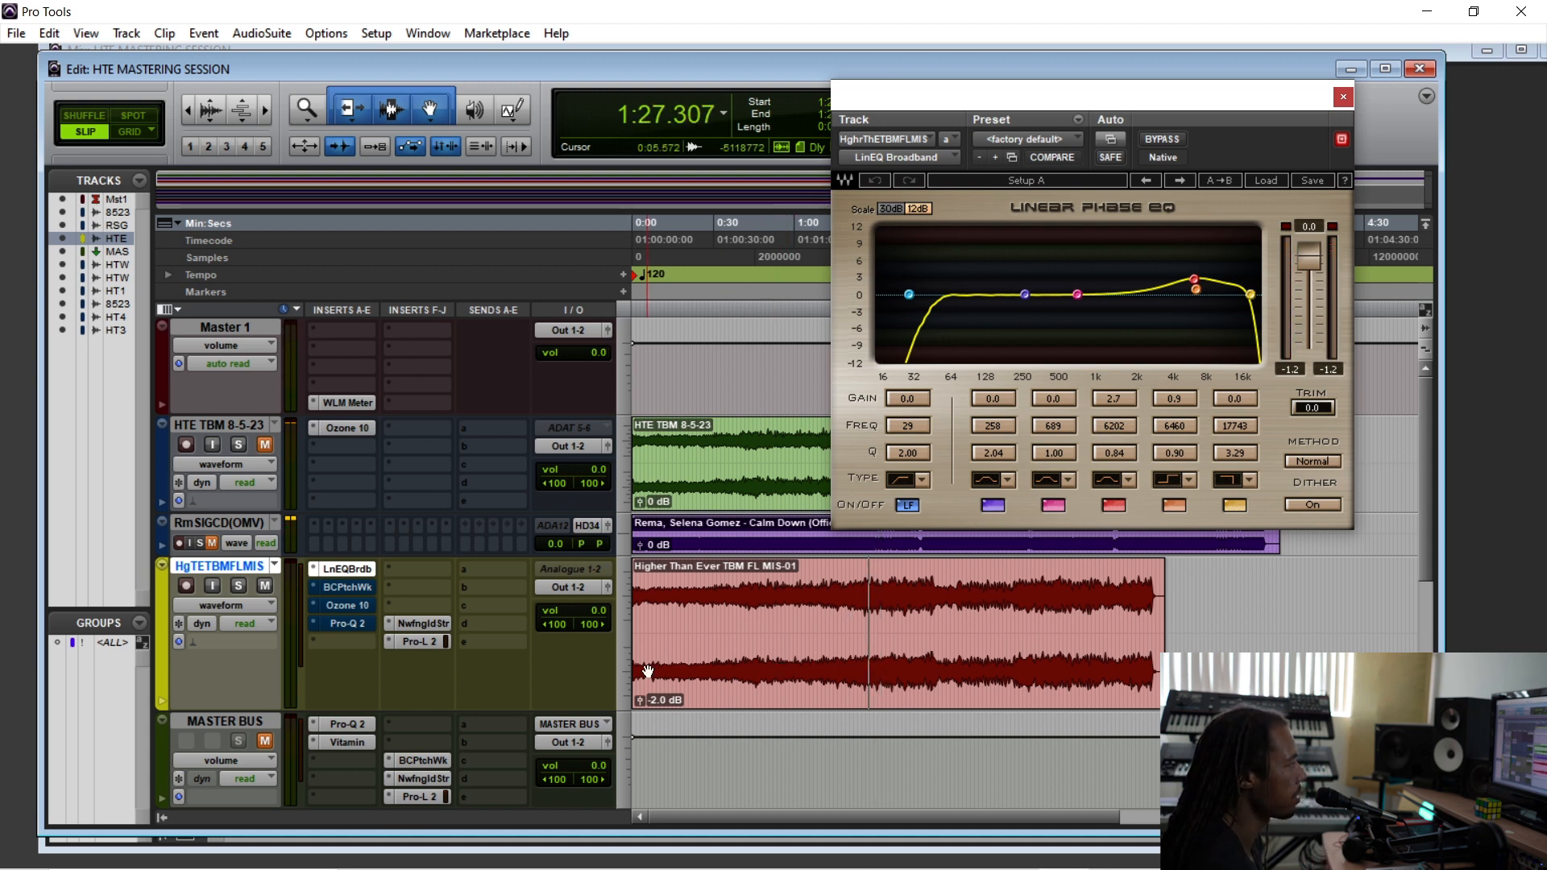
left_click_drag(1116, 101, 1071, 114)
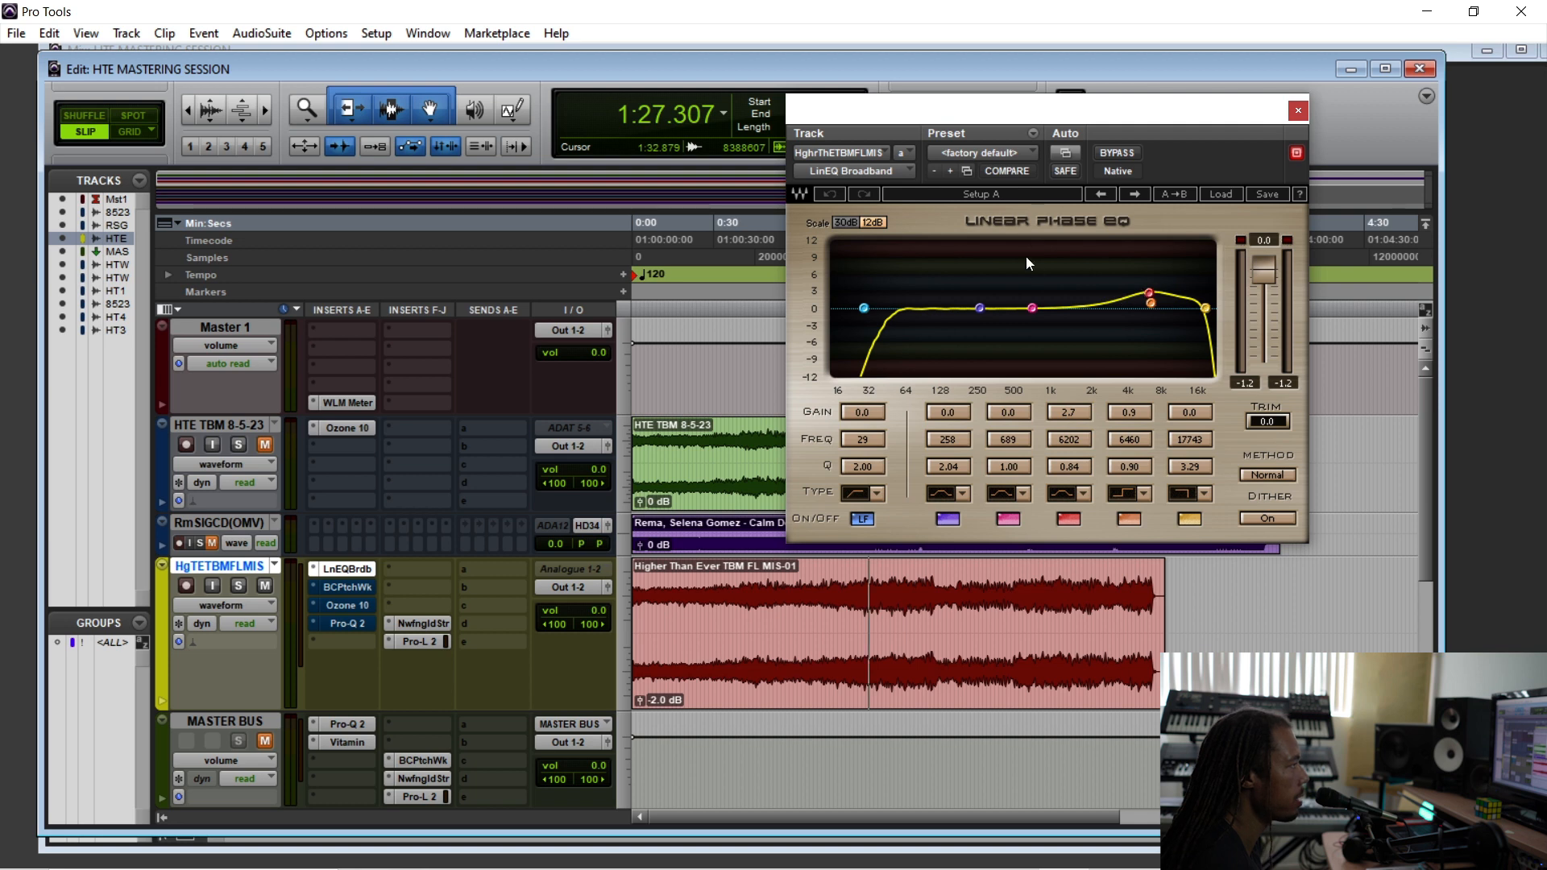
left_click(1298, 110)
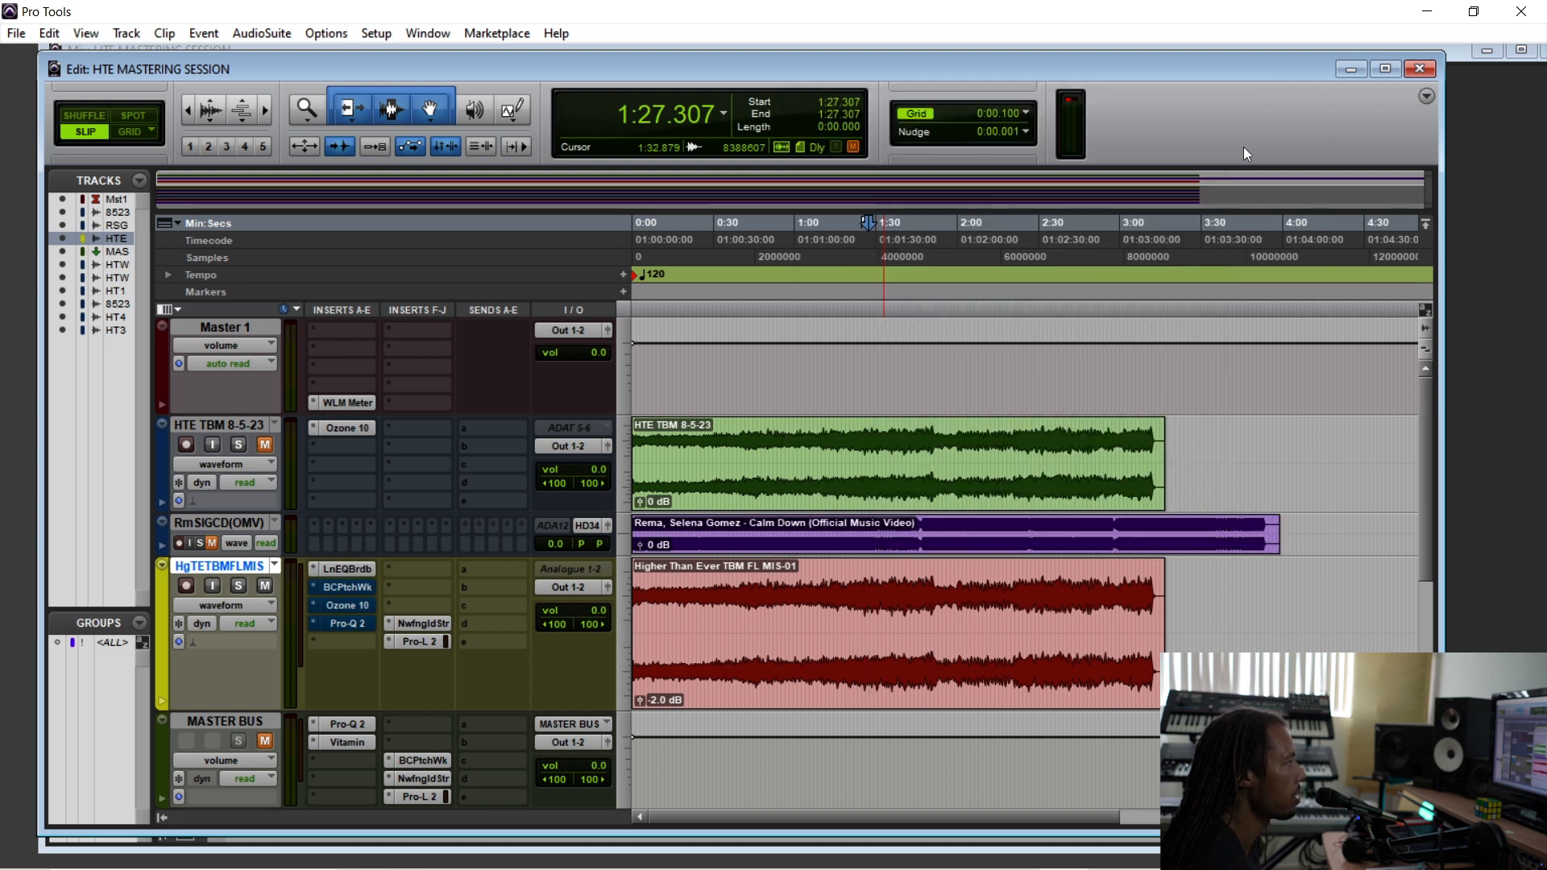
- Activate the Blue Cat's PatchWork insert on the HgTETBMFLMIS track and open the bx_saturator hosted in its second Pre slot
left_click(348, 588, "ctrl")
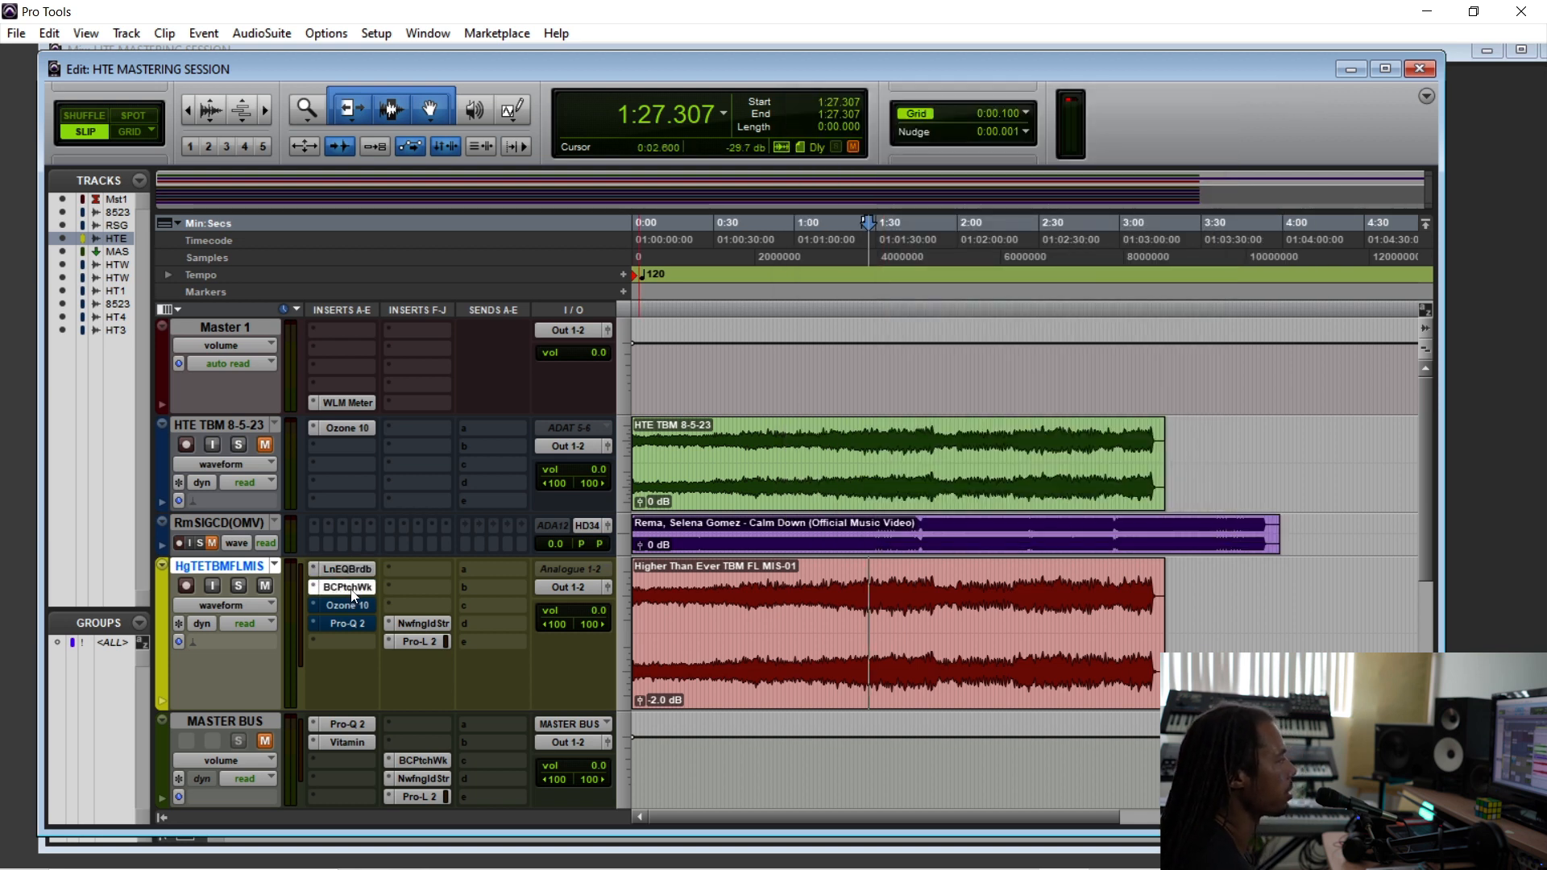
right_click(917, 365)
left_click(975, 394)
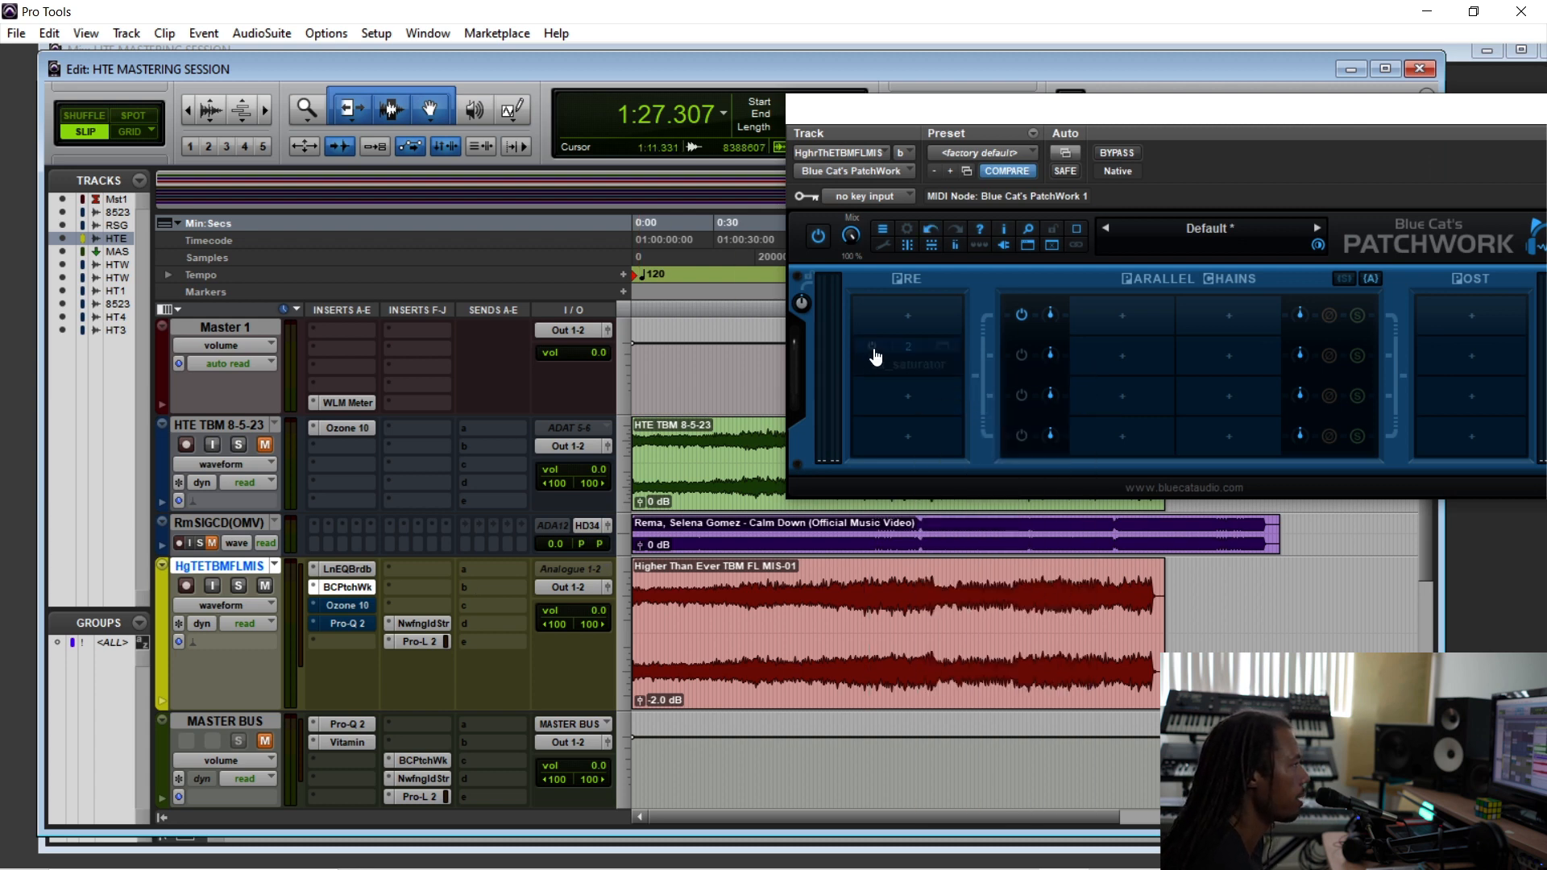
right_click(897, 365)
left_click(960, 379)
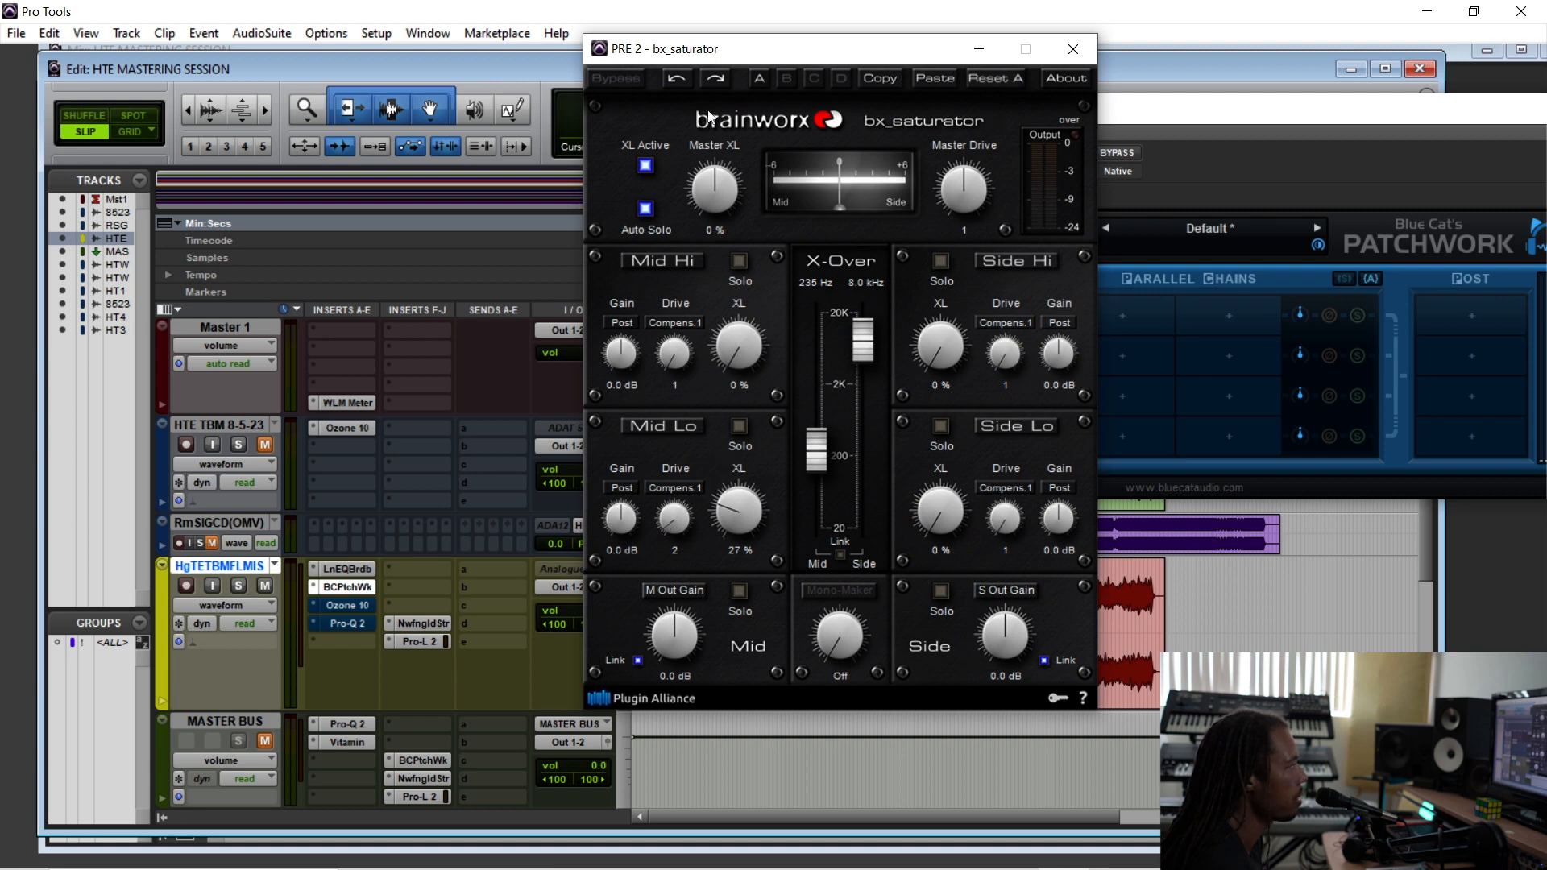
- Move the bx_saturator and PatchWork windows clear of the clip's middle and play the mix from about 1:26.9
left_click_drag(1174, 123, 1347, 123)
left_click_drag(875, 58, 690, 68)
left_click_drag(1033, 120, 1150, 128)
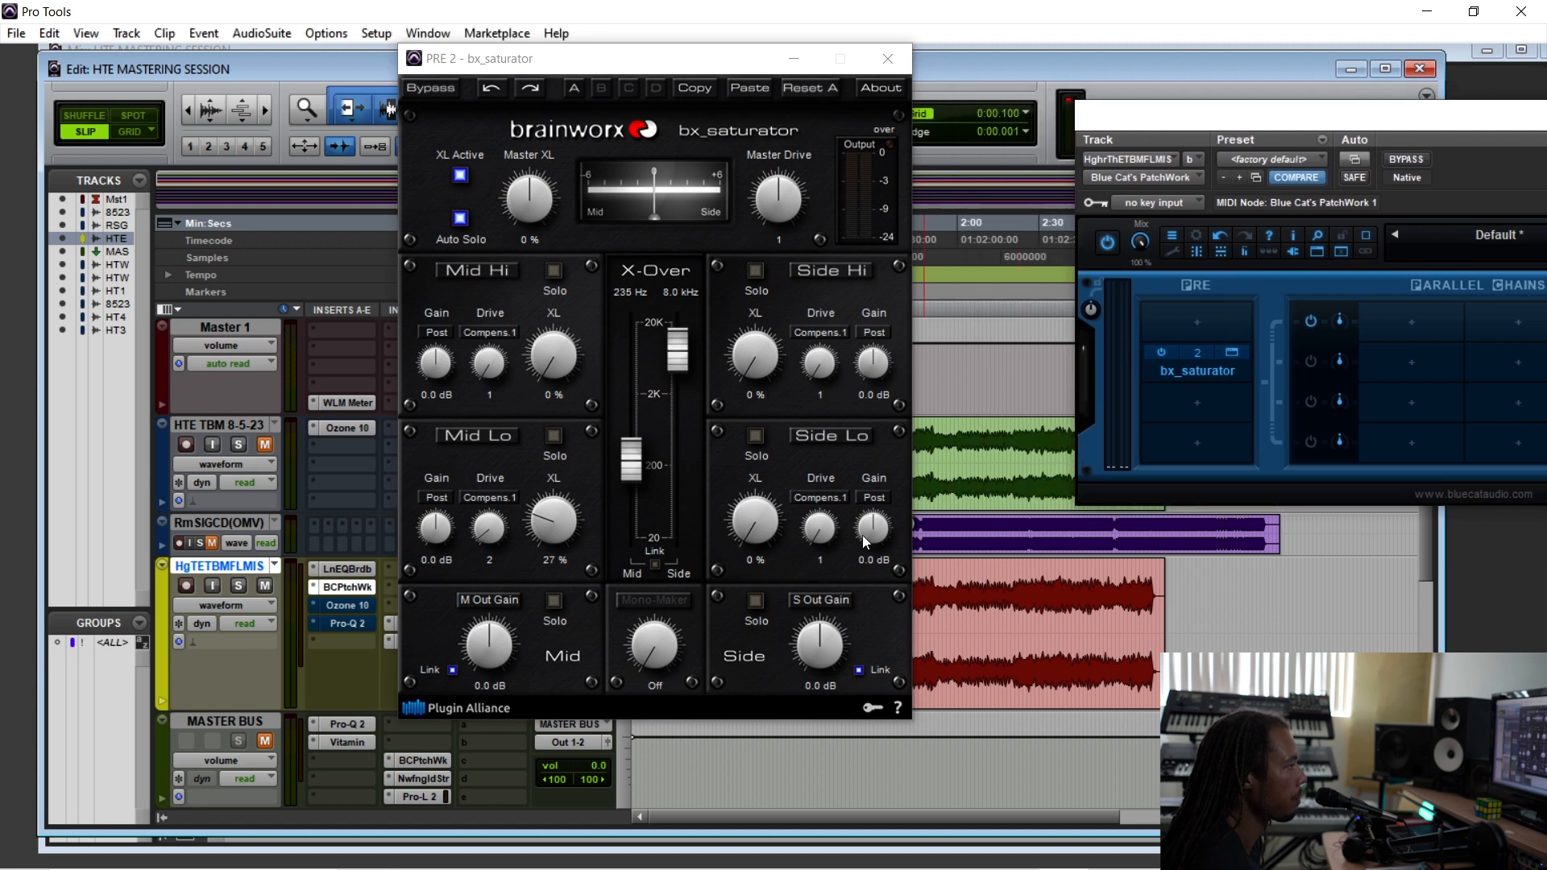
left_click_drag(564, 58, 456, 82)
left_click(872, 579)
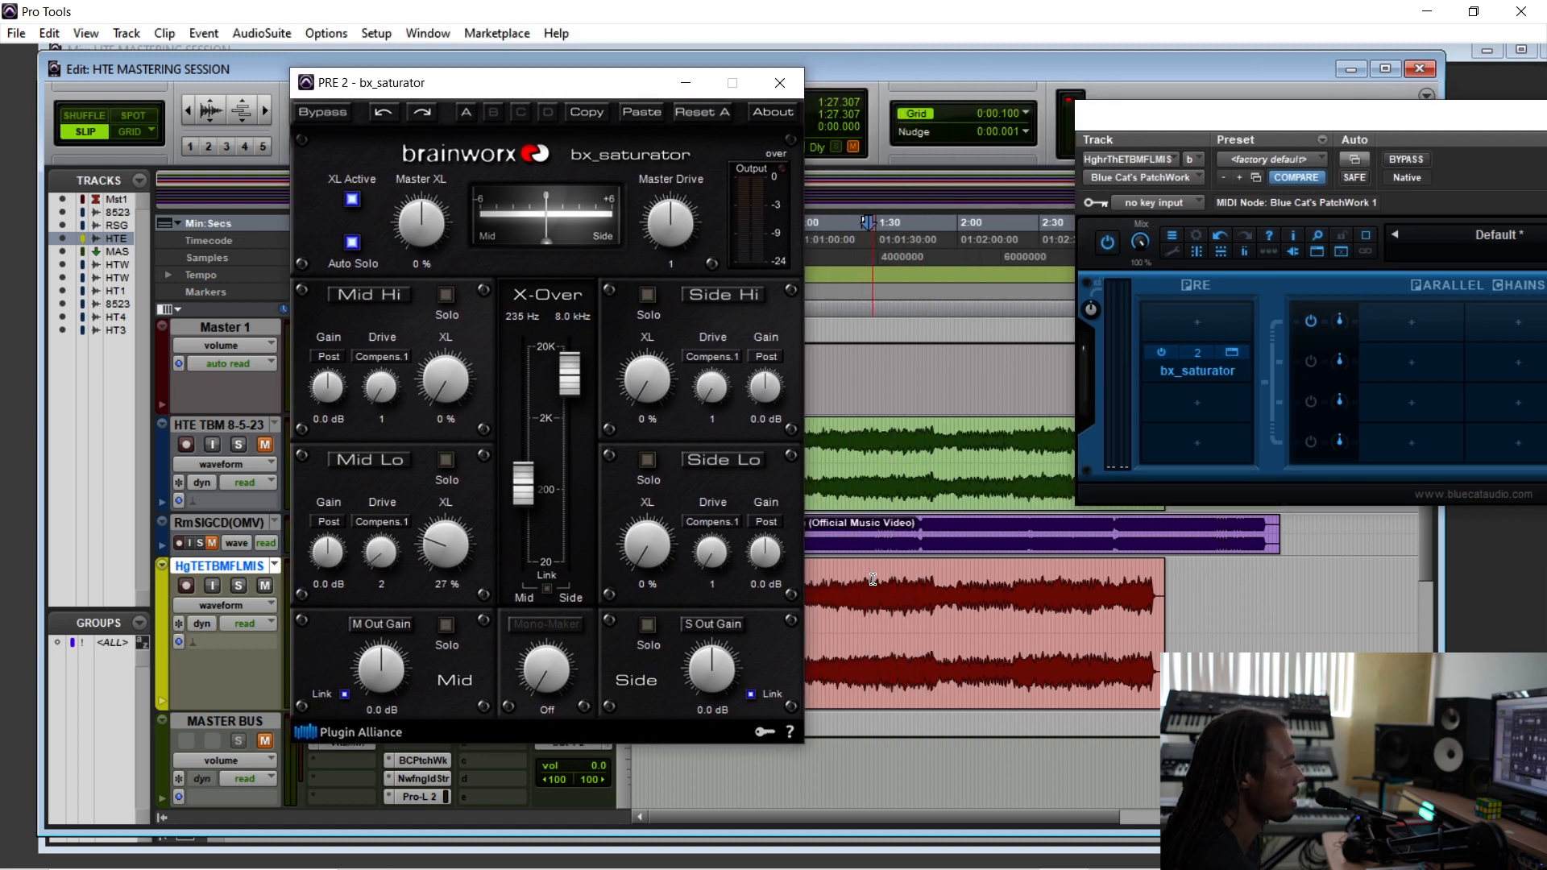
key("space")
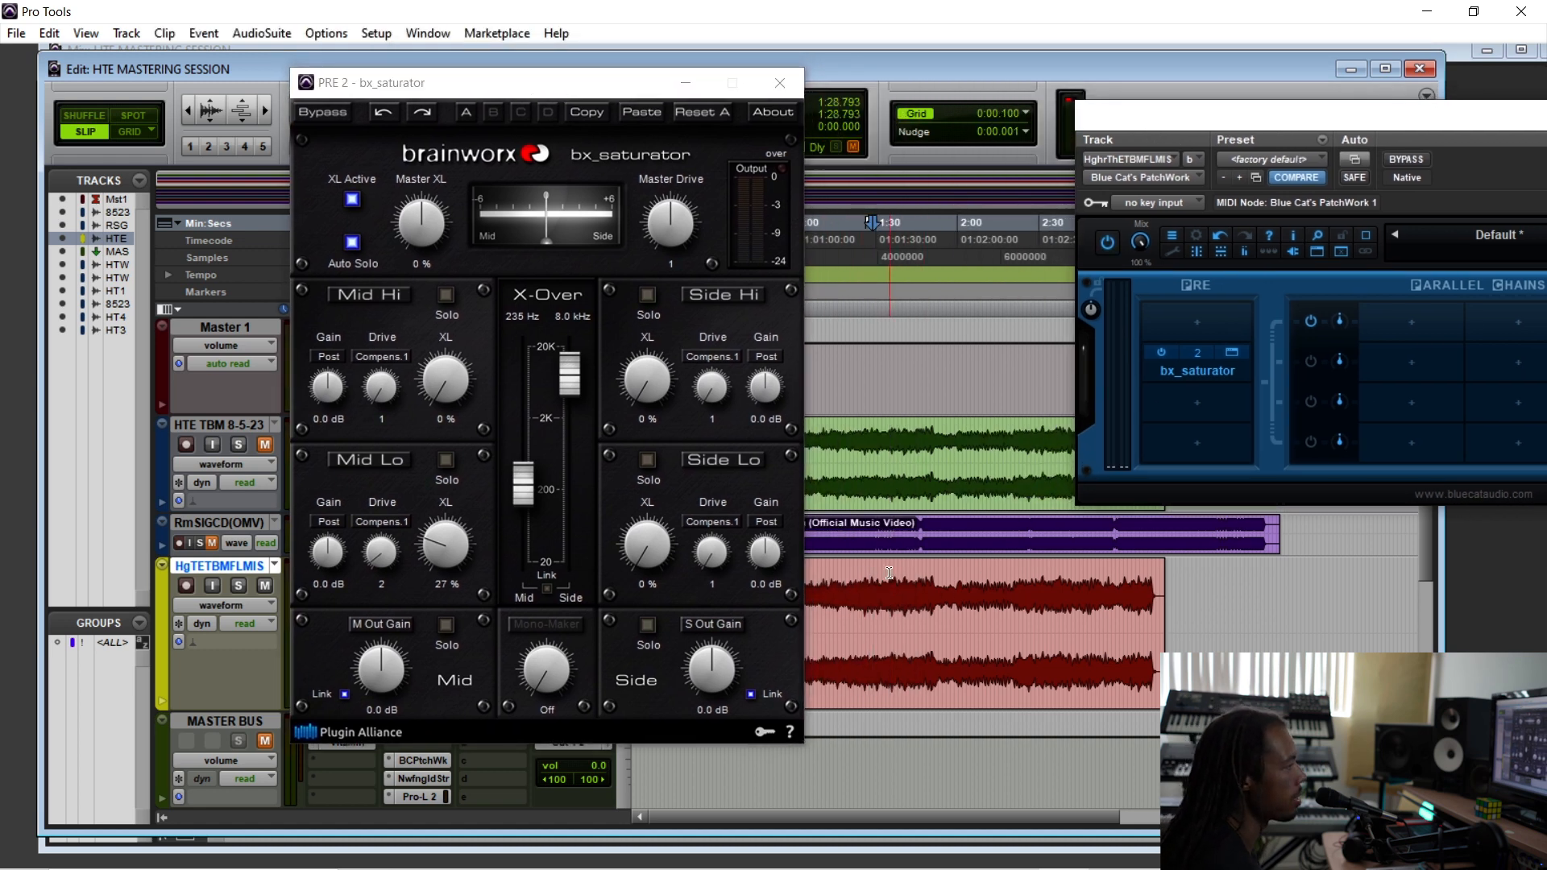
key("space")
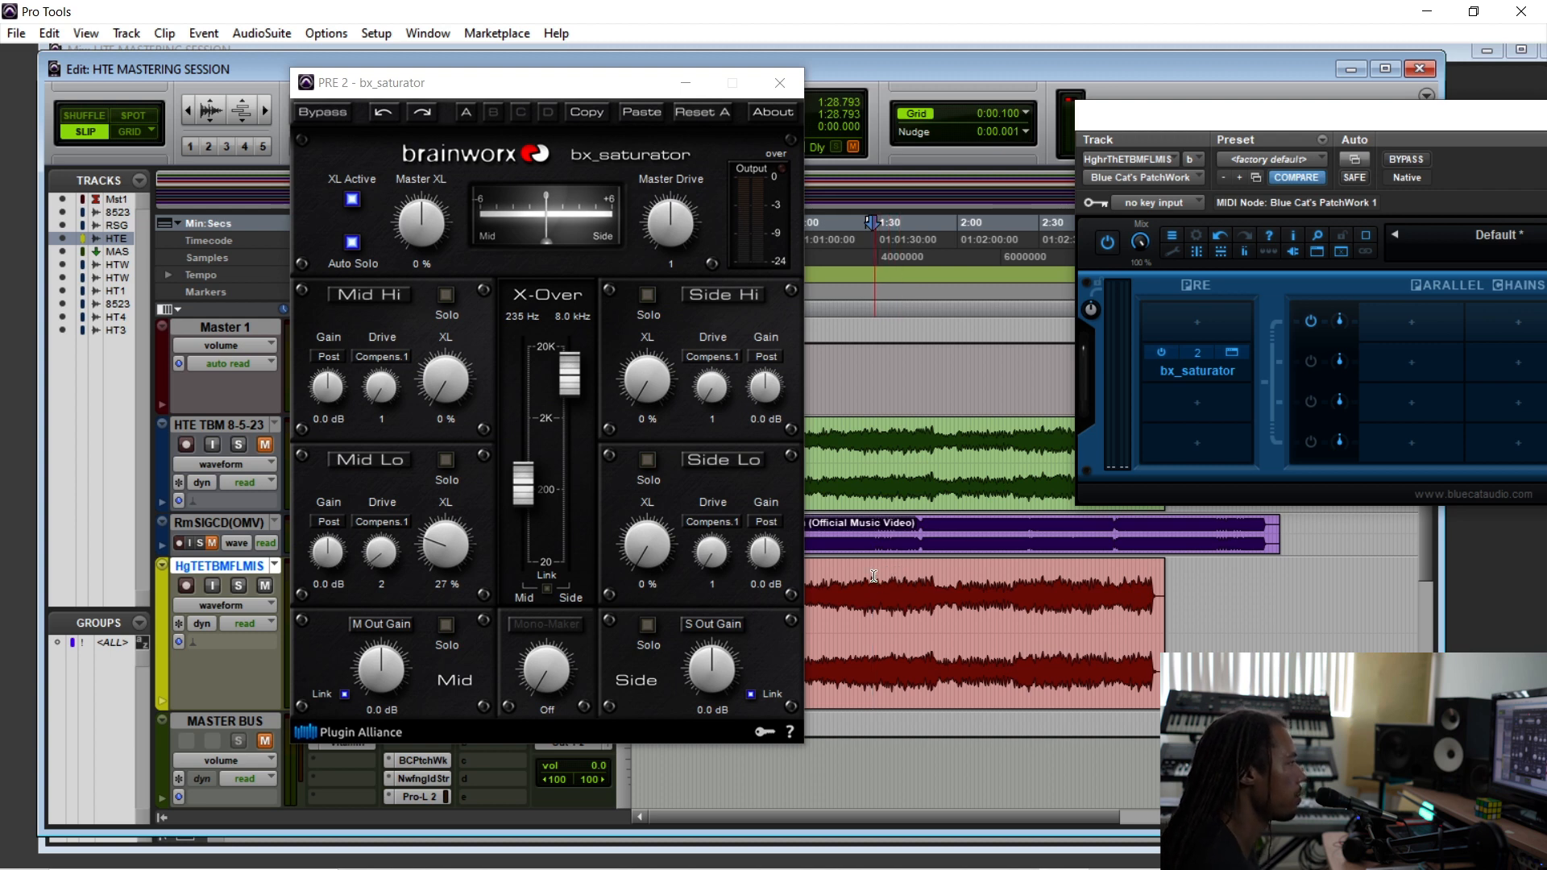
left_click(867, 581)
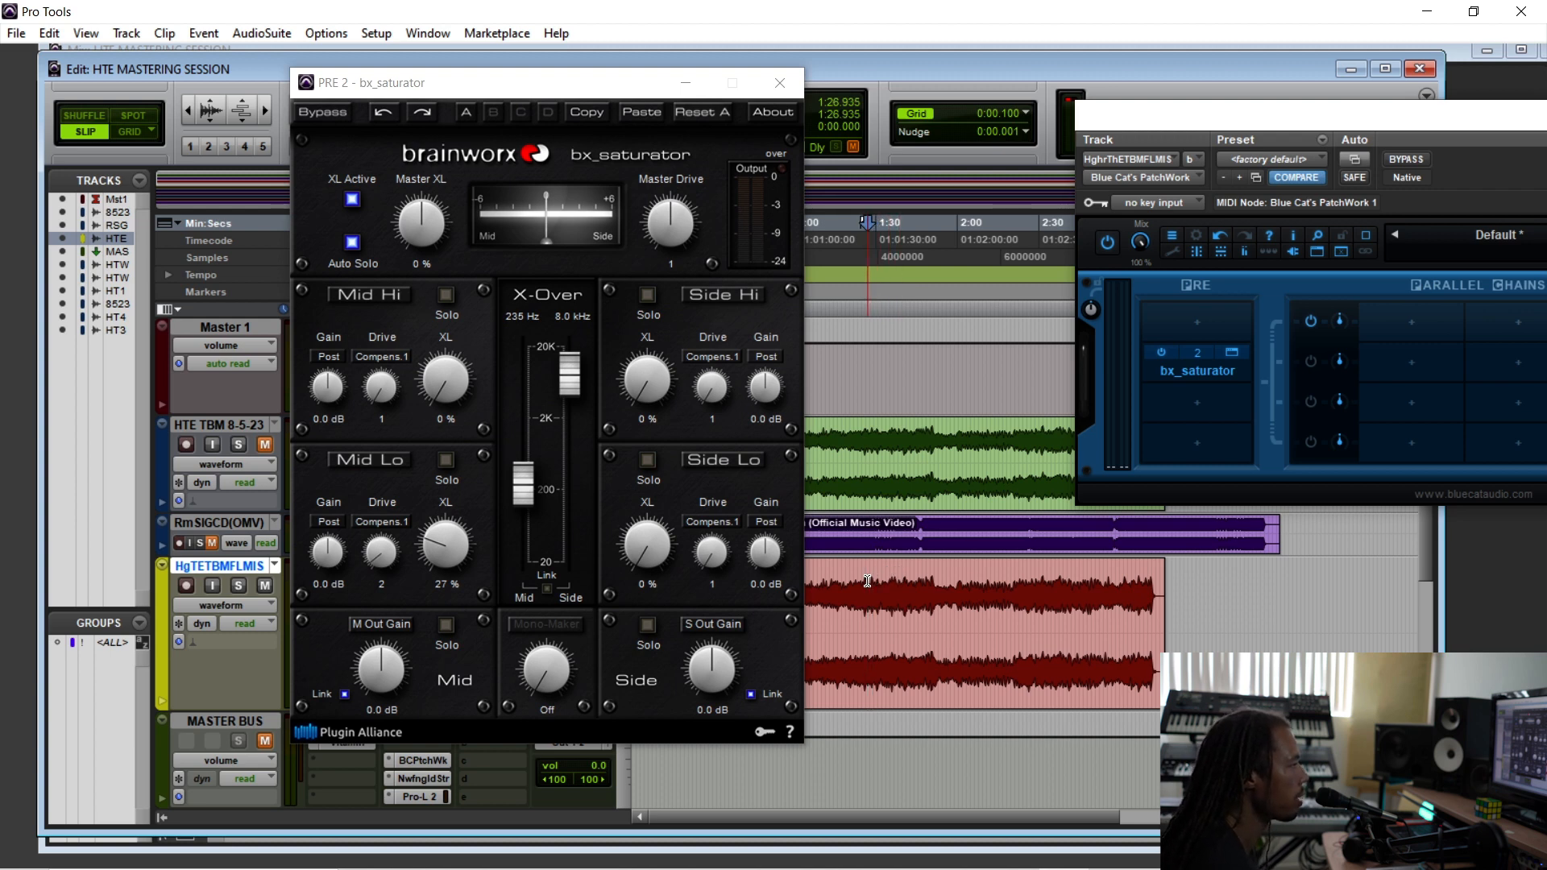
key("space")
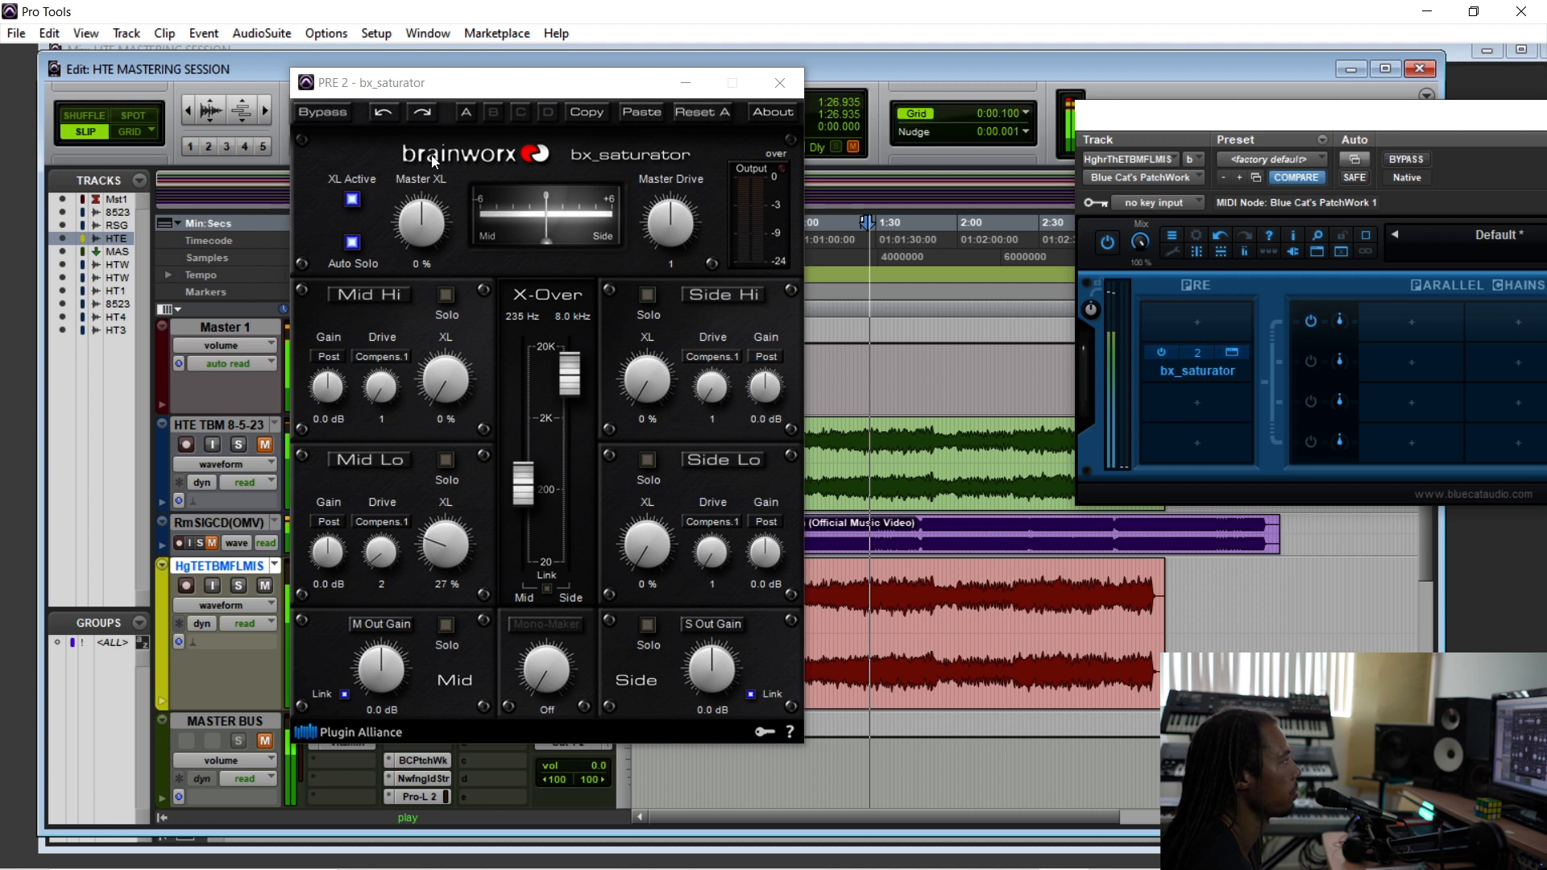
- Compare the mix with bx_saturator active and bypassed during playback, and close the bx_saturator and PatchWork windows
left_click(331, 114)
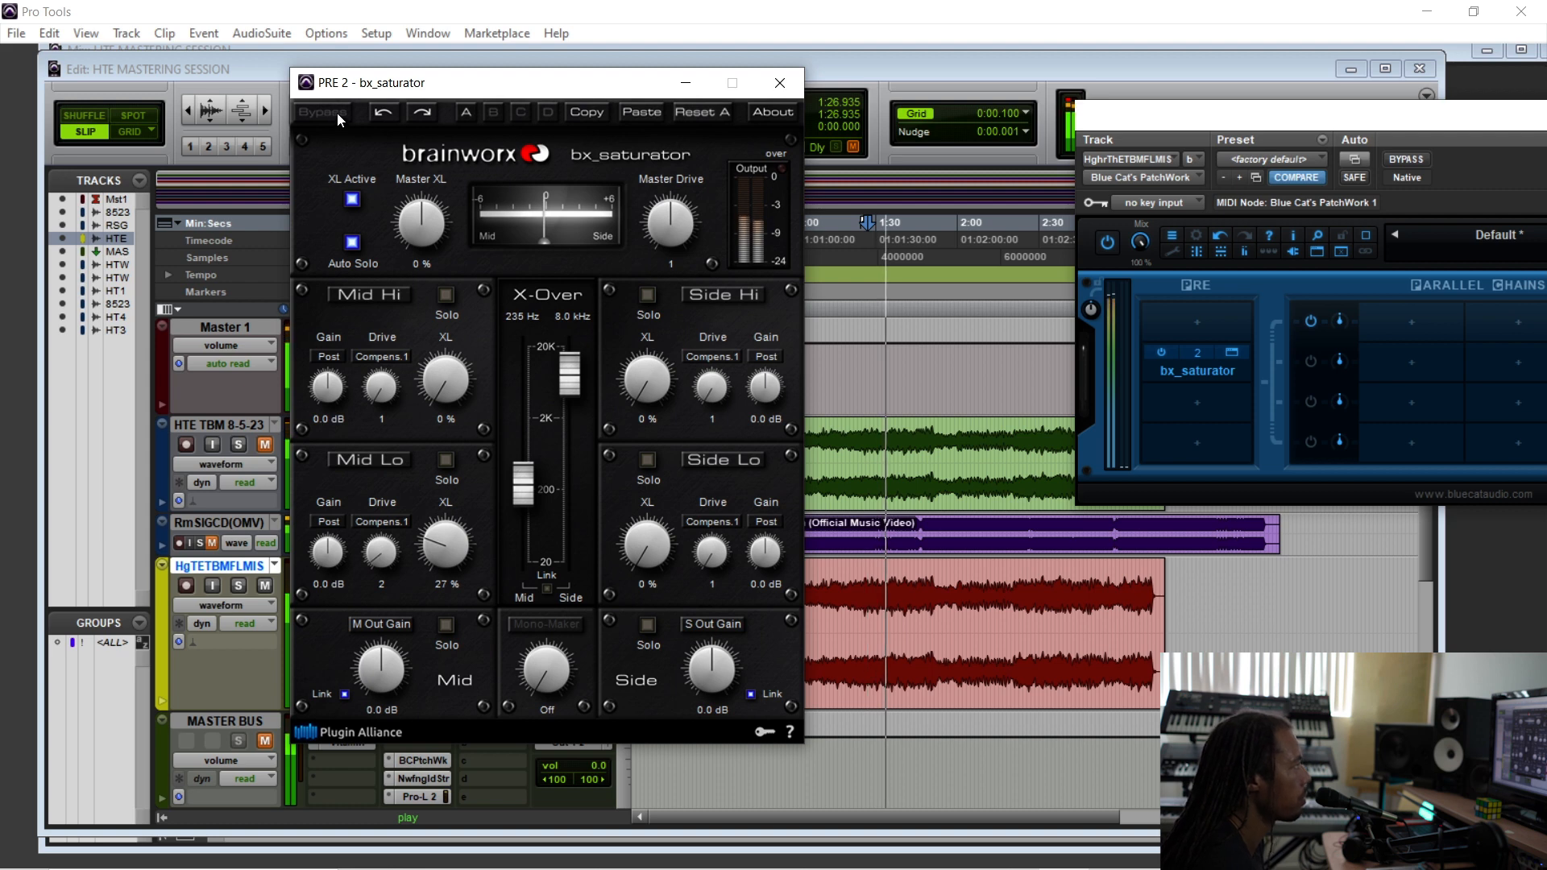
left_click(337, 112)
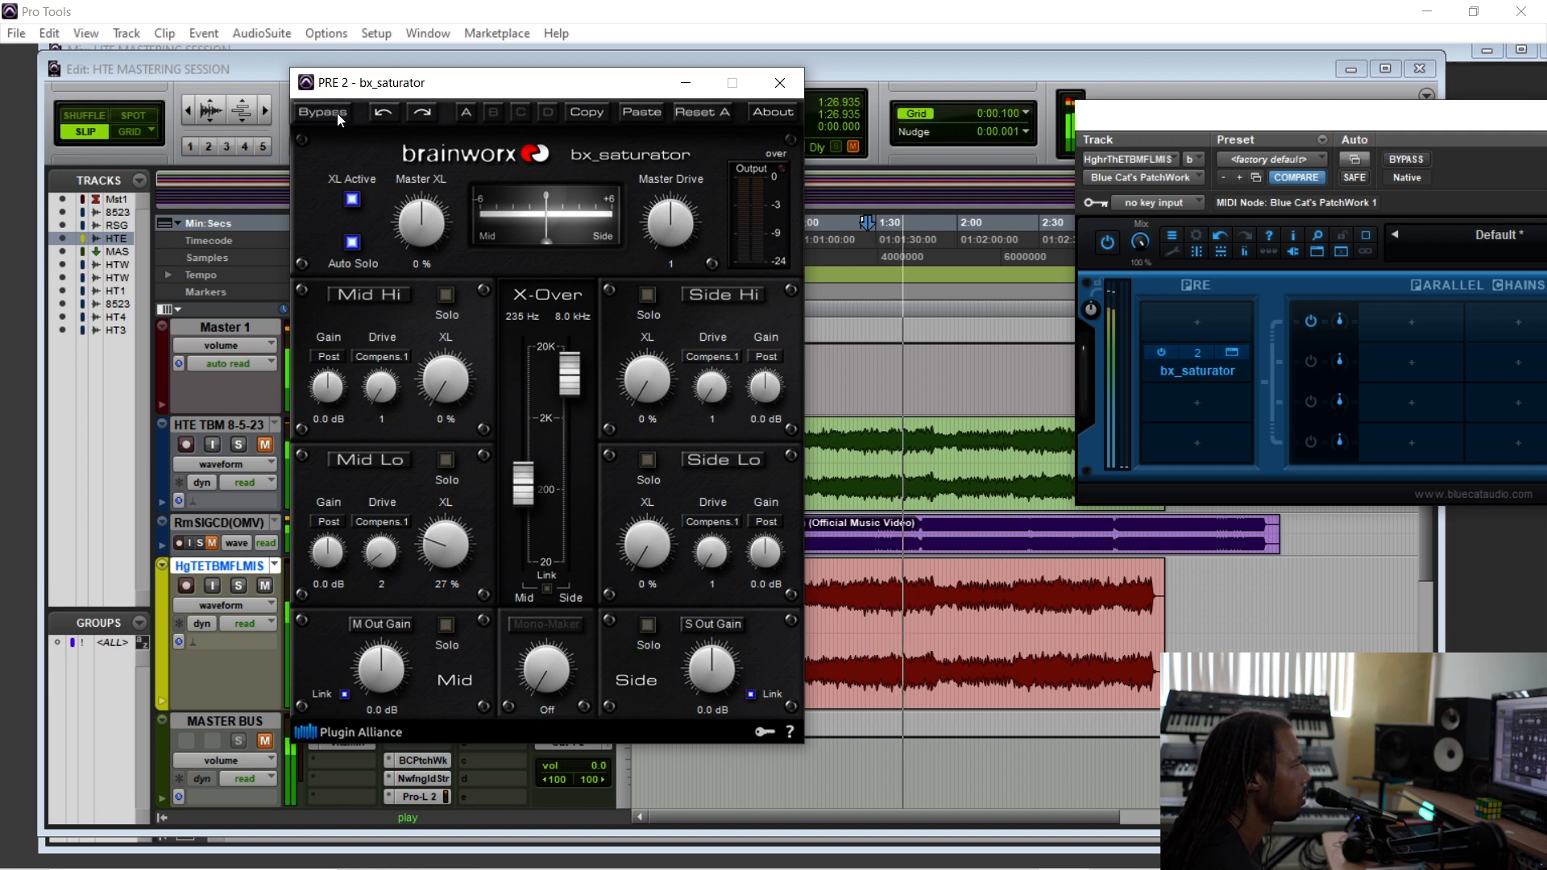
left_click(779, 82)
left_click_drag(1267, 129, 774, 233)
left_click(1365, 223)
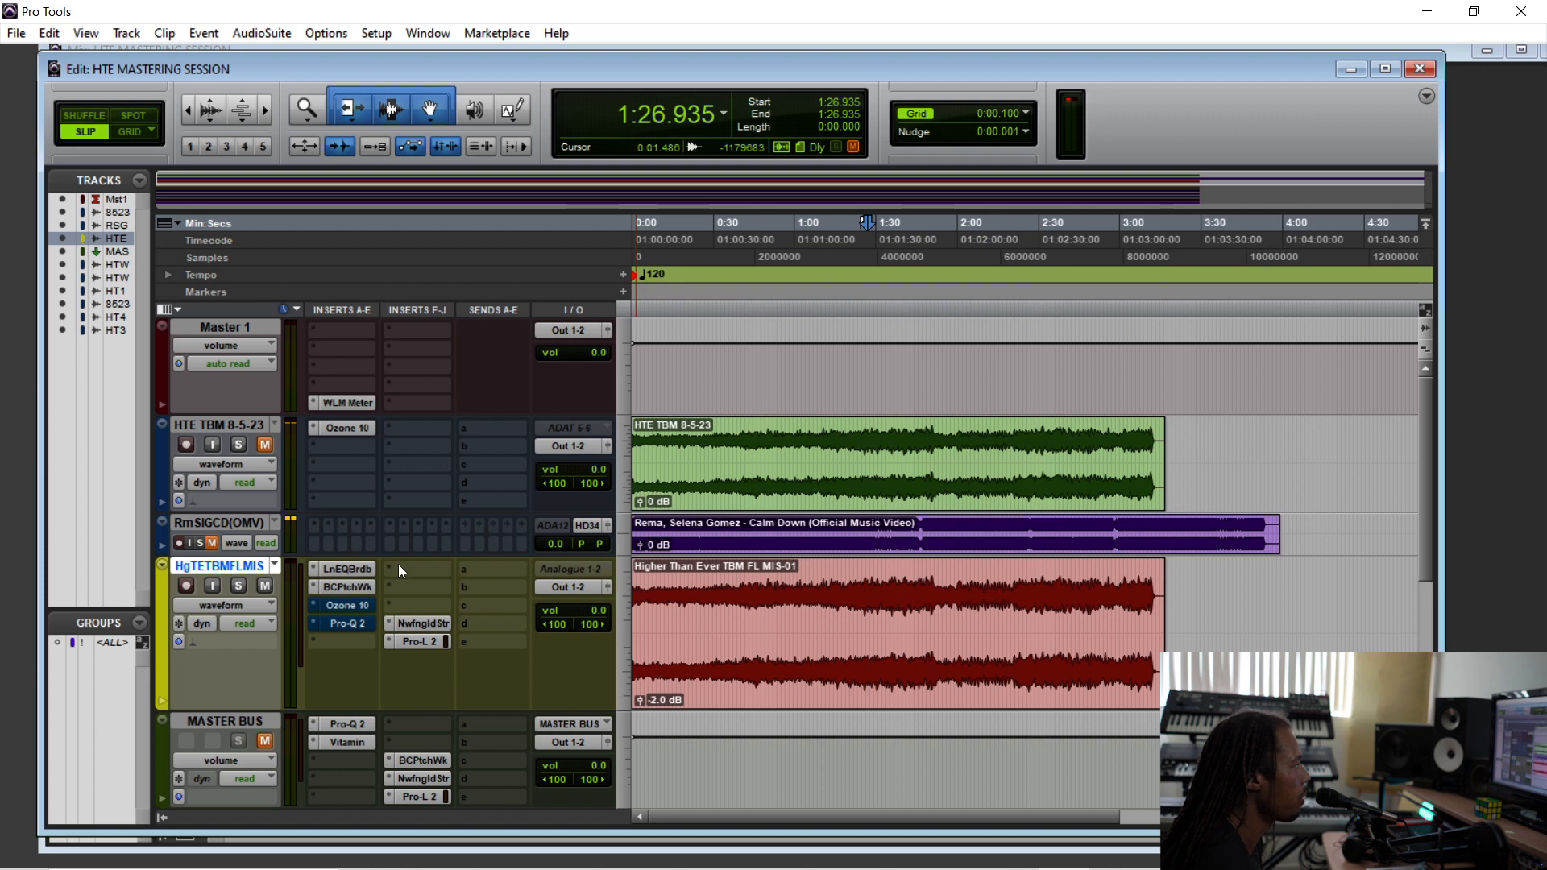
- Activate the Ozone 10 insert on the HgTETBMFLMIS track and examine its Imager and Stabilizer module settings
left_click(361, 610)
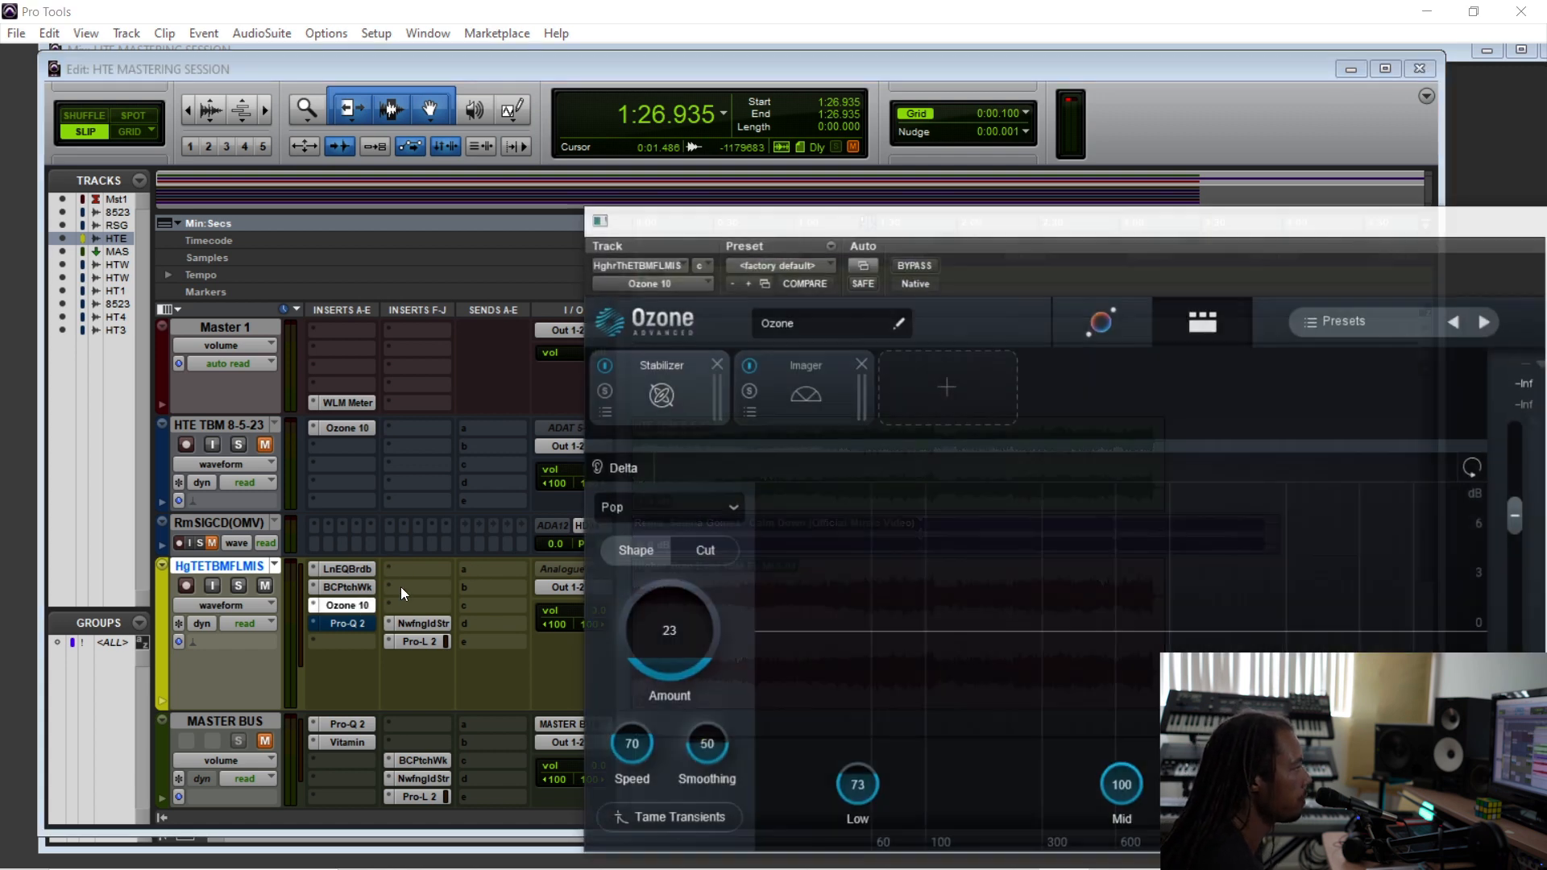
left_click_drag(955, 255, 619, 144)
left_click(458, 293)
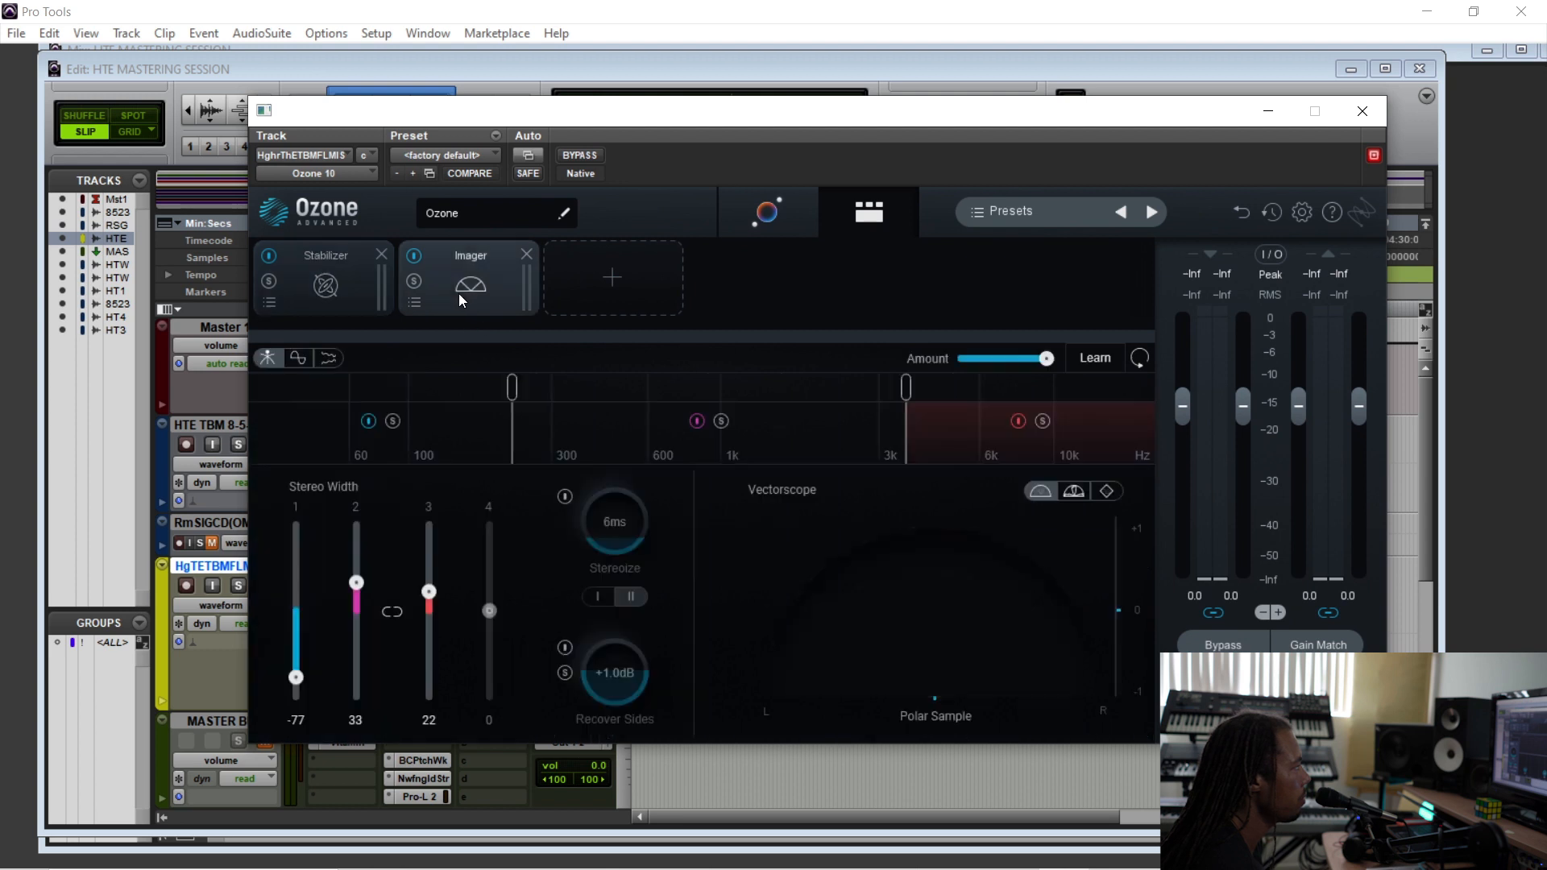
left_click(332, 294)
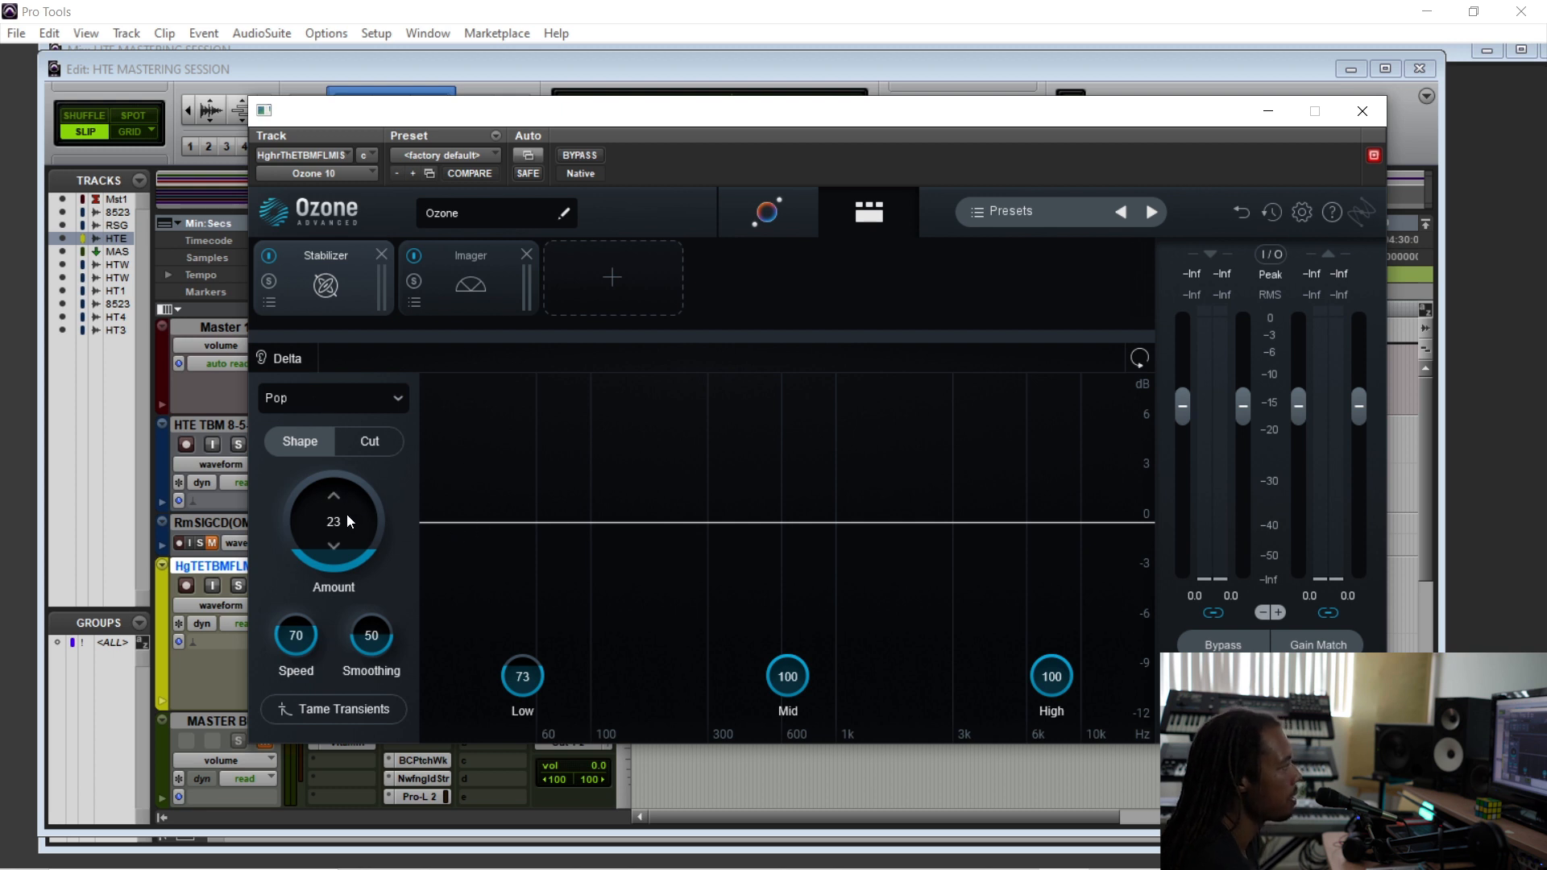
- Switch off Ozone 10's Stabilizer and Imager modules and play the mix from about 1:15
left_click(268, 257)
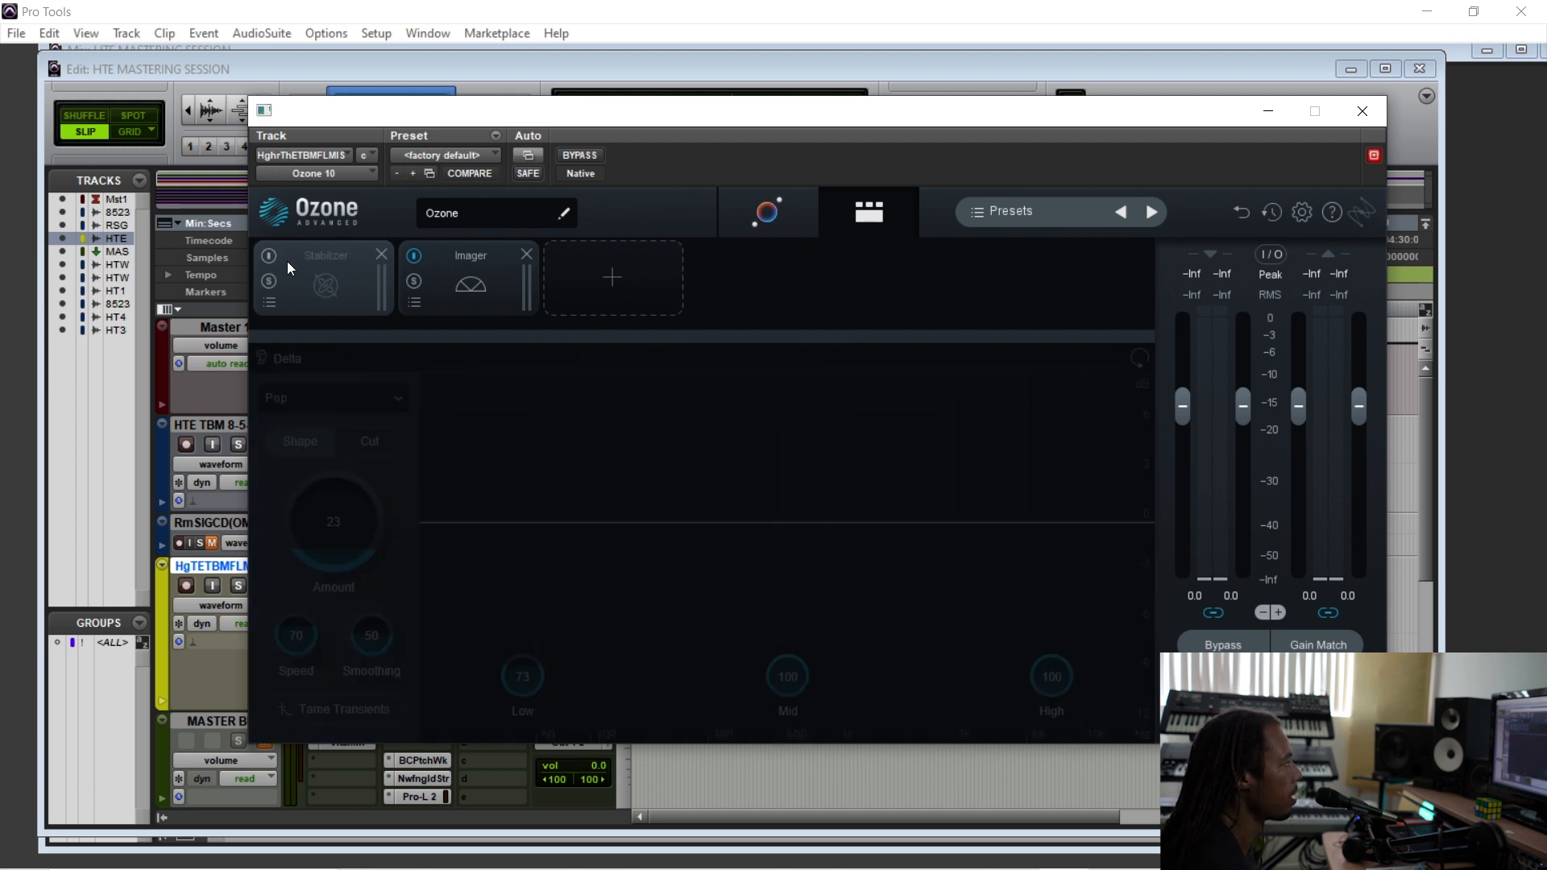
left_click_drag(599, 126, 593, 502)
left_click(772, 443)
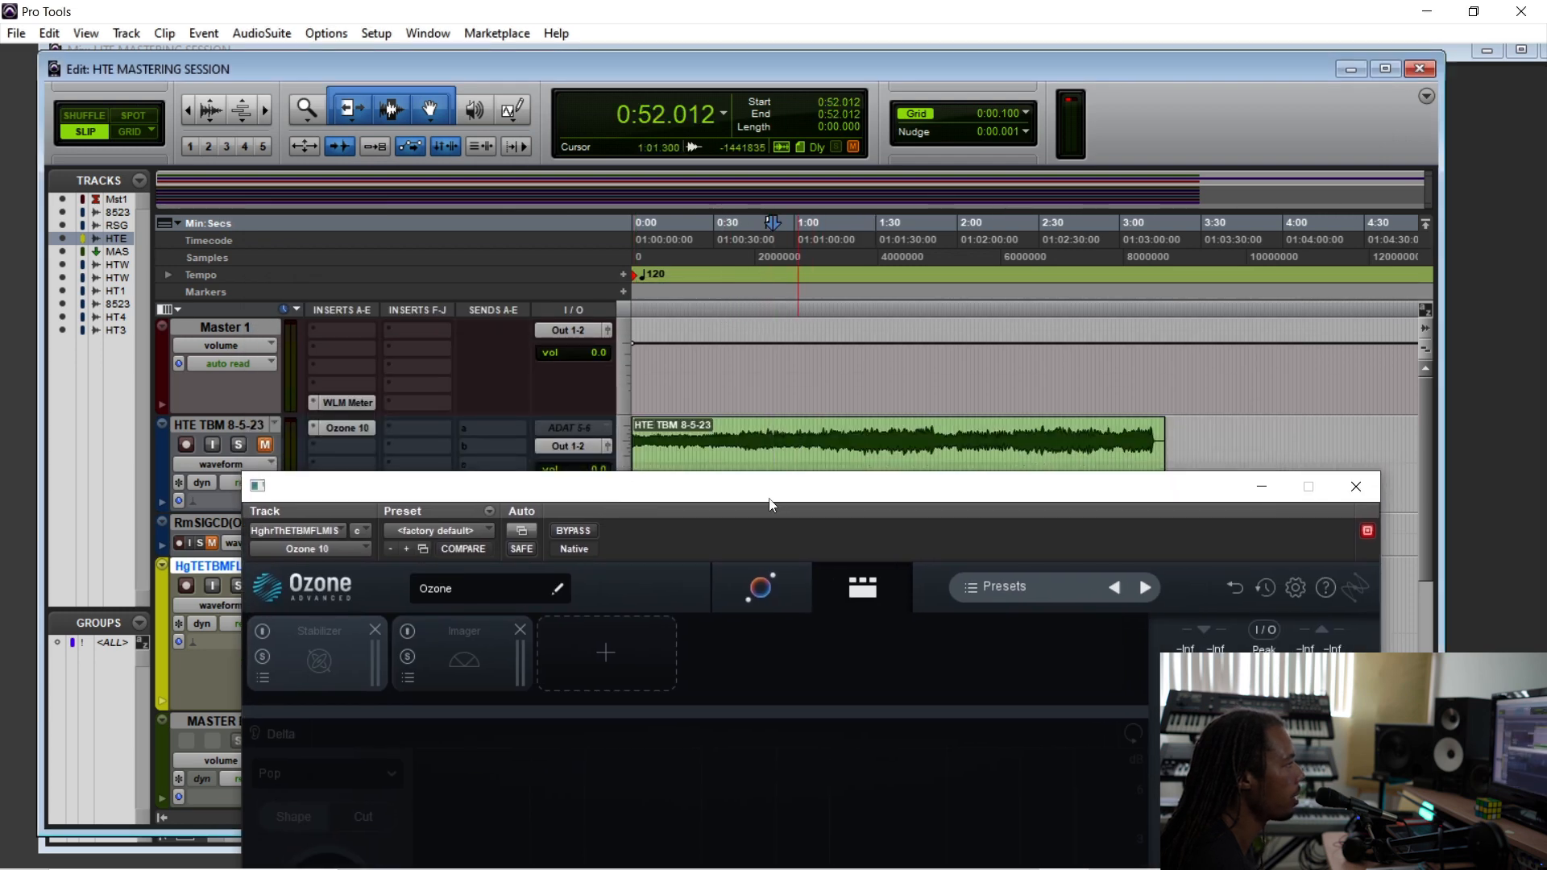
key("space")
left_click(838, 259)
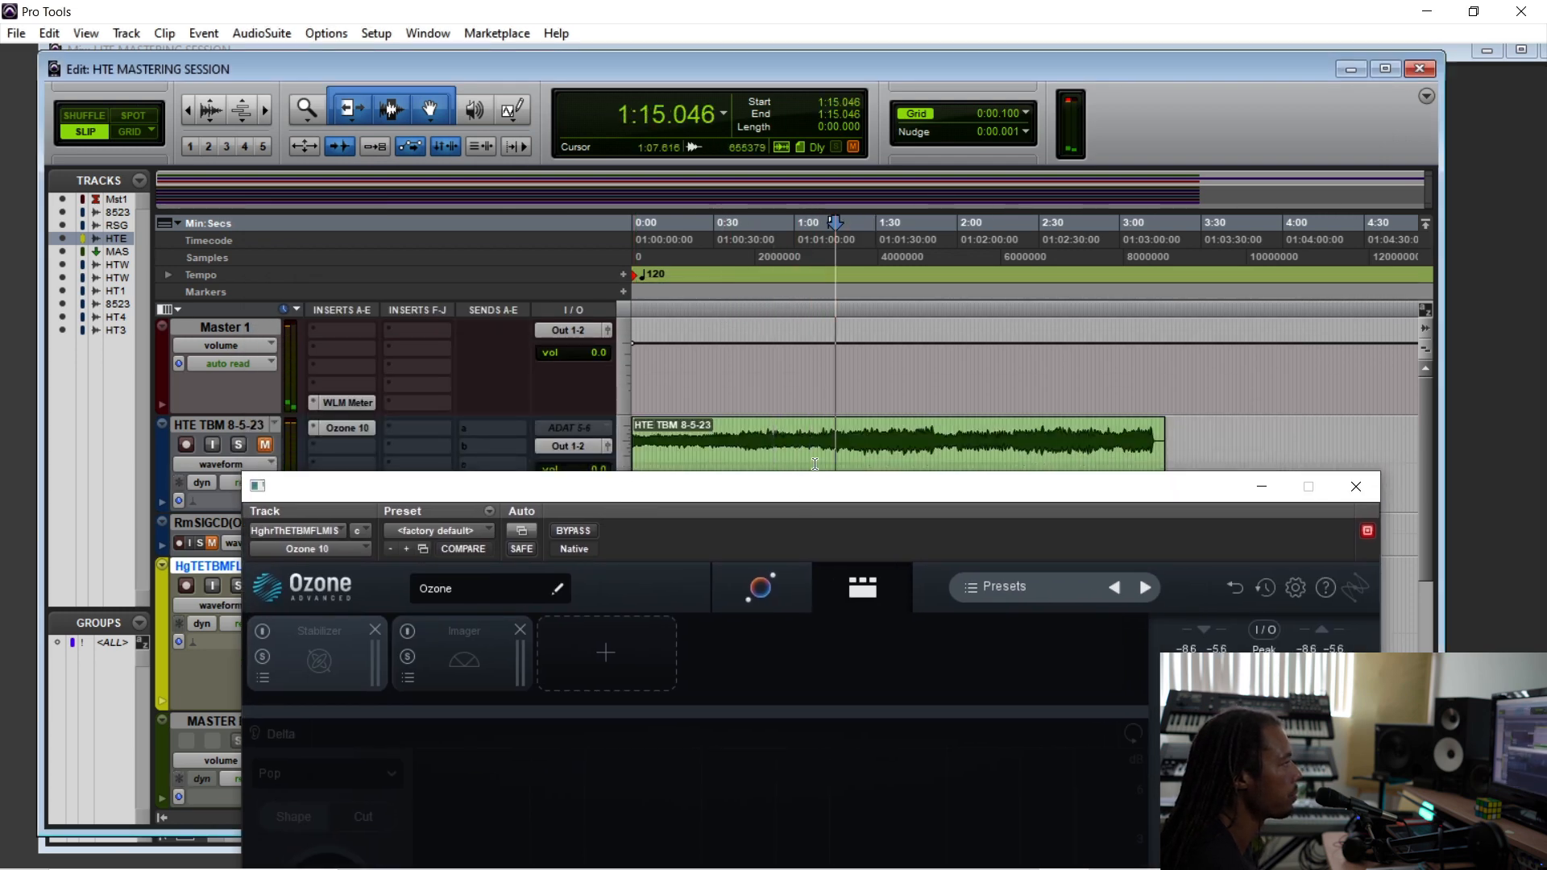
- Switch Ozone 10's Stabilizer module back on while the mix plays
left_click_drag(814, 488, 884, 214)
left_click(335, 359)
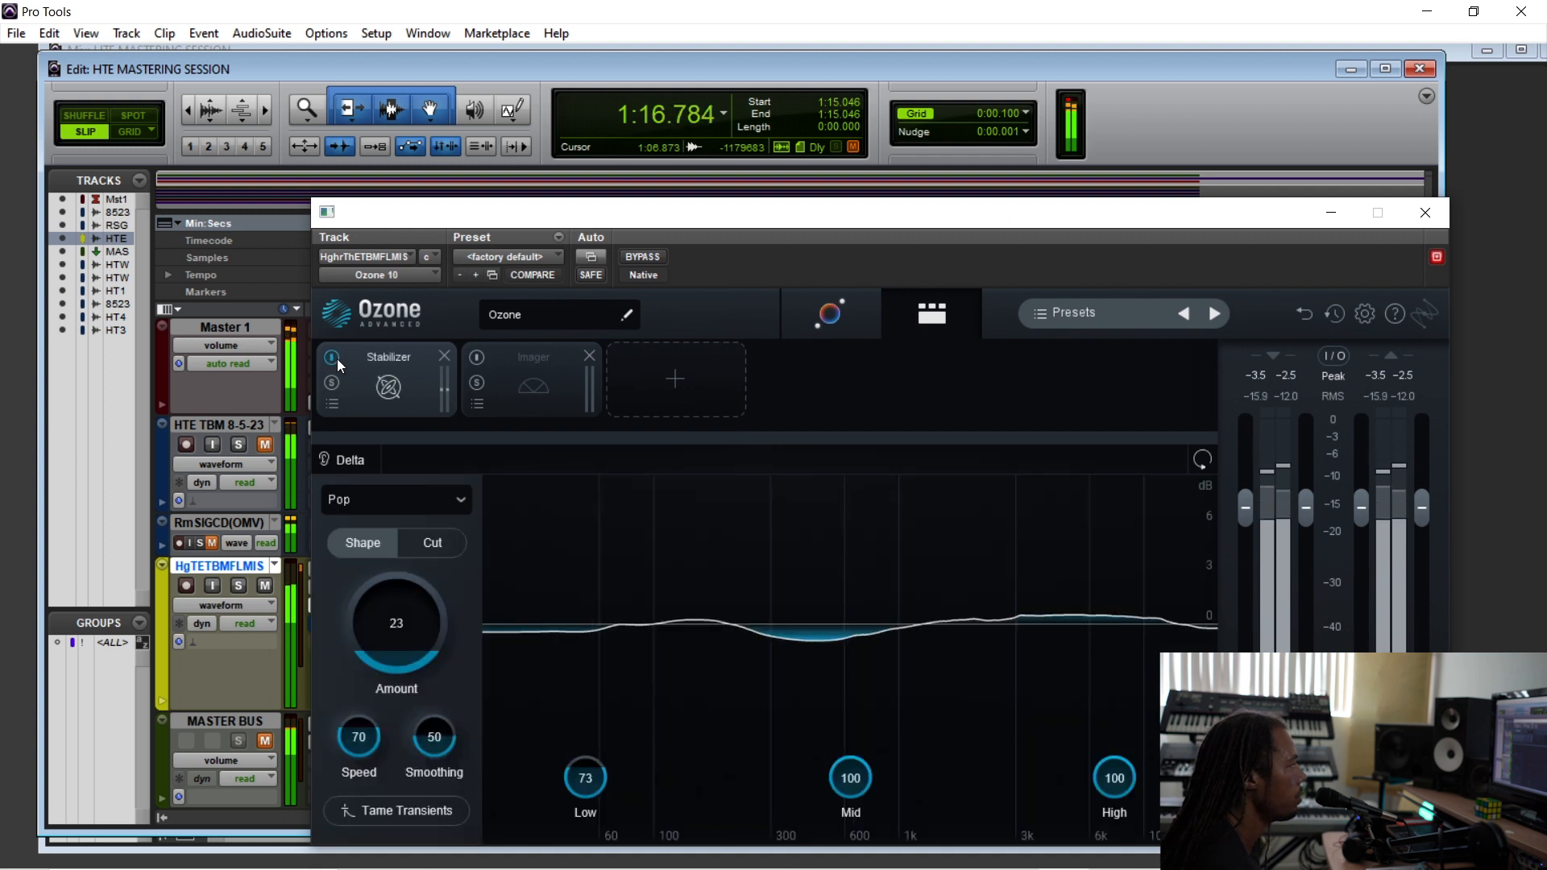
- Compare the mix with Ozone 10's Stabilizer module bypassed and active during playback, and stop playback
left_click(333, 360)
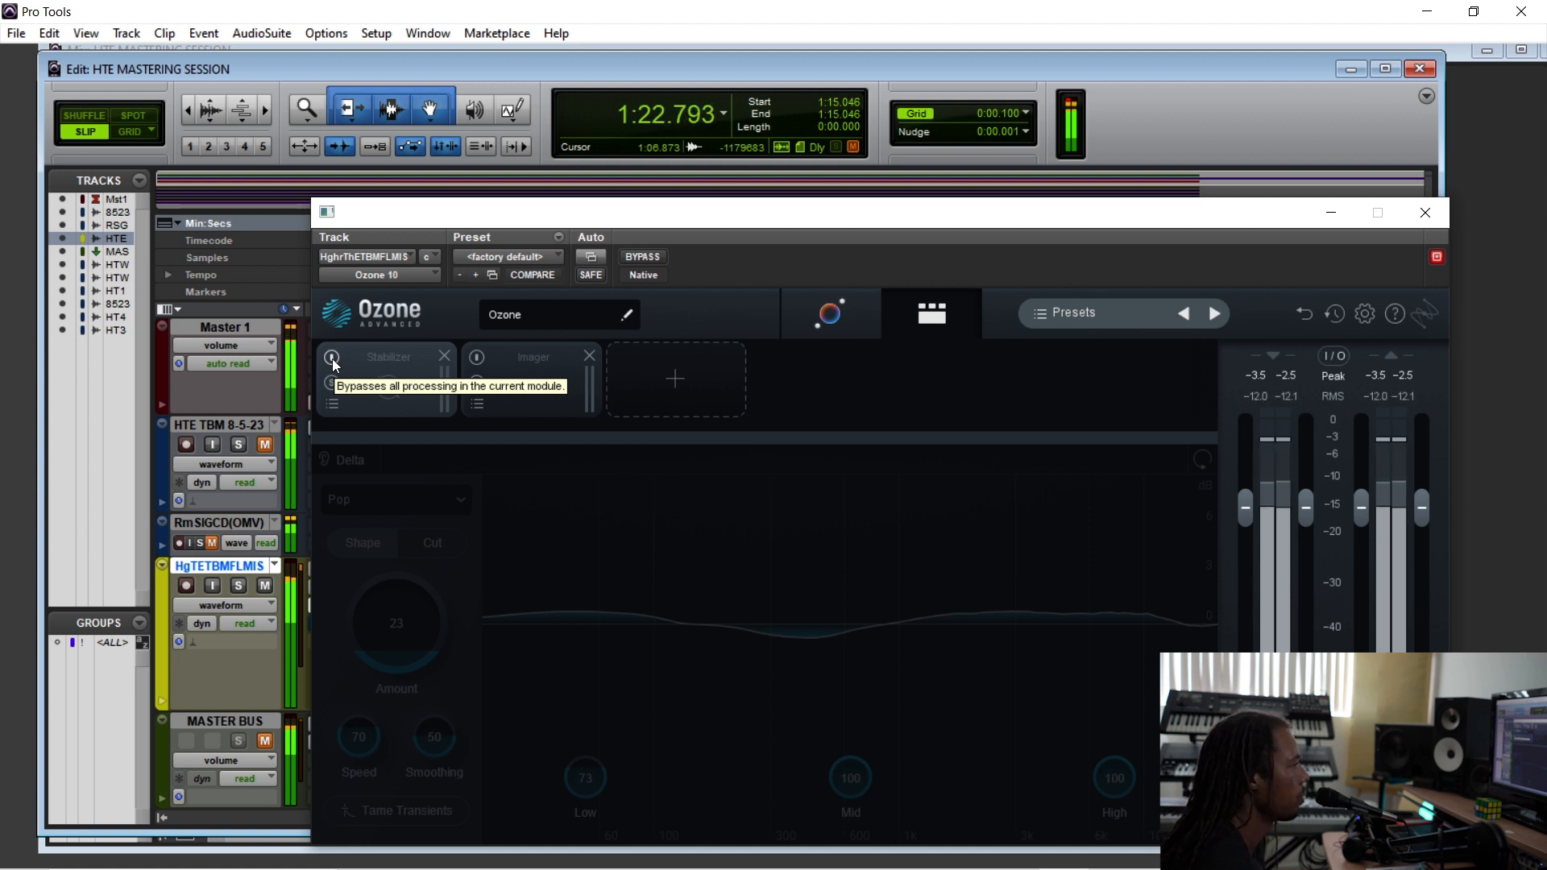
left_click(333, 360)
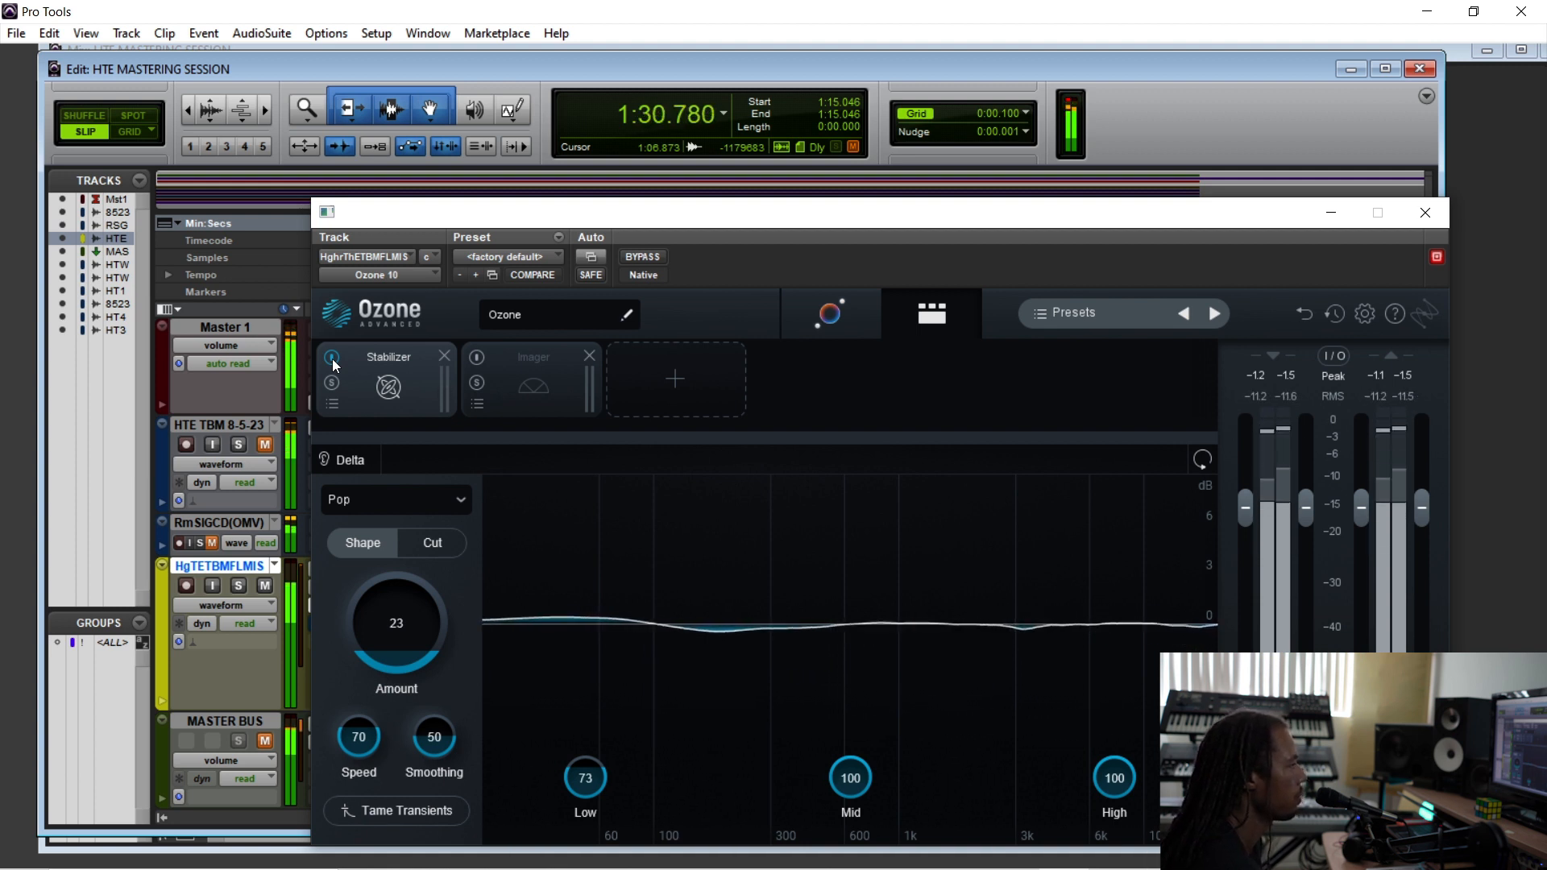
key("space")
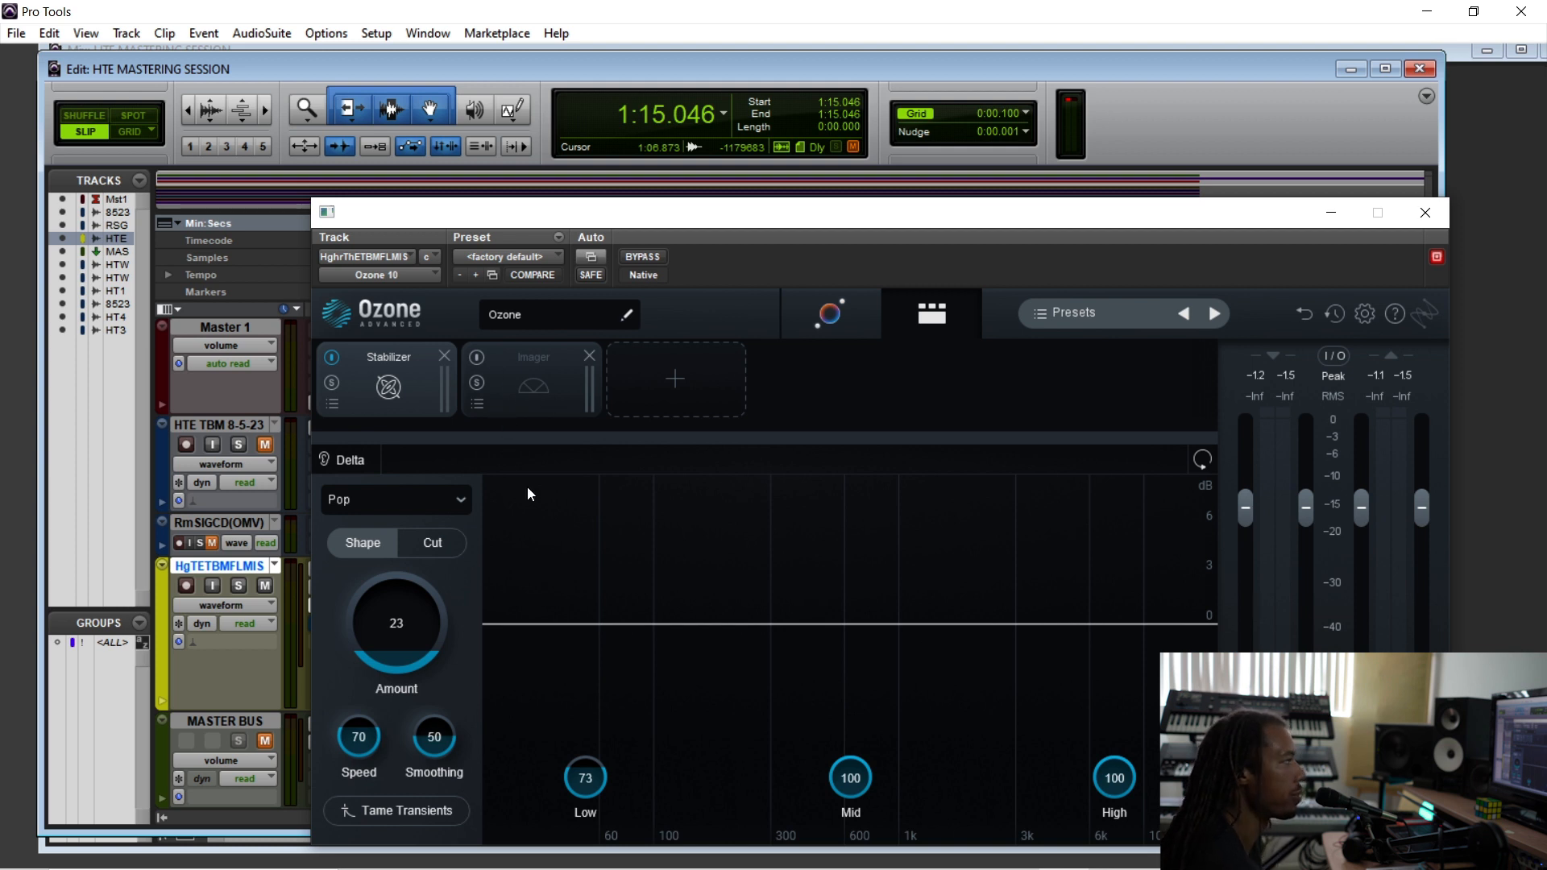
- Show Ozone 10's Imager module settings and play the mix from about 1:20
left_click_drag(772, 226, 700, 544)
left_click(843, 440)
left_click(854, 440)
left_click_drag(852, 540, 859, 389)
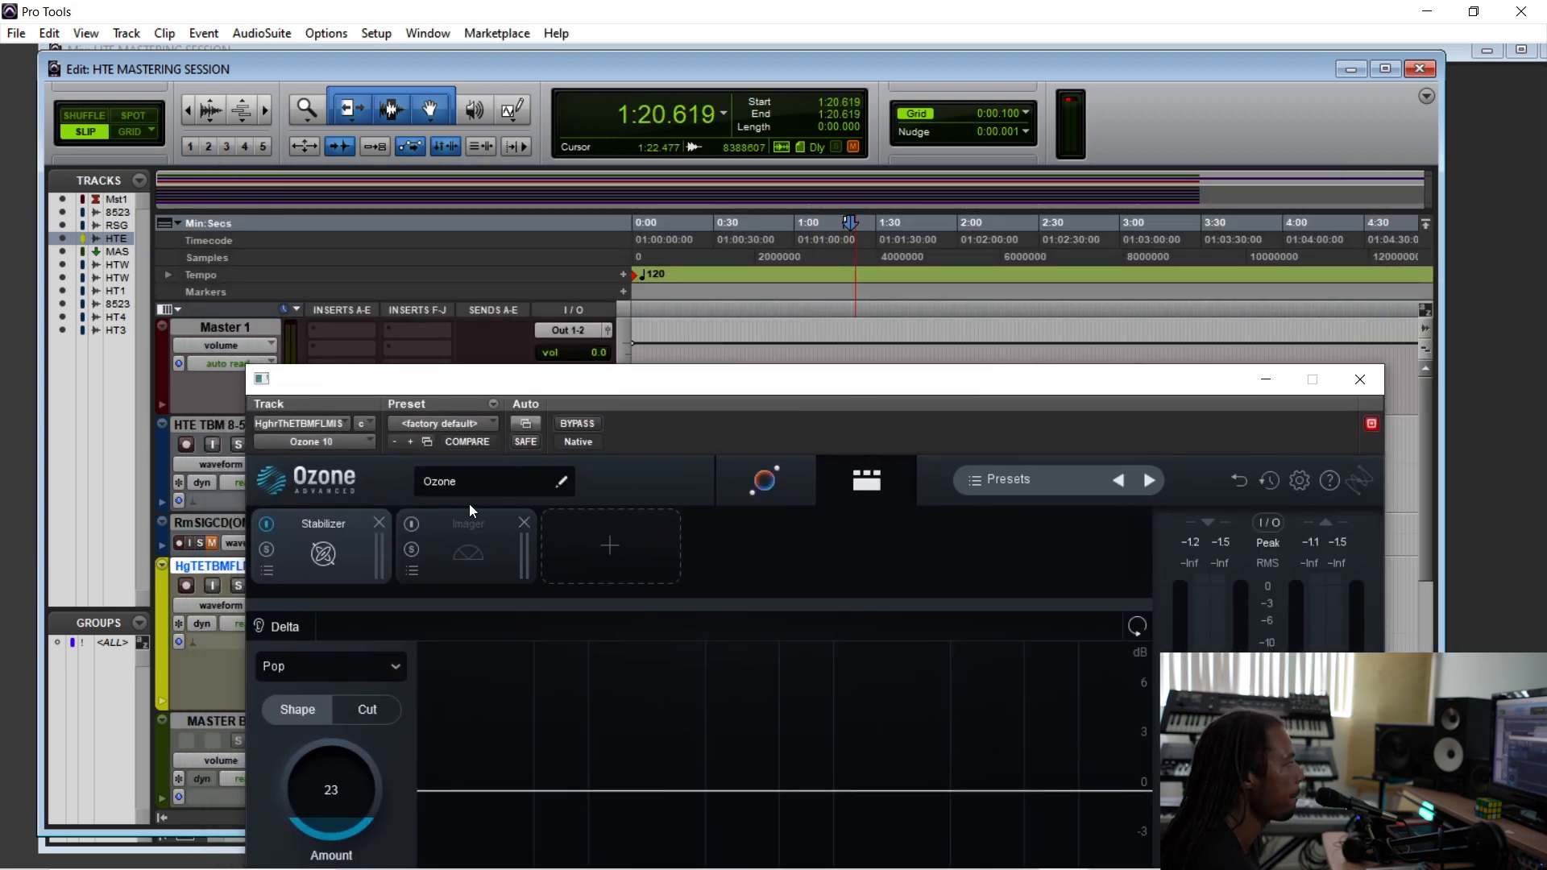
left_click(456, 526)
left_click_drag(718, 385, 792, 445)
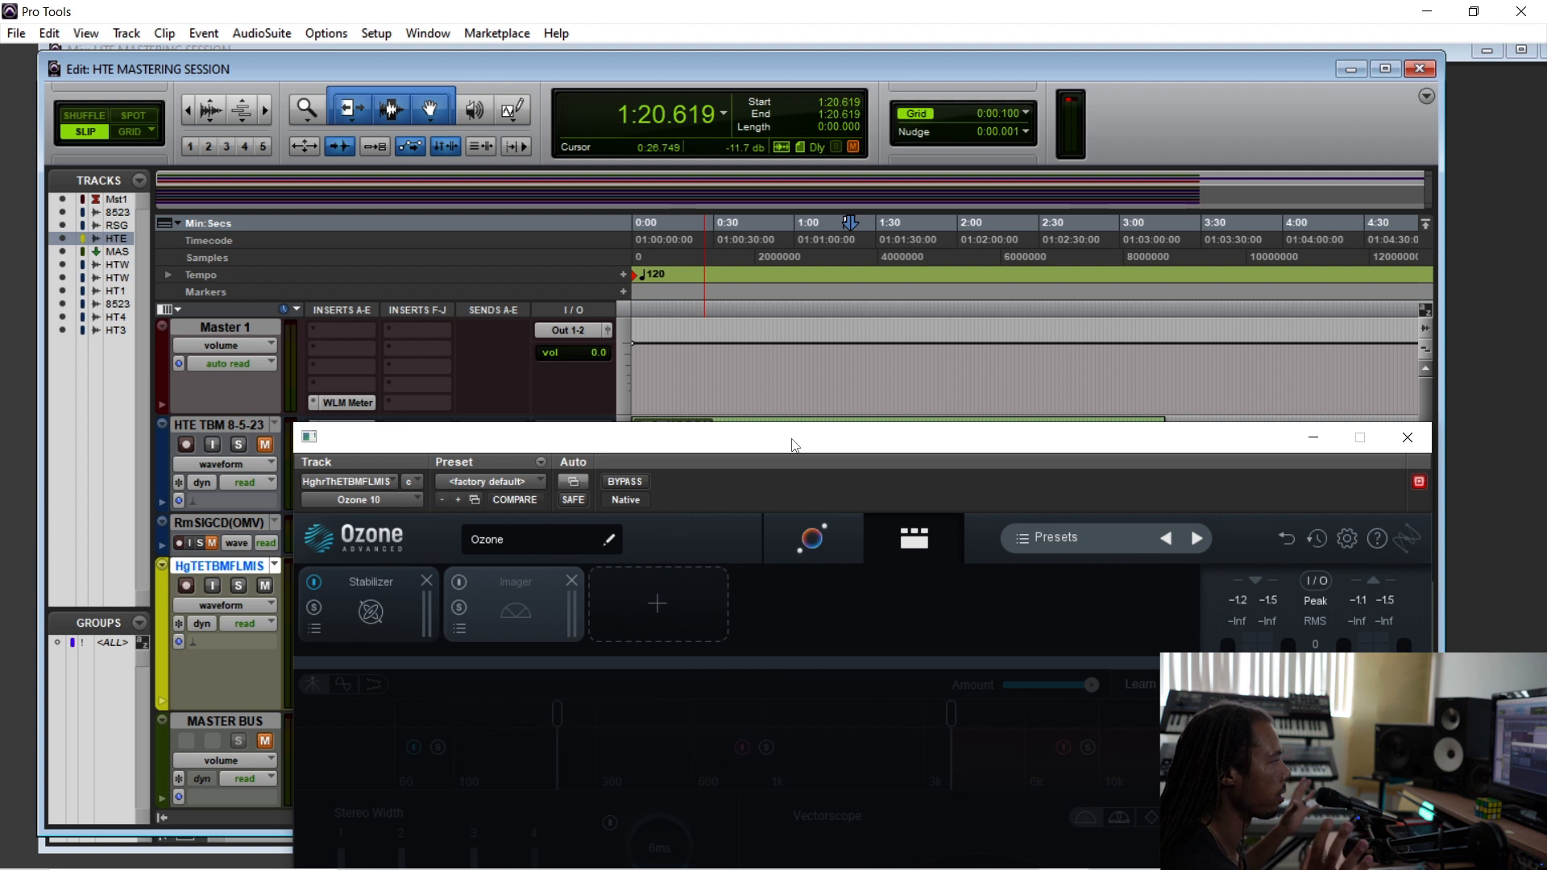
left_click_drag(905, 443, 903, 272)
key("space")
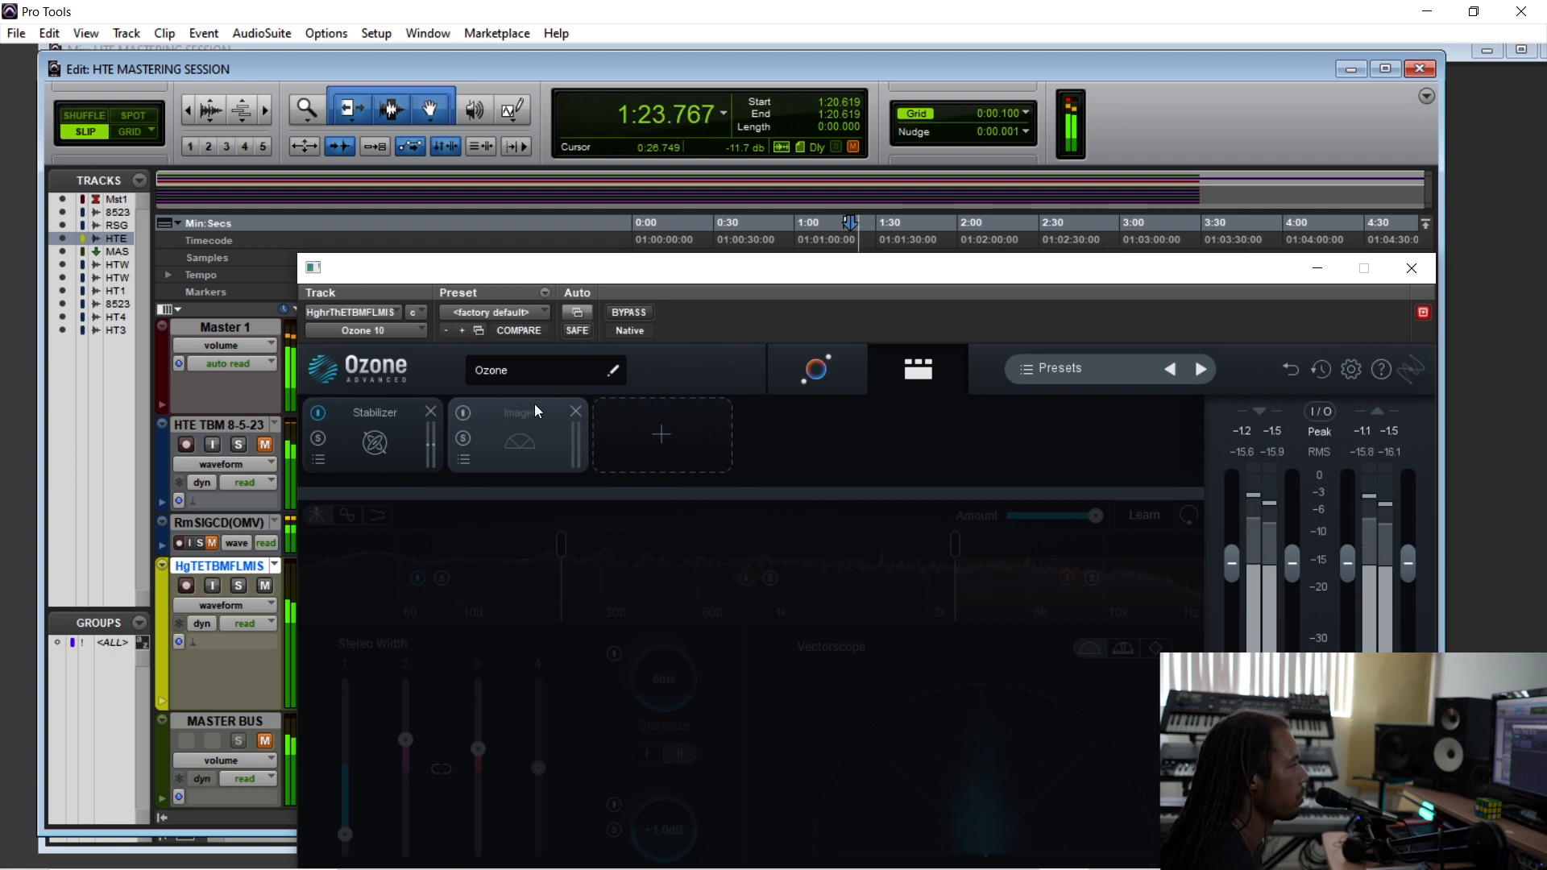
- Switch Ozone 10's Imager module back on, comparing it with bypass during playback, and close the Ozone window
left_click(463, 415)
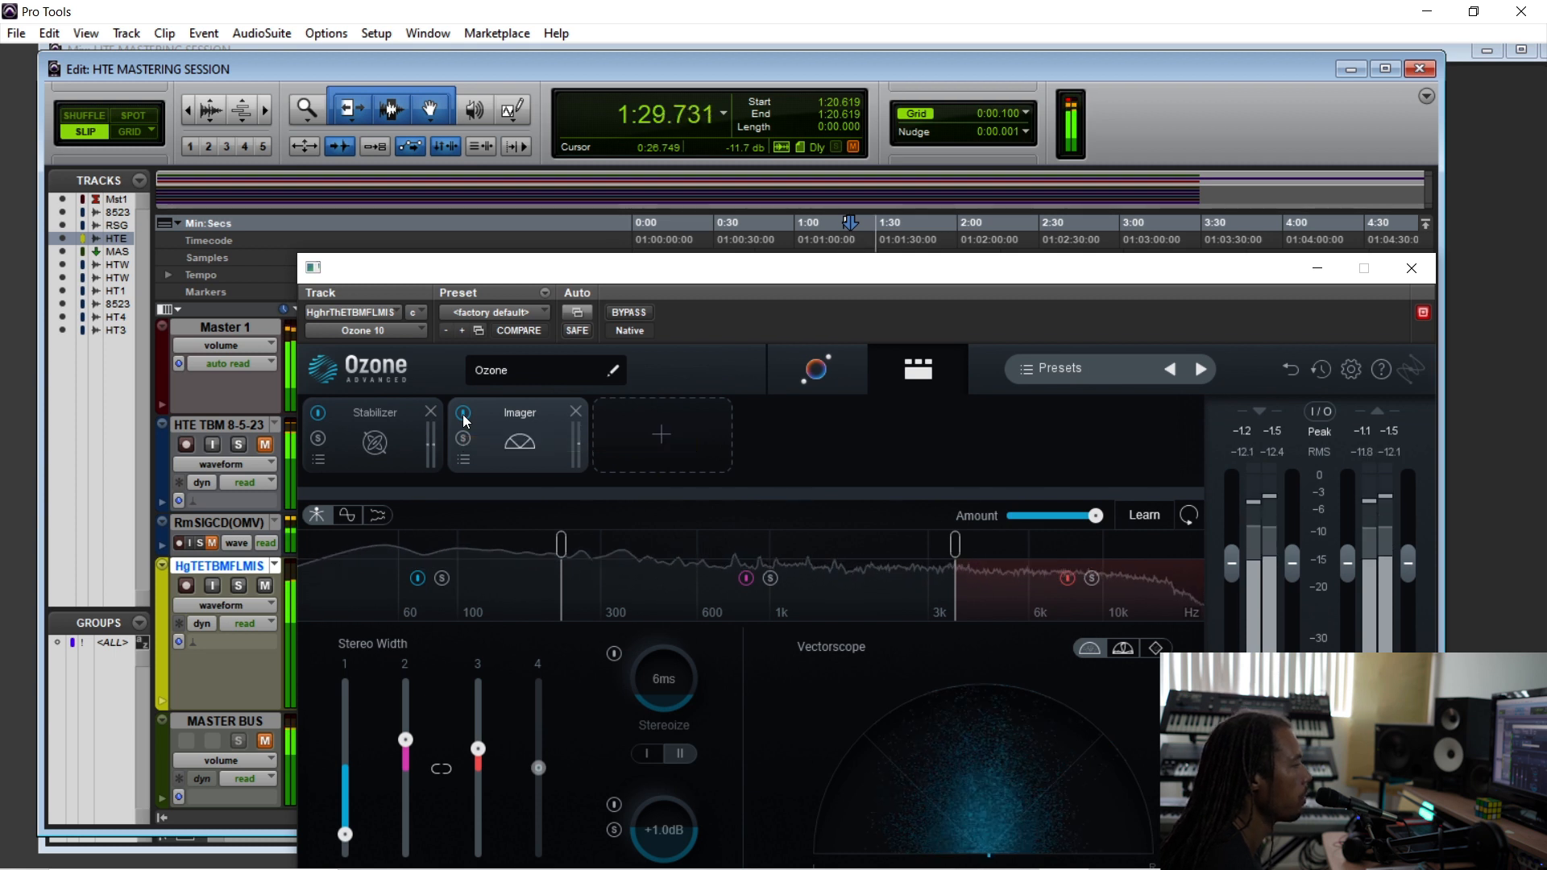
left_click(463, 415)
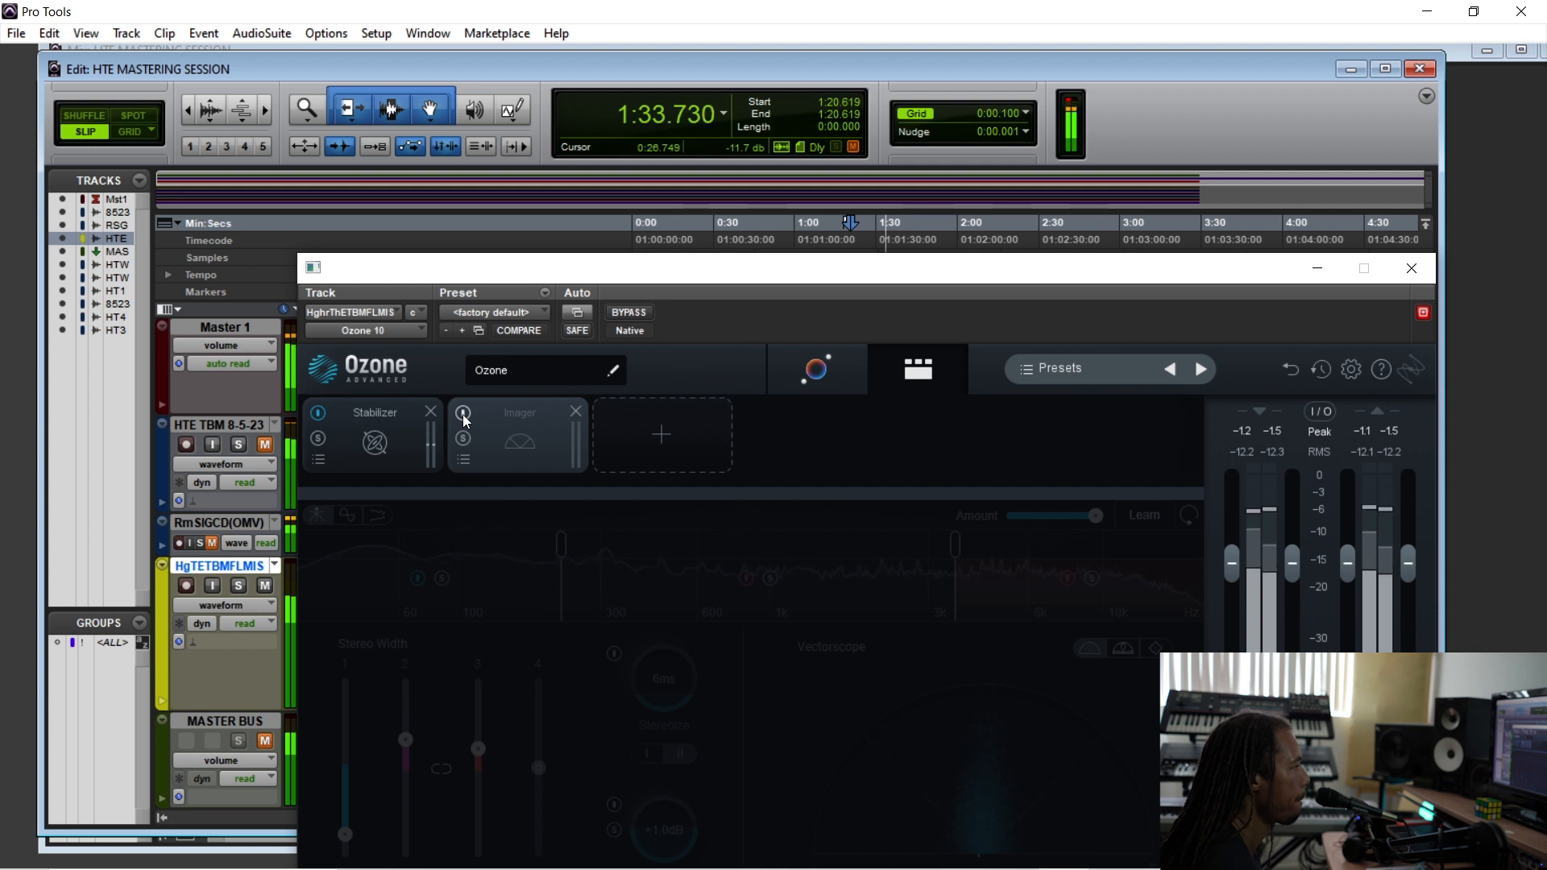
left_click(463, 413)
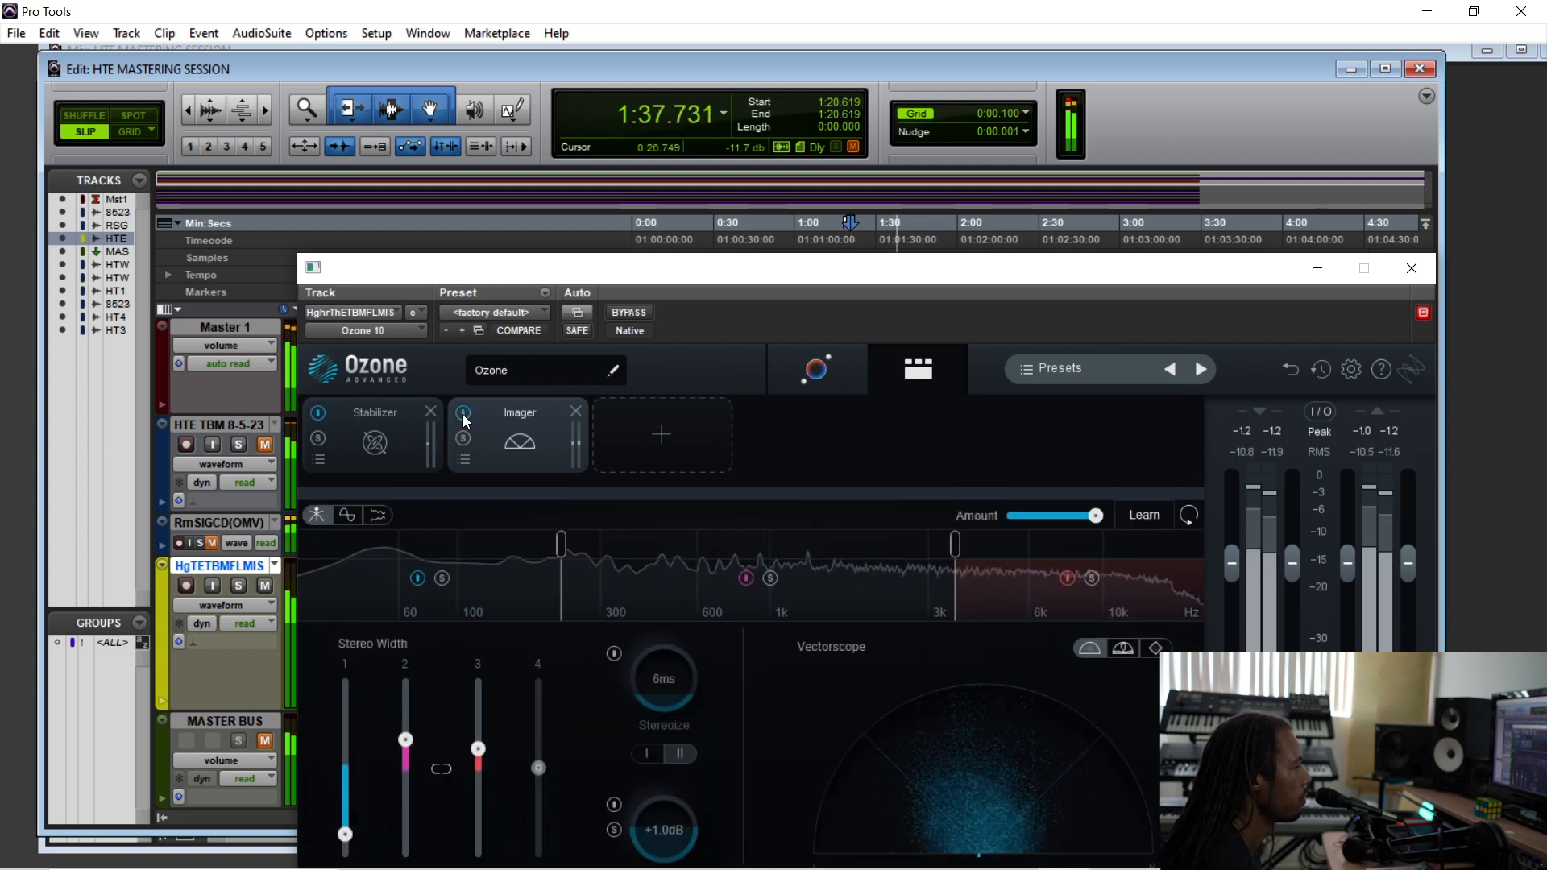
key("space")
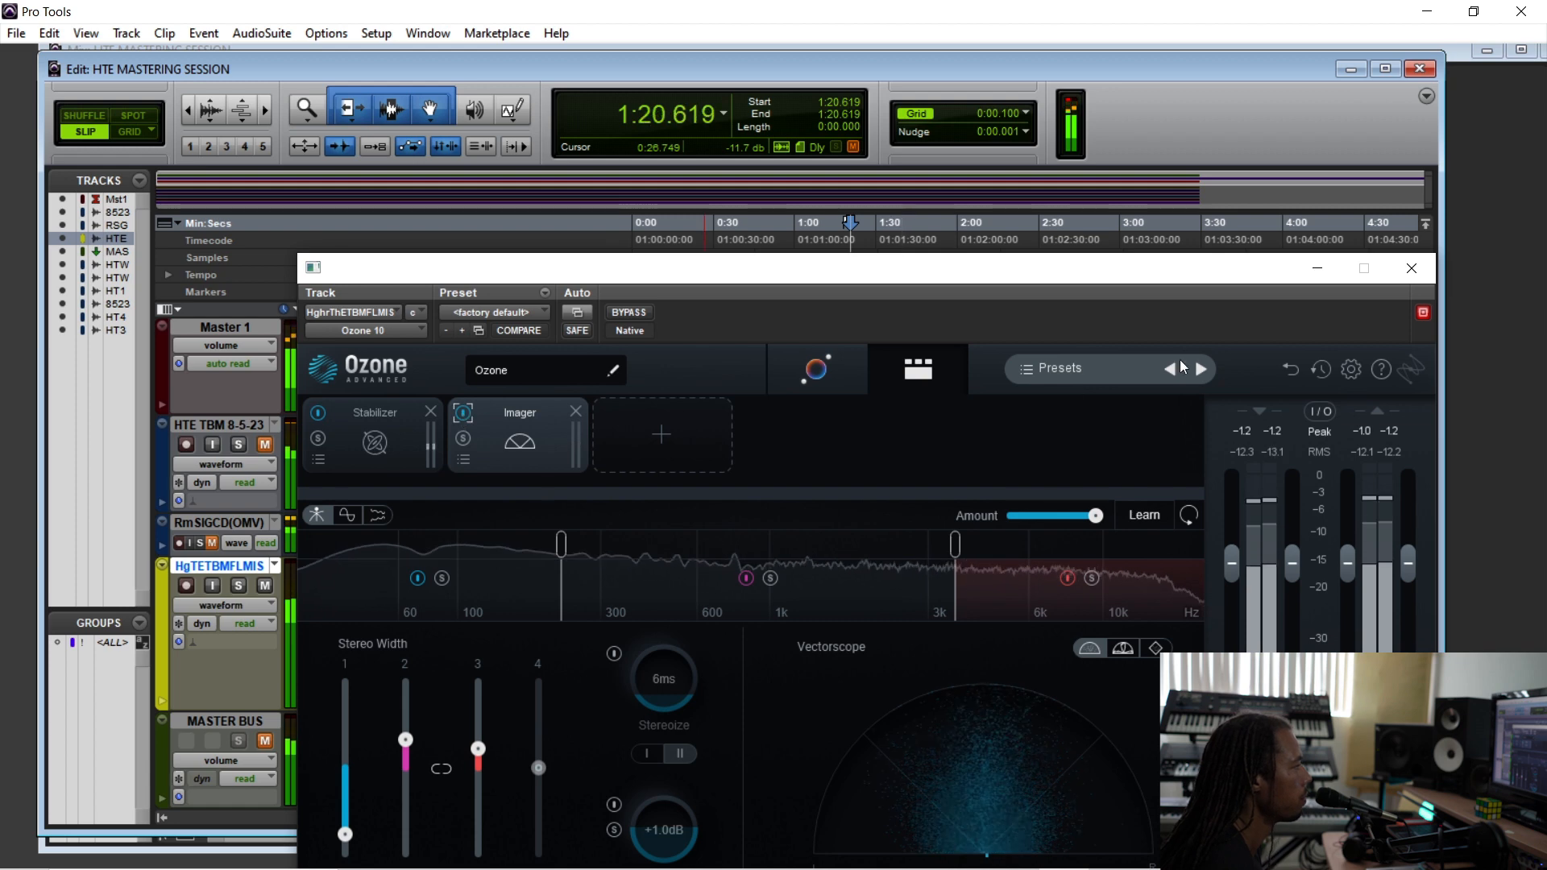
left_click(1412, 267)
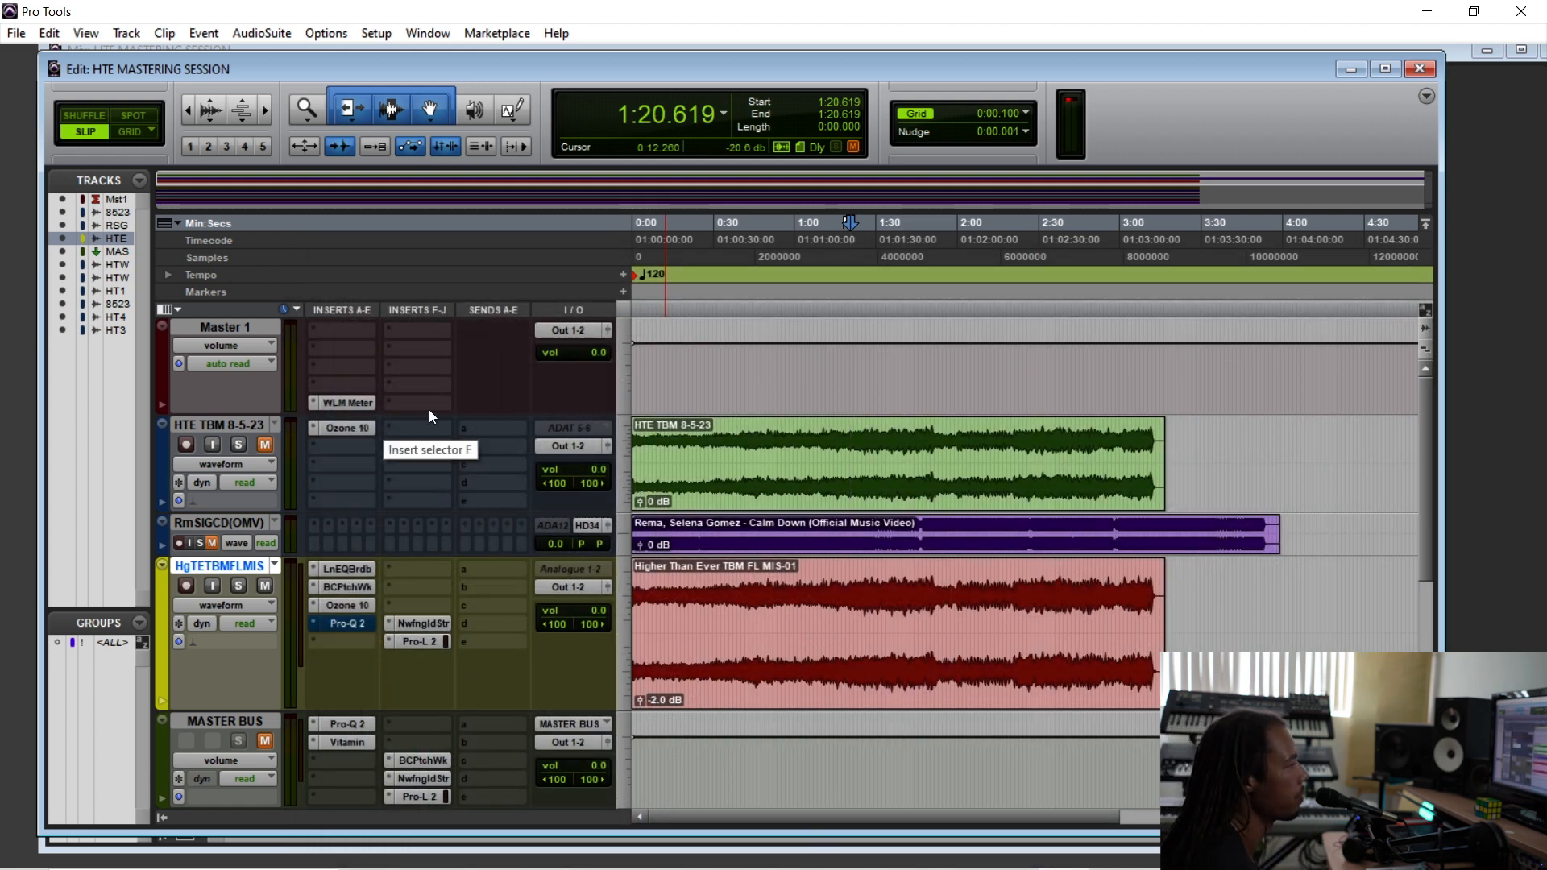
- Activate the Pro-Q 2 insert on the HgTETBMFLMIS track, examine its low-mid cut band, and close its window
left_click(356, 627)
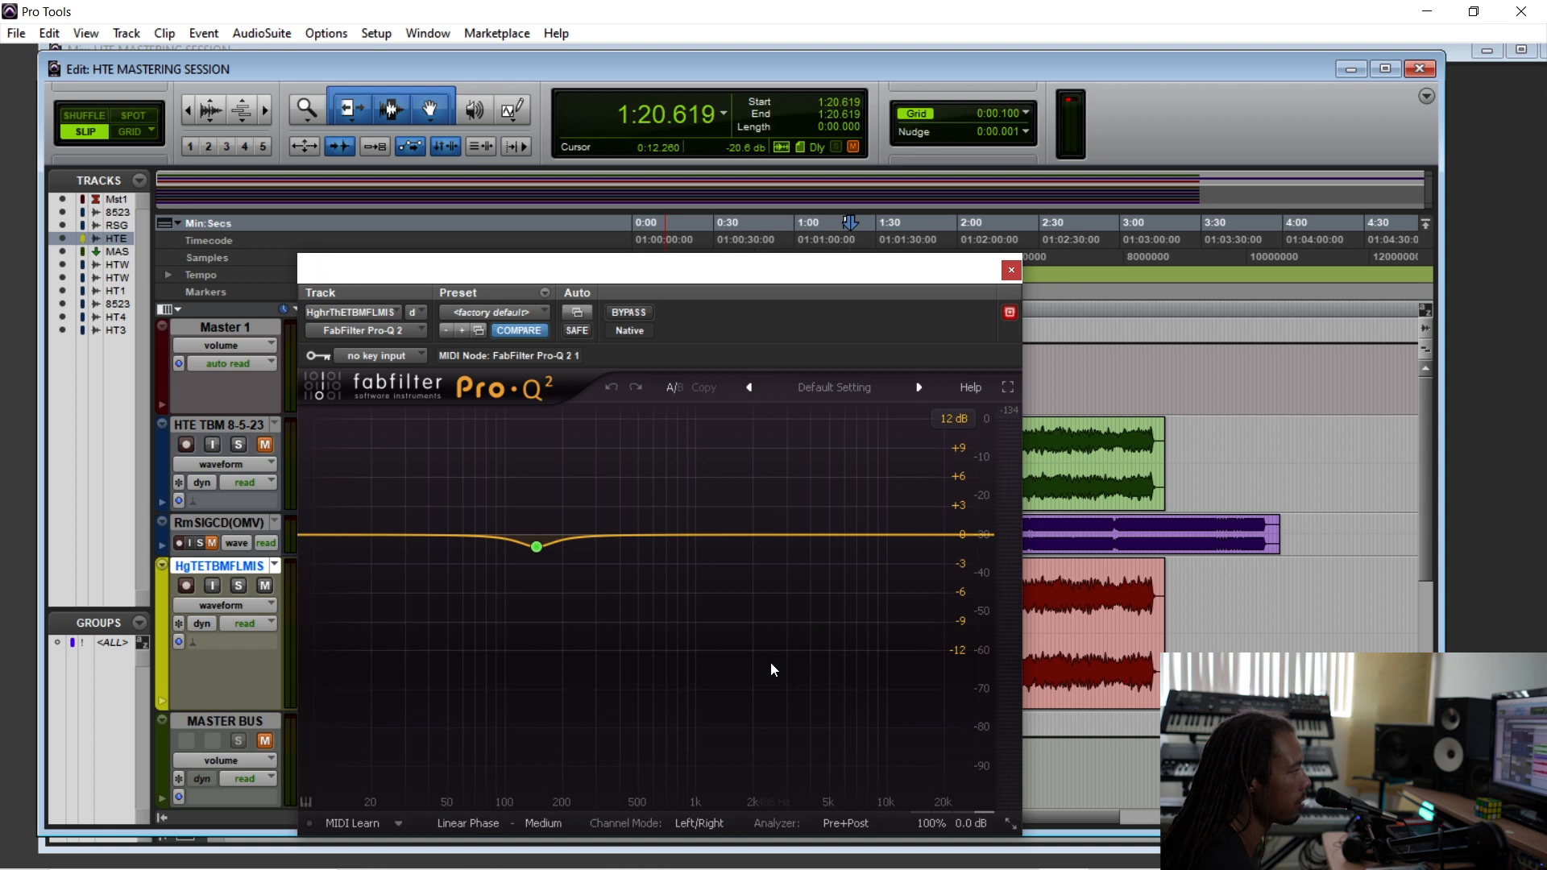
left_click_drag(737, 266, 794, 724)
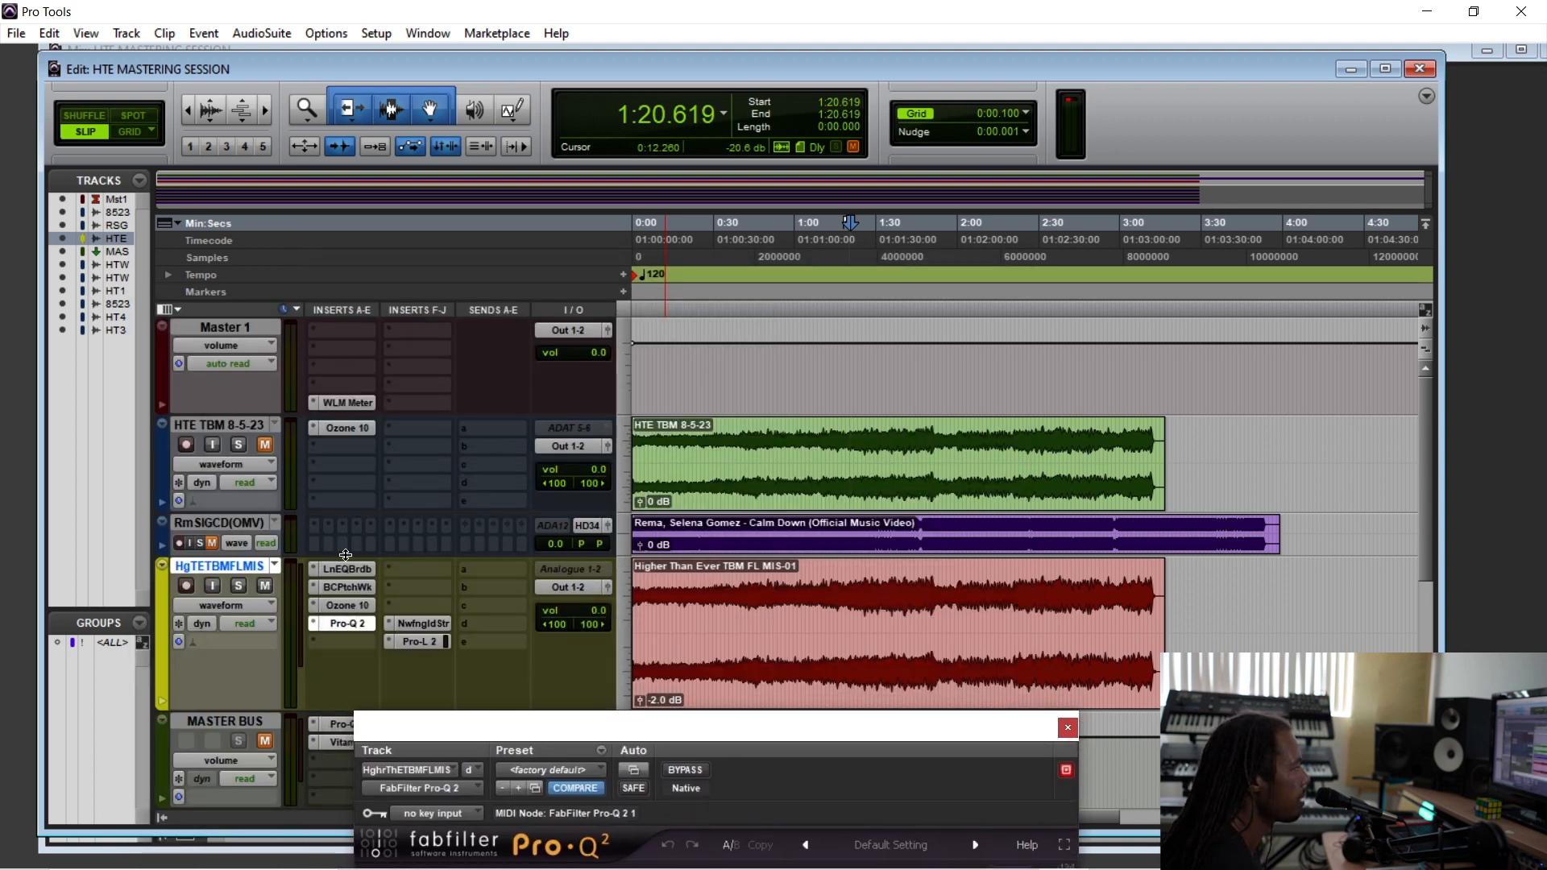
left_click_drag(721, 729, 681, 255)
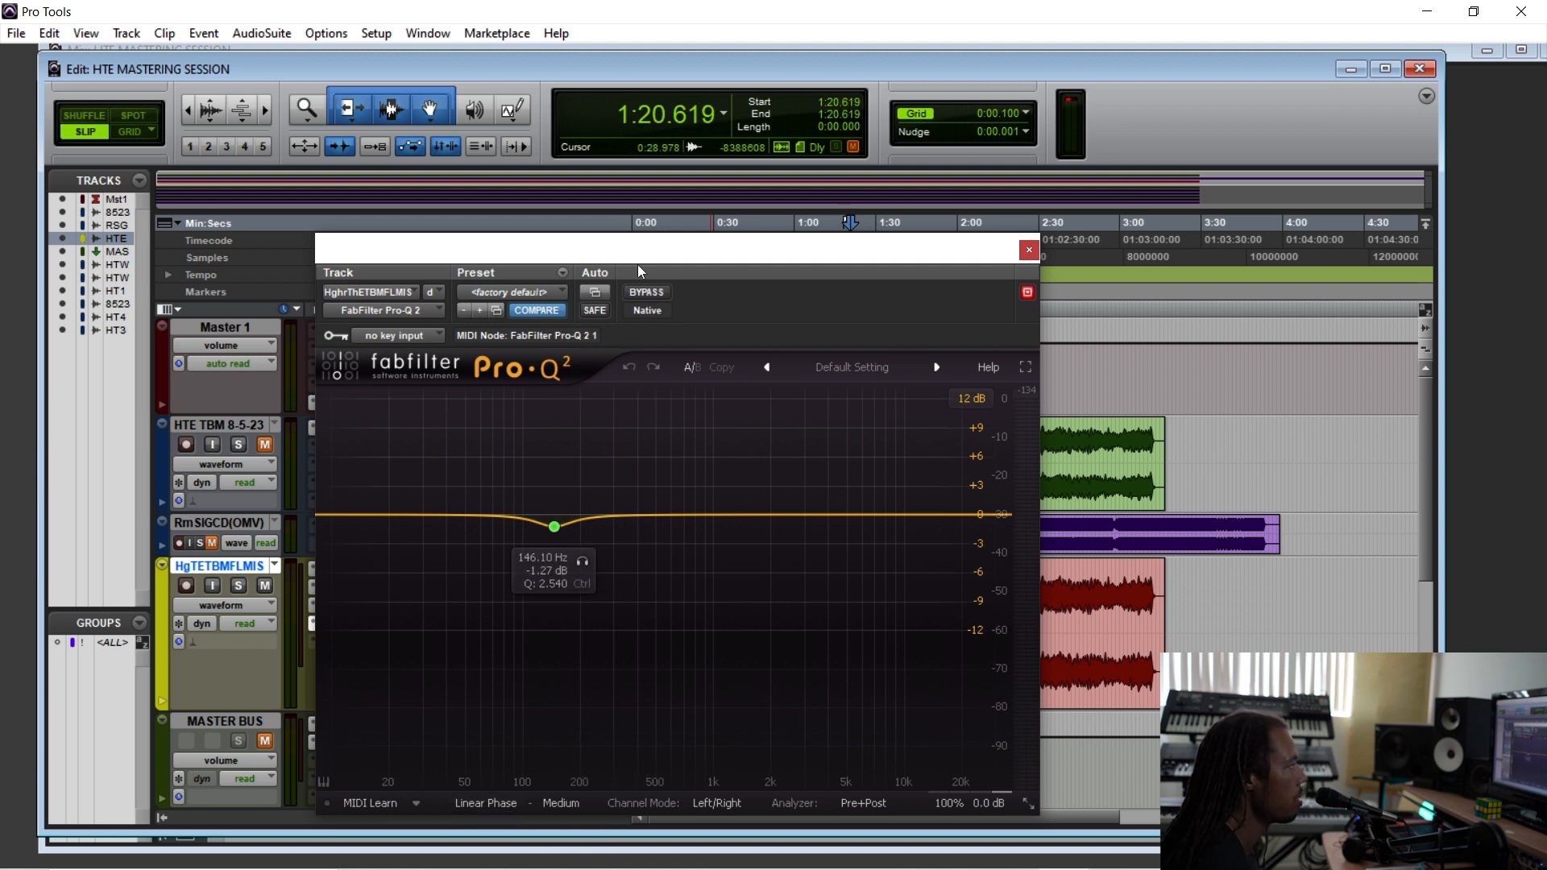
left_click_drag(641, 270, 678, 319)
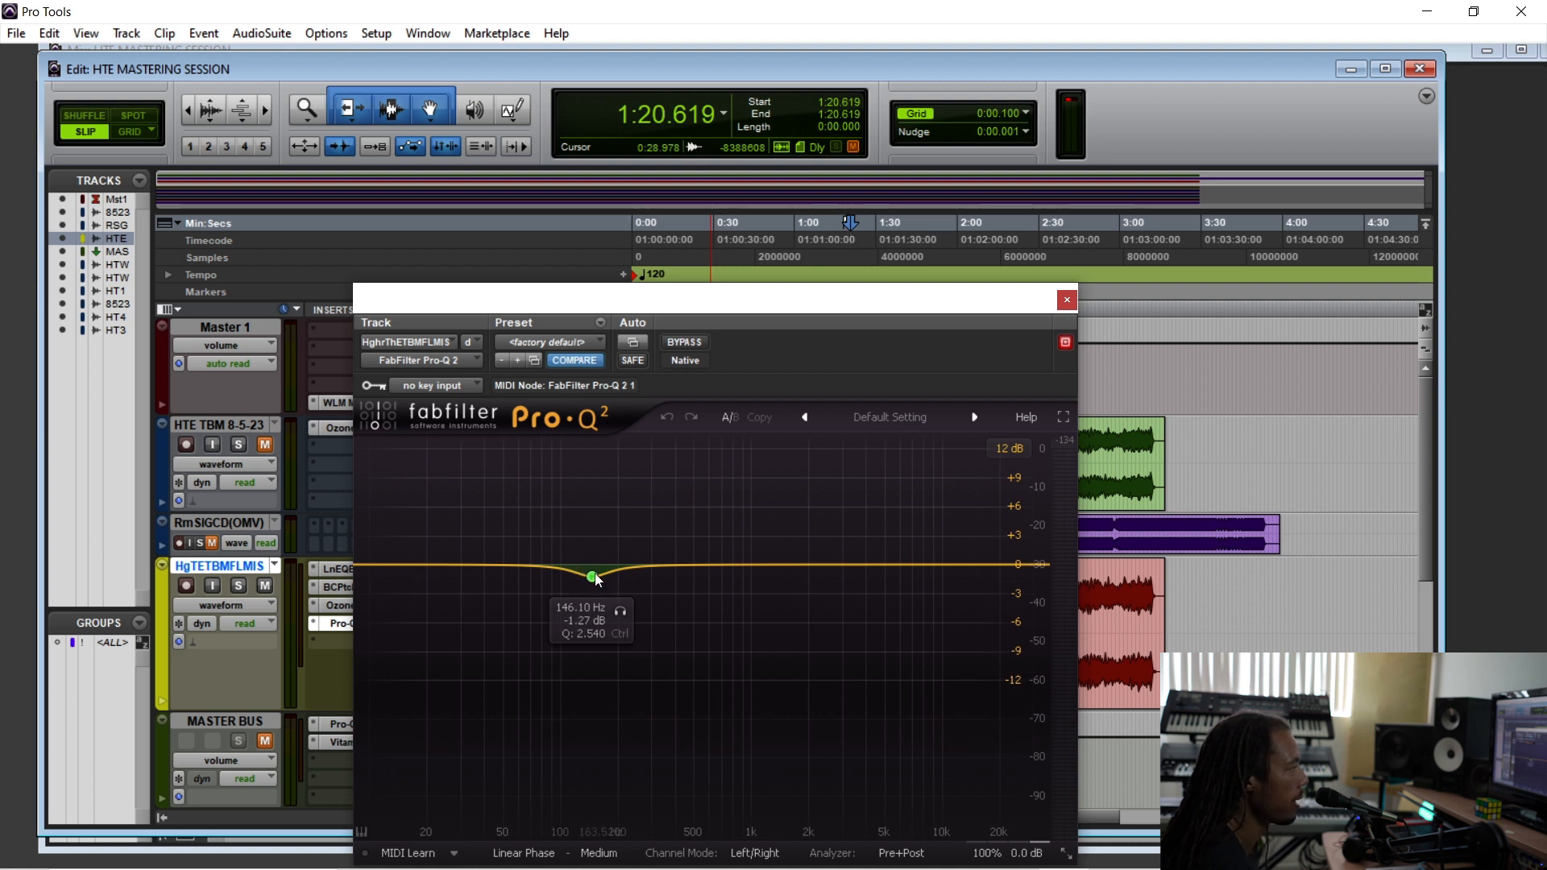
left_click(1070, 301)
- Compare the mix from about 1:25 with all HgTETBMFLMIS inserts bypassed and with all of them active
left_click(849, 598)
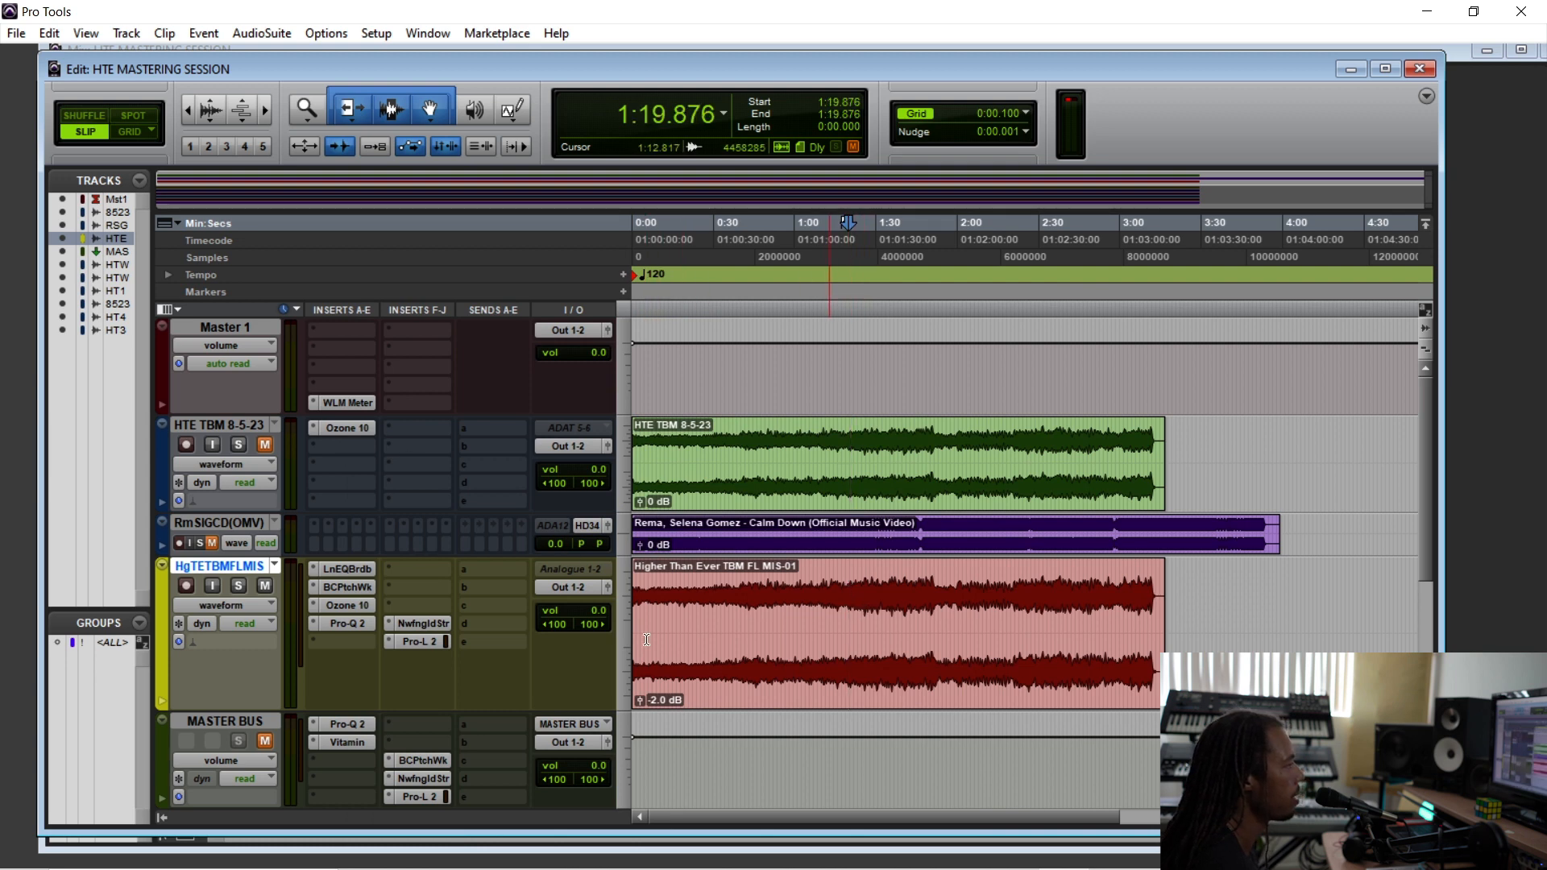
key("shift+a")
left_click(864, 594)
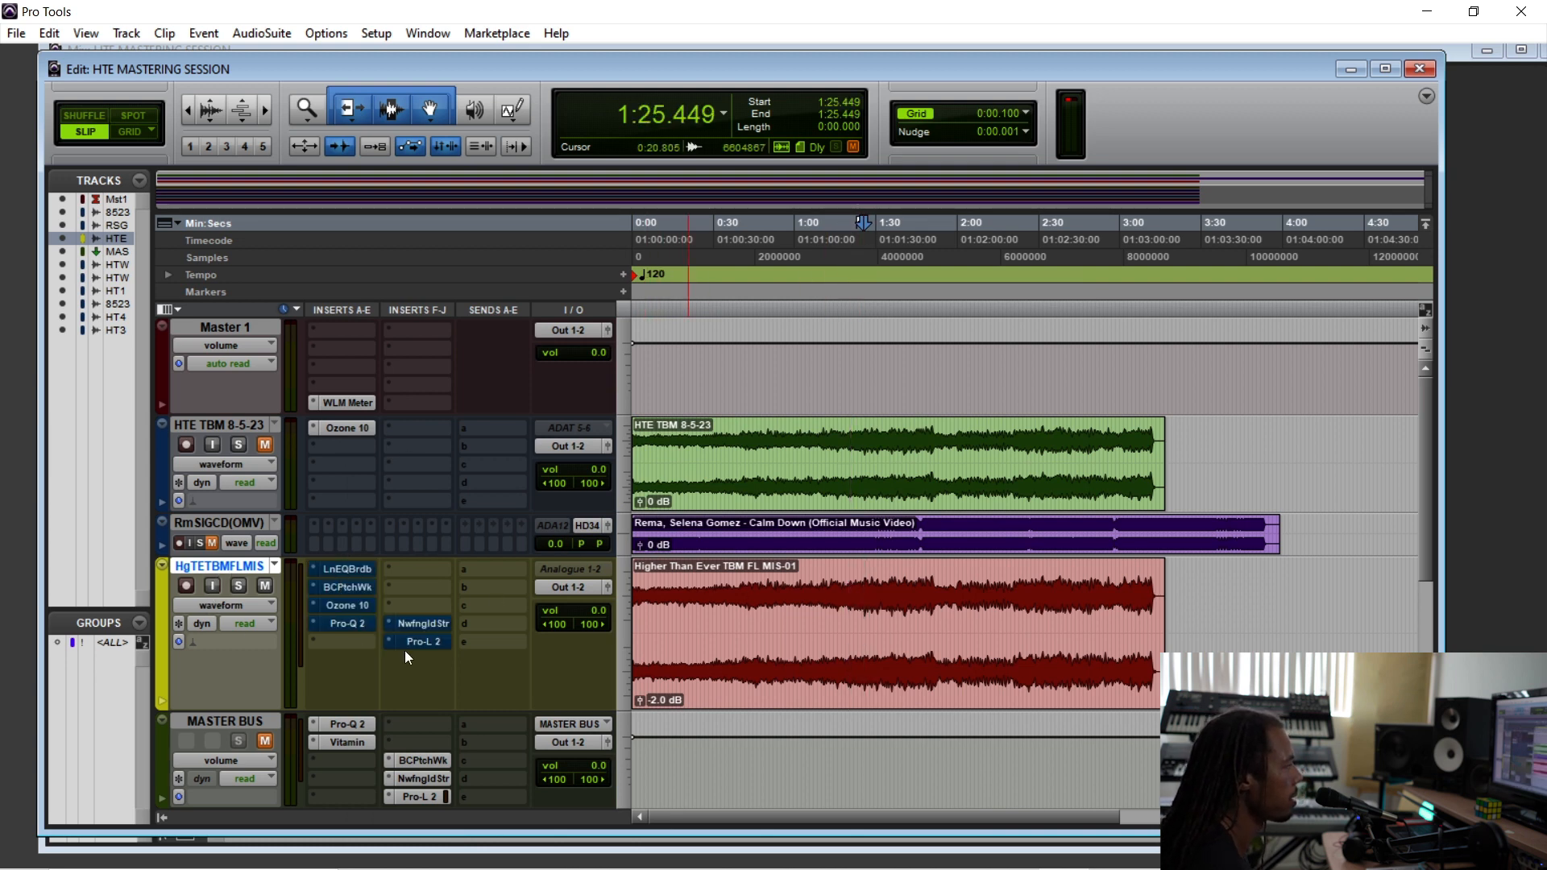
key("space")
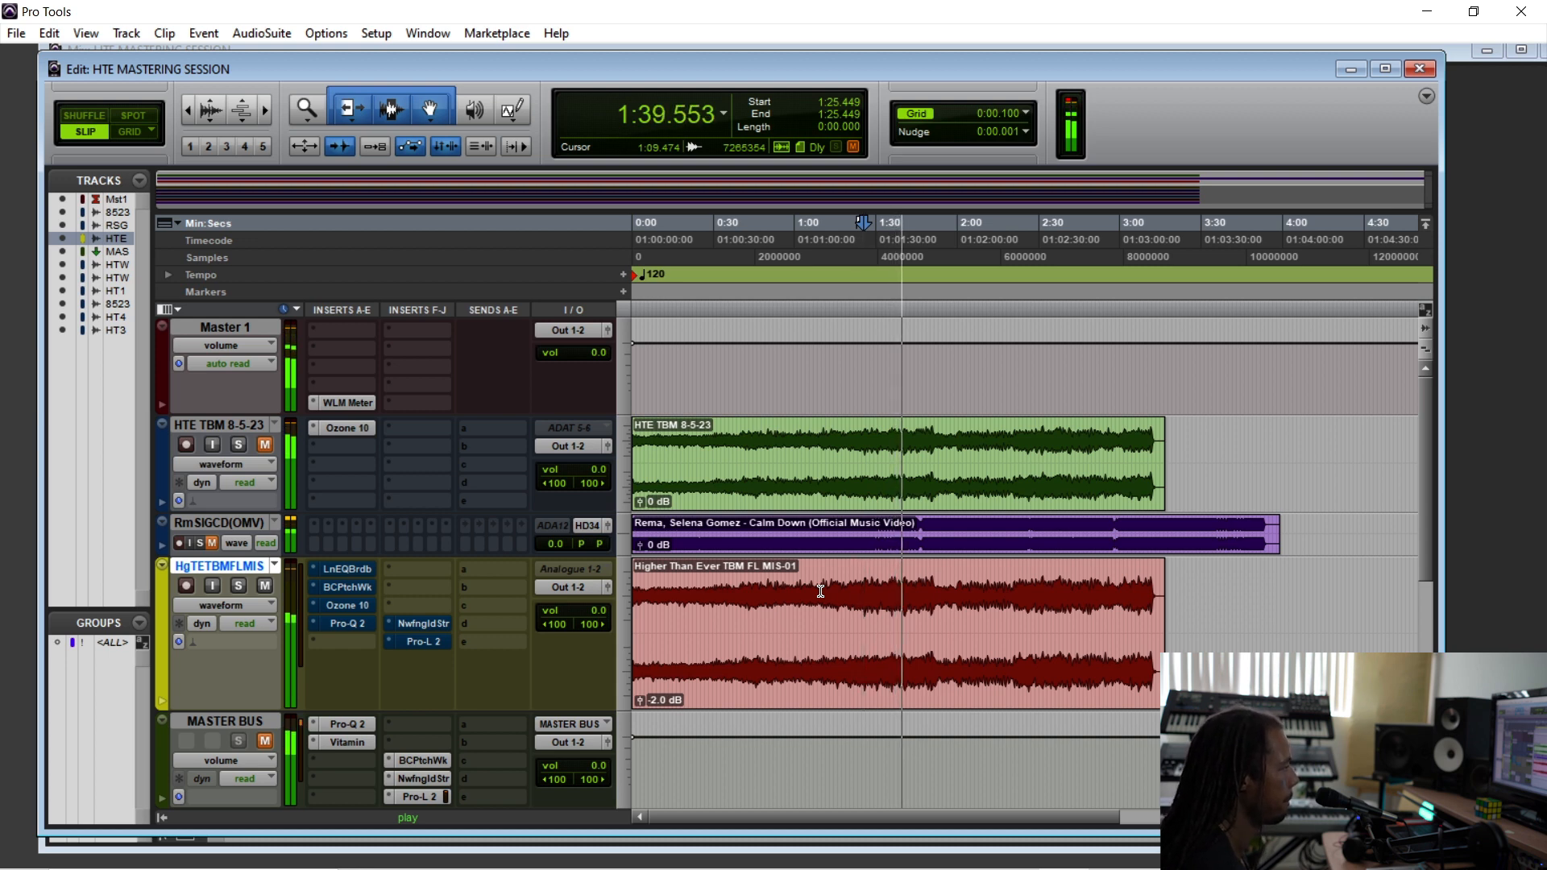
key("space")
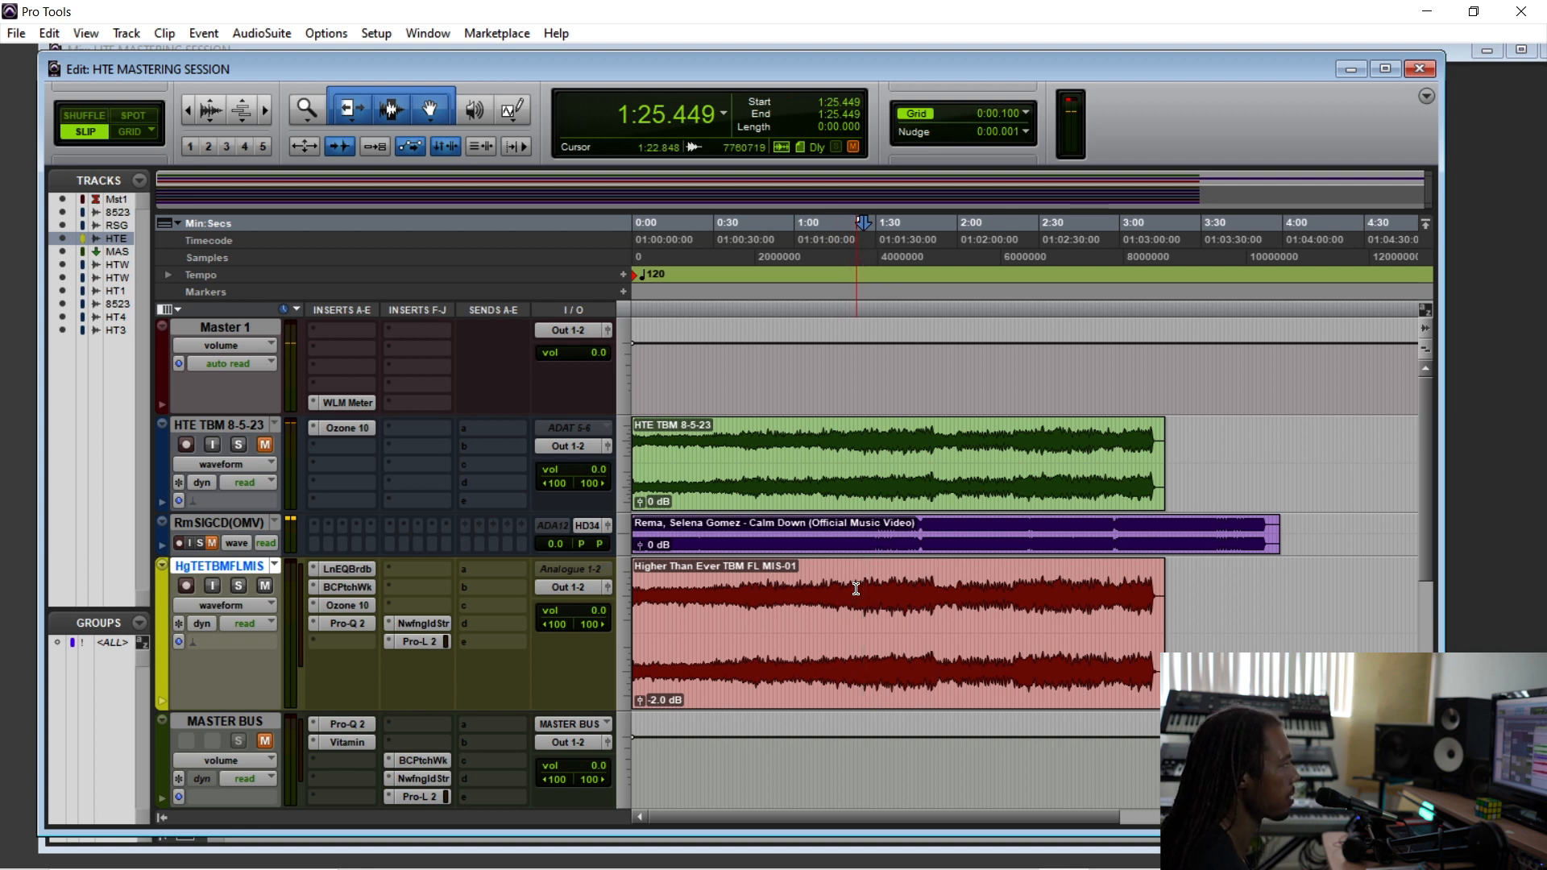
key("space")
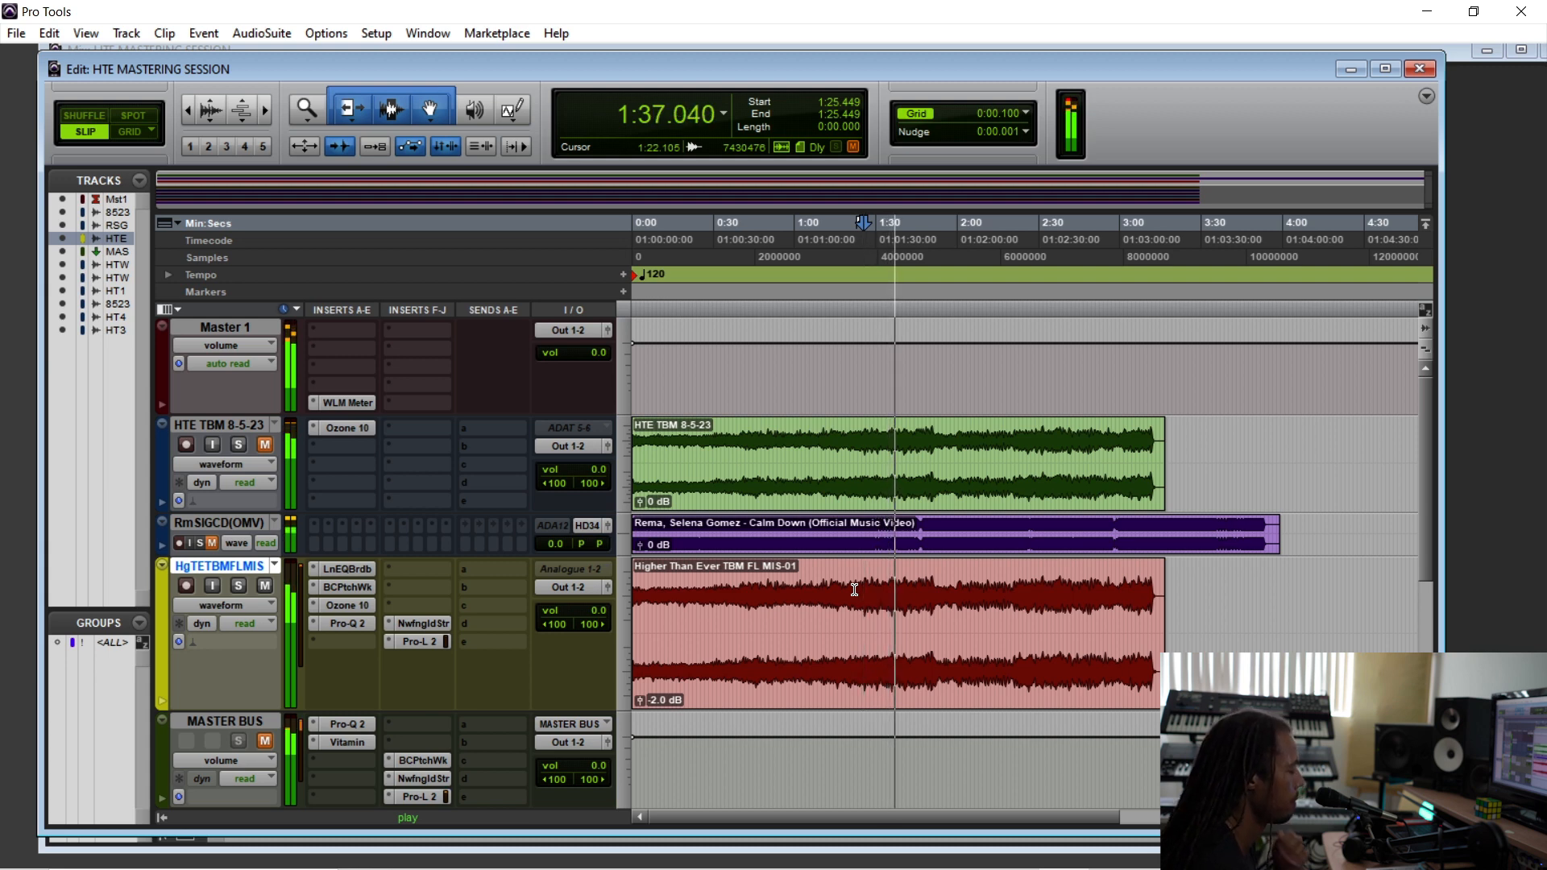
key("space")
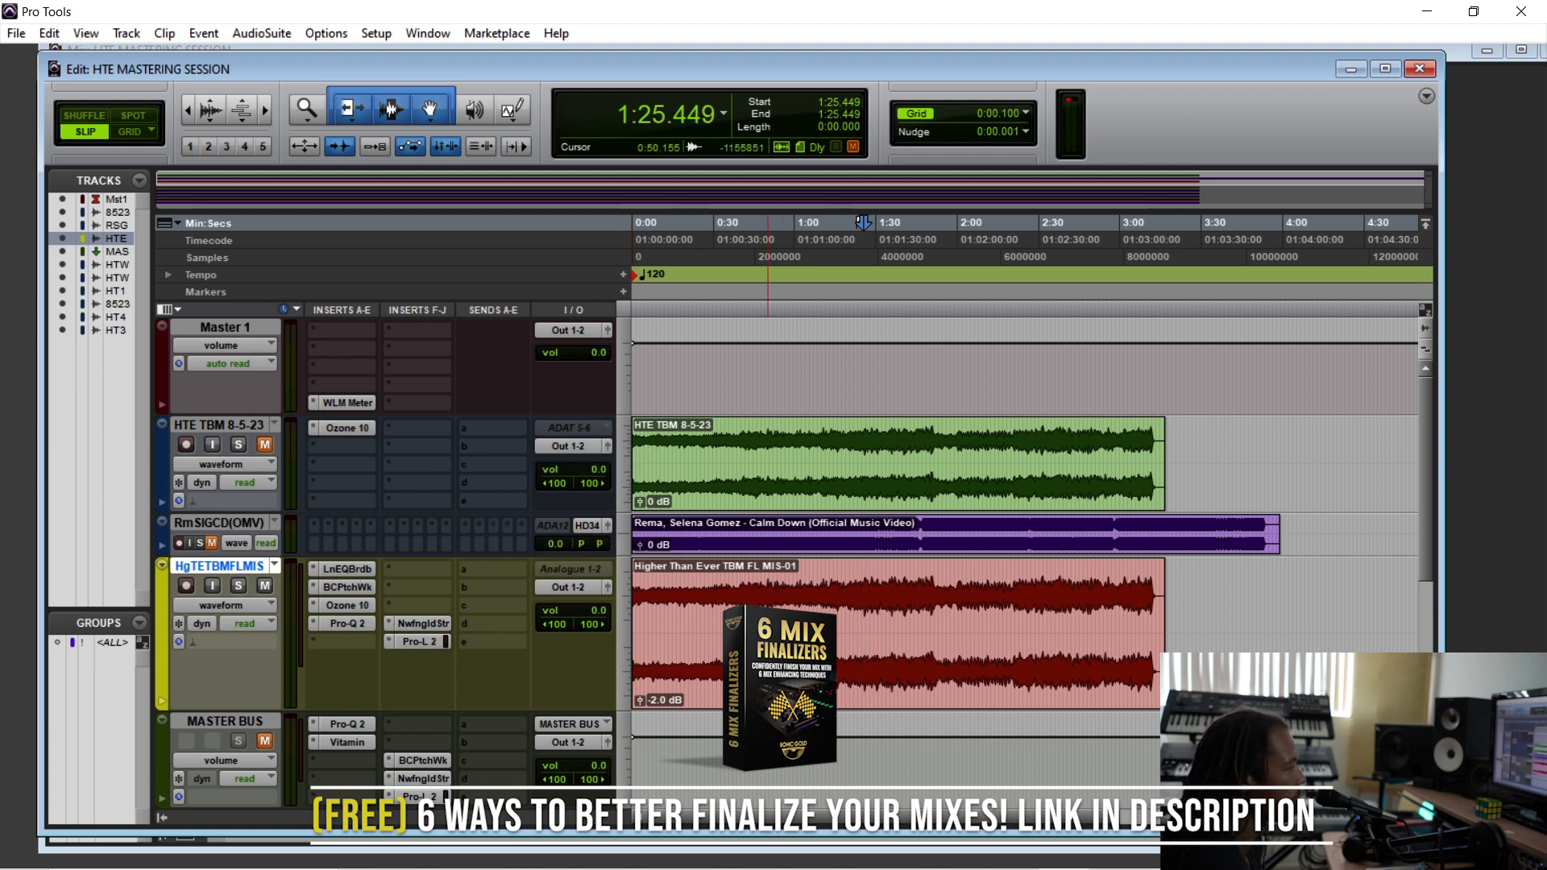
left_click_drag(853, 604, 1097, 606)
left_click(995, 605)
left_click(811, 608)
left_click(880, 607)
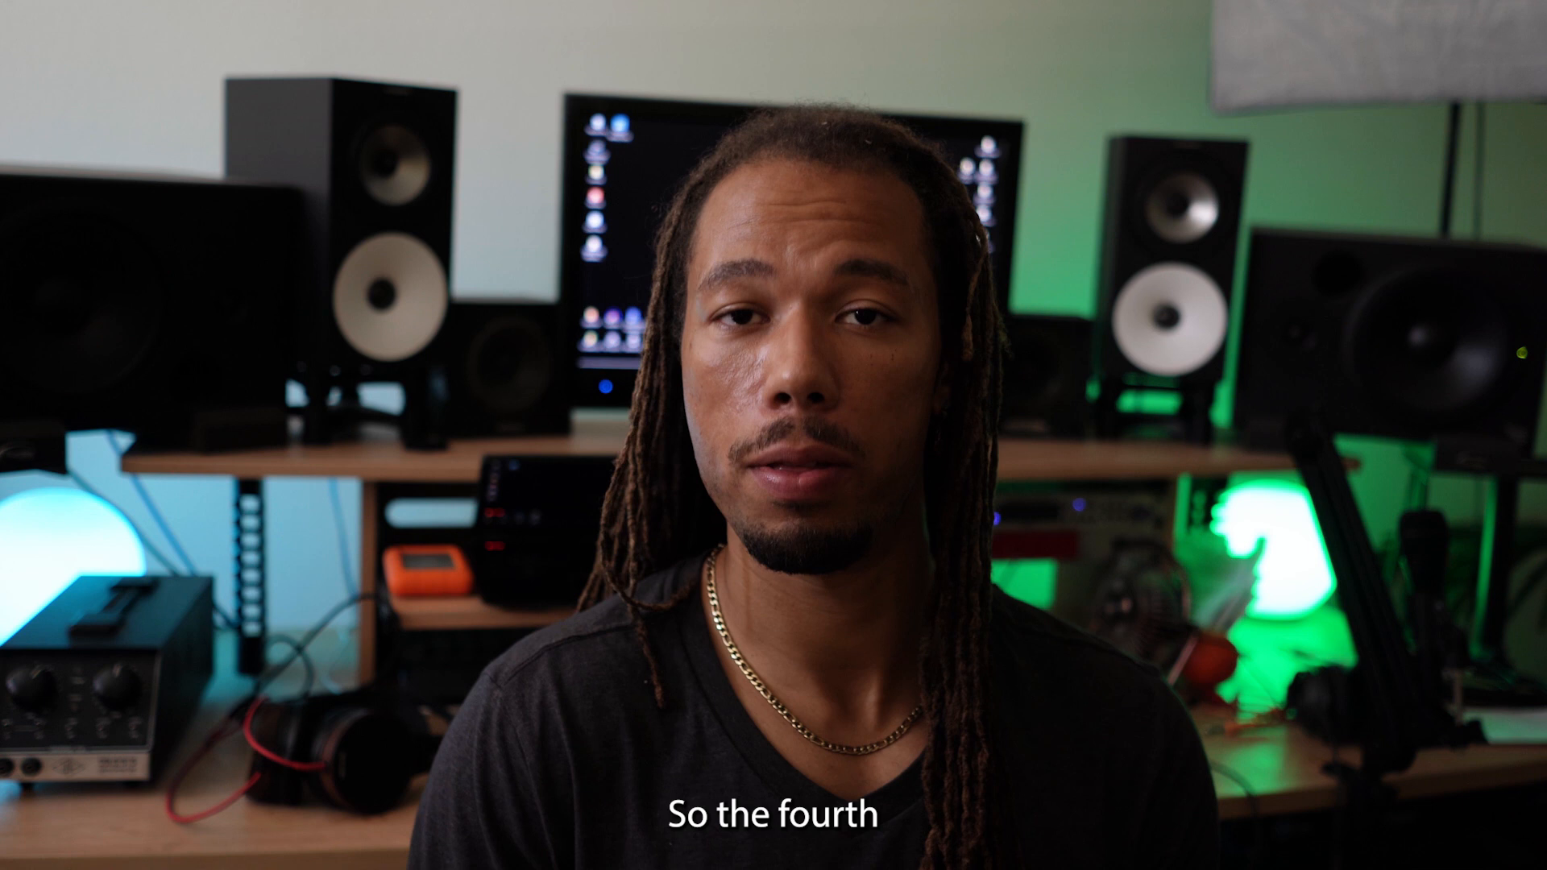